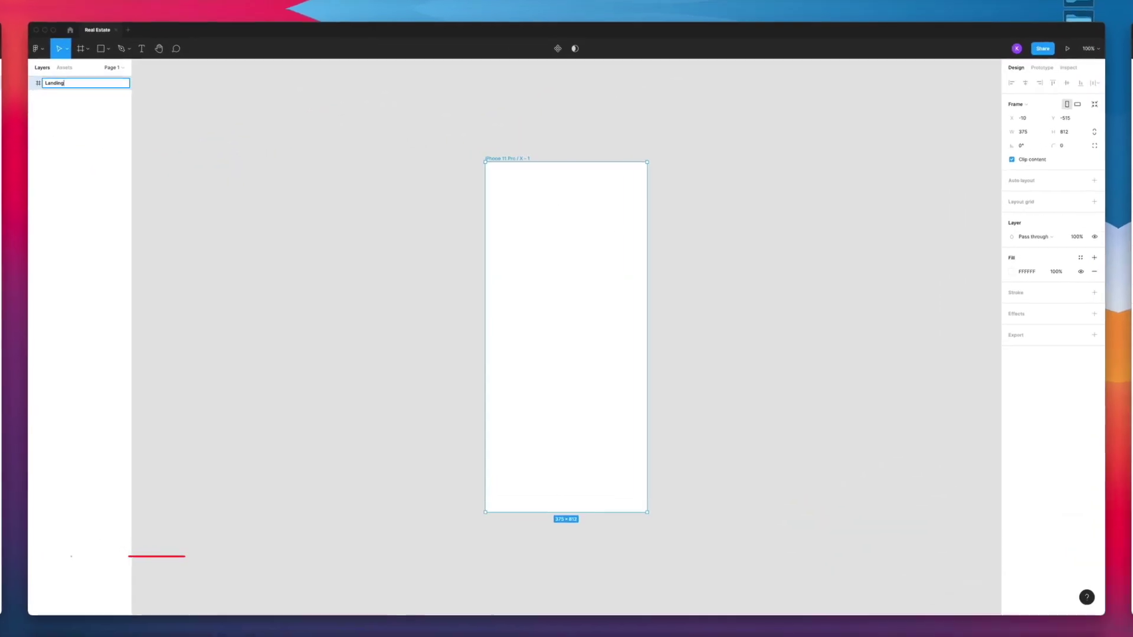
Draw a grey rectangle spanning the entire Landing frame
left_click_drag(444, 147, 610, 505)
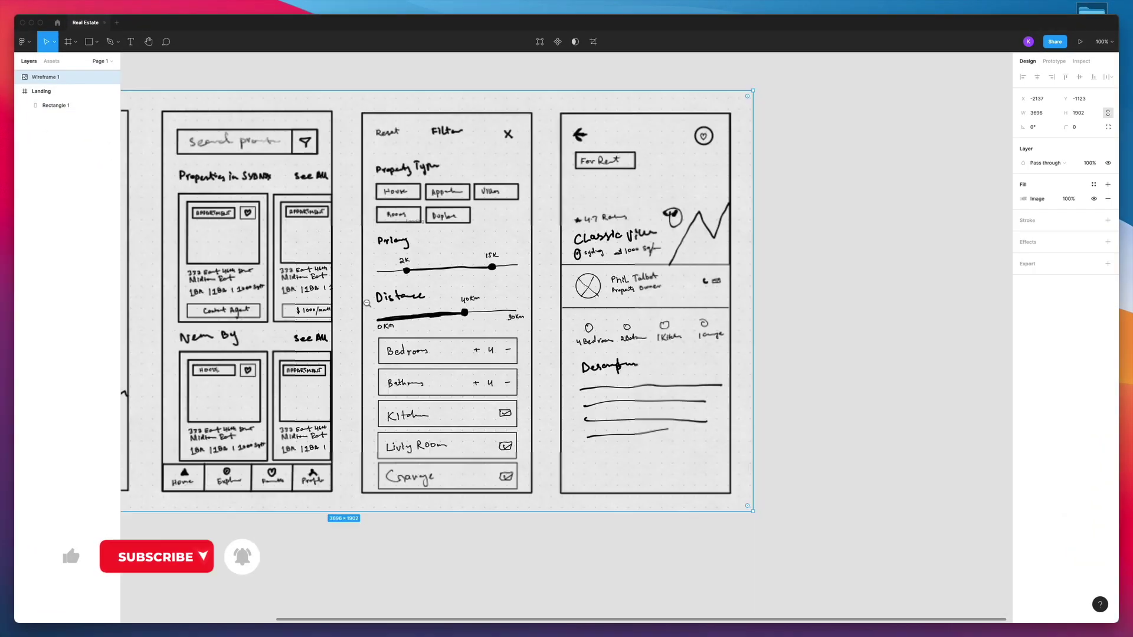
Give the Landing rectangle a downward gradient whose top colour is a saturated blue
scroll(600, 203, "up", 5)
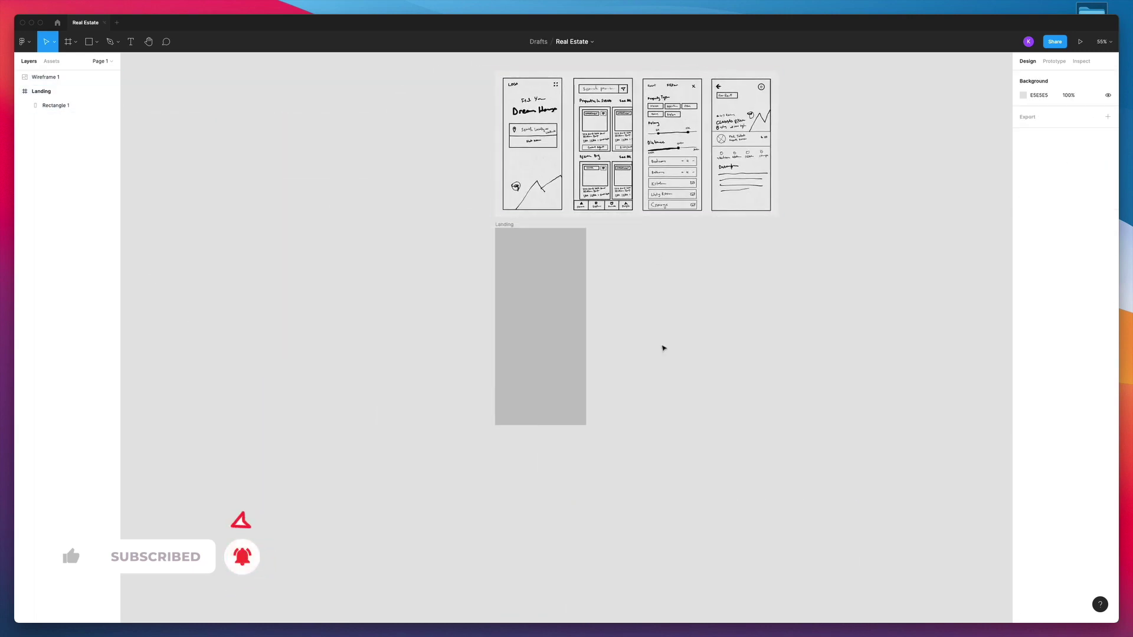
left_click(590, 383)
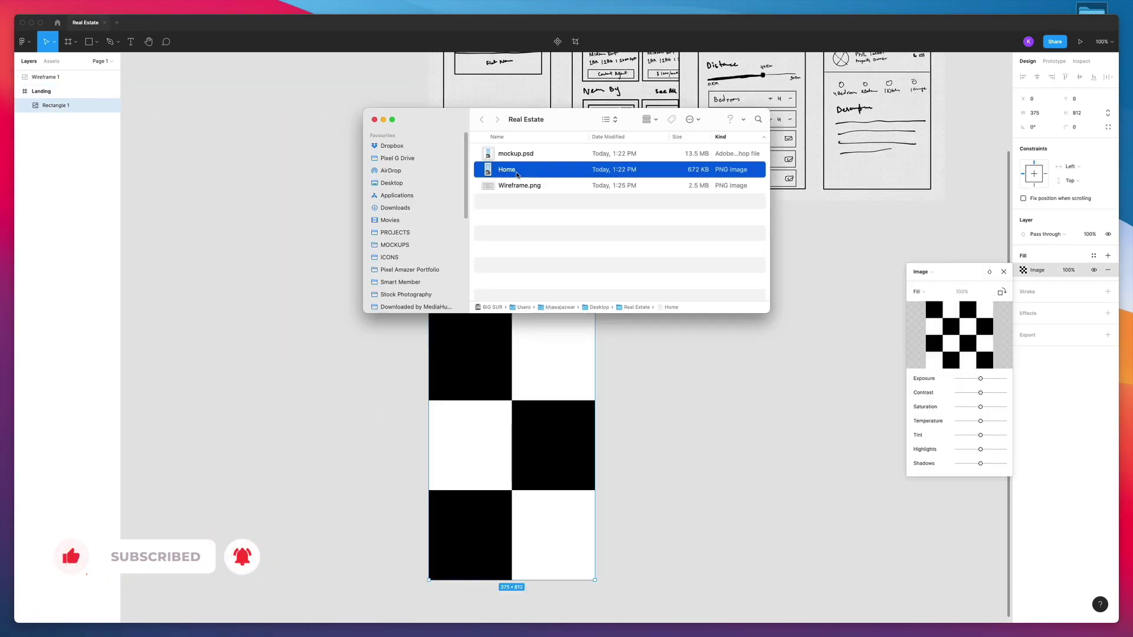
left_click(978, 429)
left_click_drag(991, 342, 1018, 315)
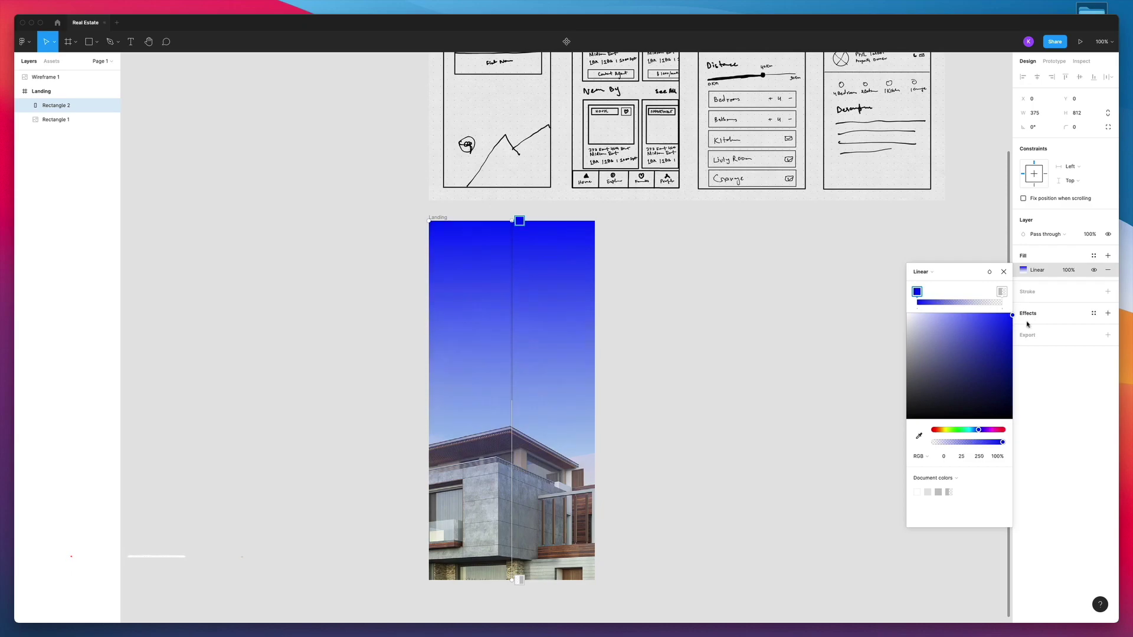
left_click(767, 389)
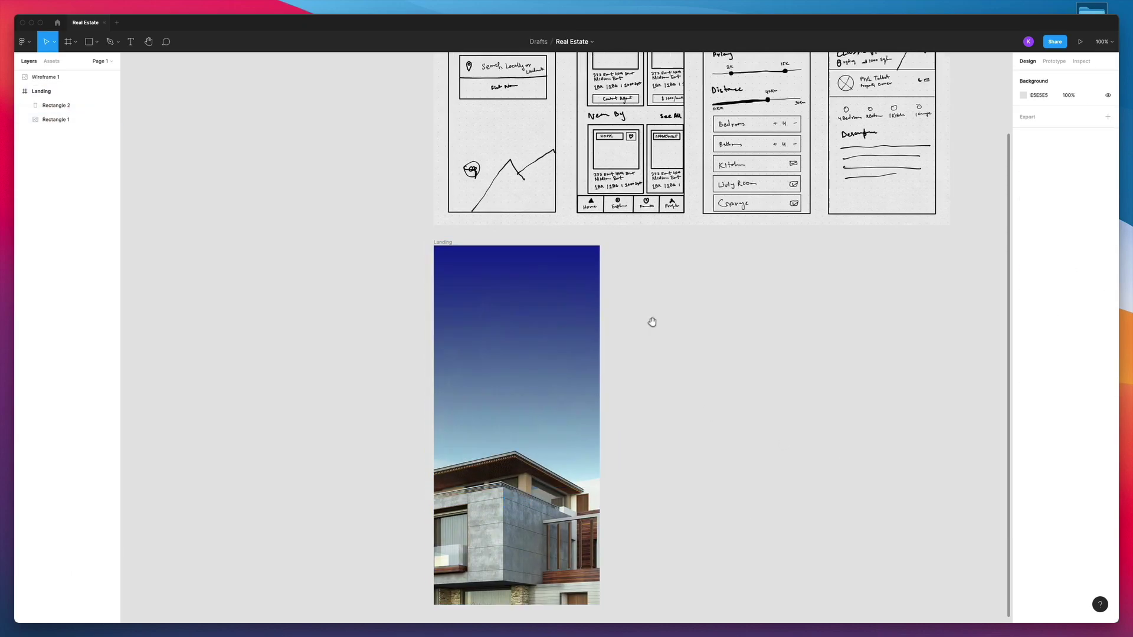
scroll(652, 321, "up", 5)
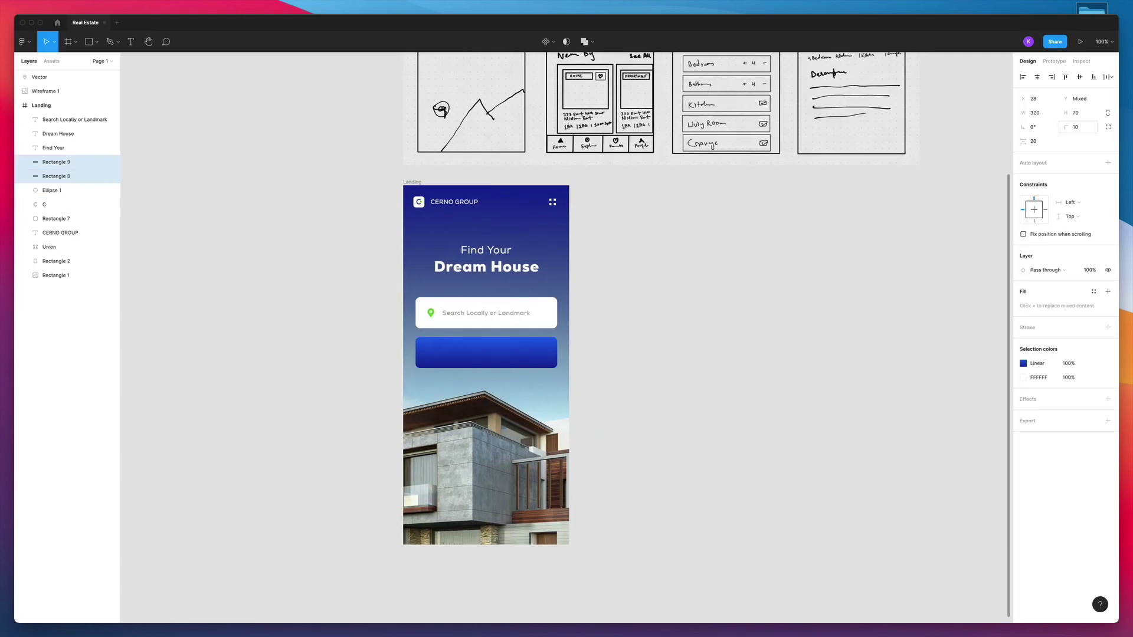
Brighten the FIND NOW button's gradient to sky blue and recentre the landing screen
key("shift+0")
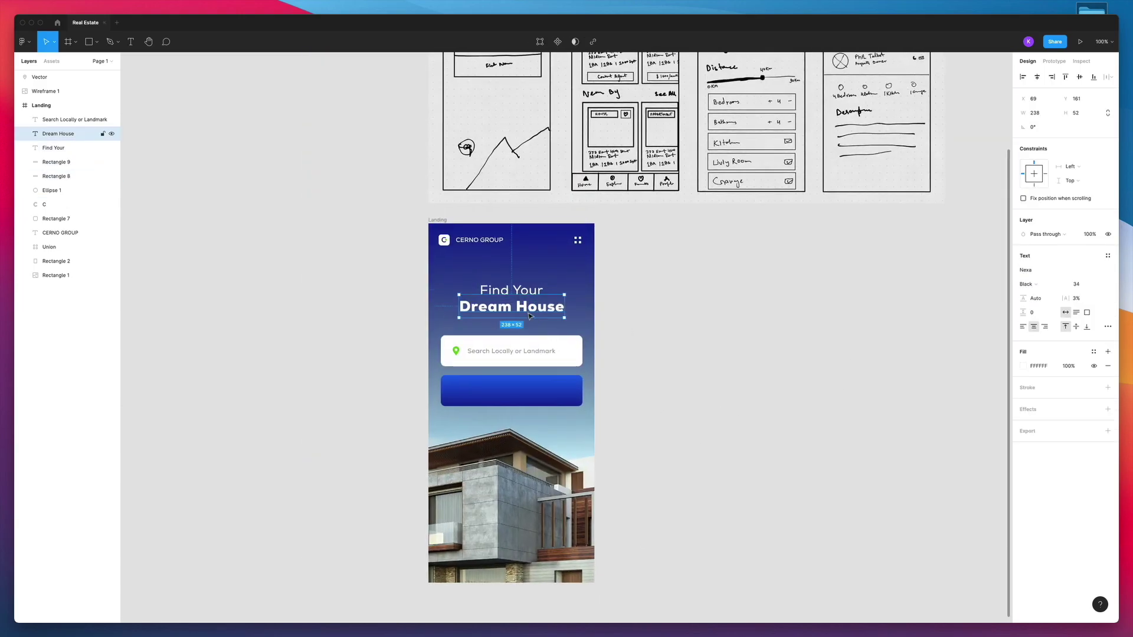
scroll(530, 317, "up", 5, "ctrl")
key("shift+0")
left_click(565, 352)
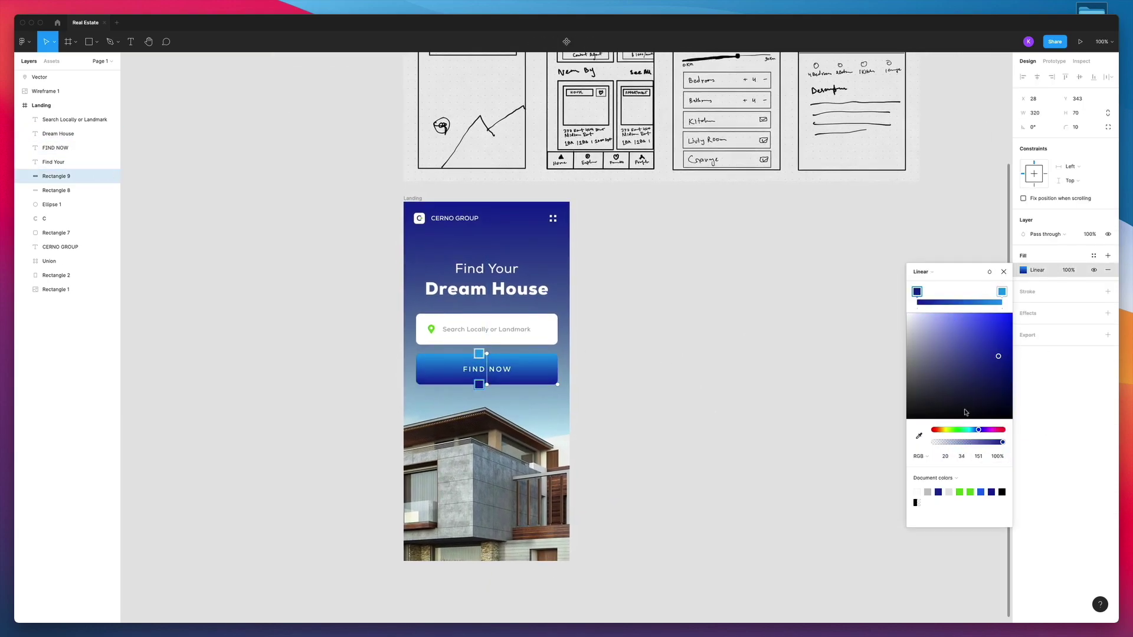
left_click(658, 389)
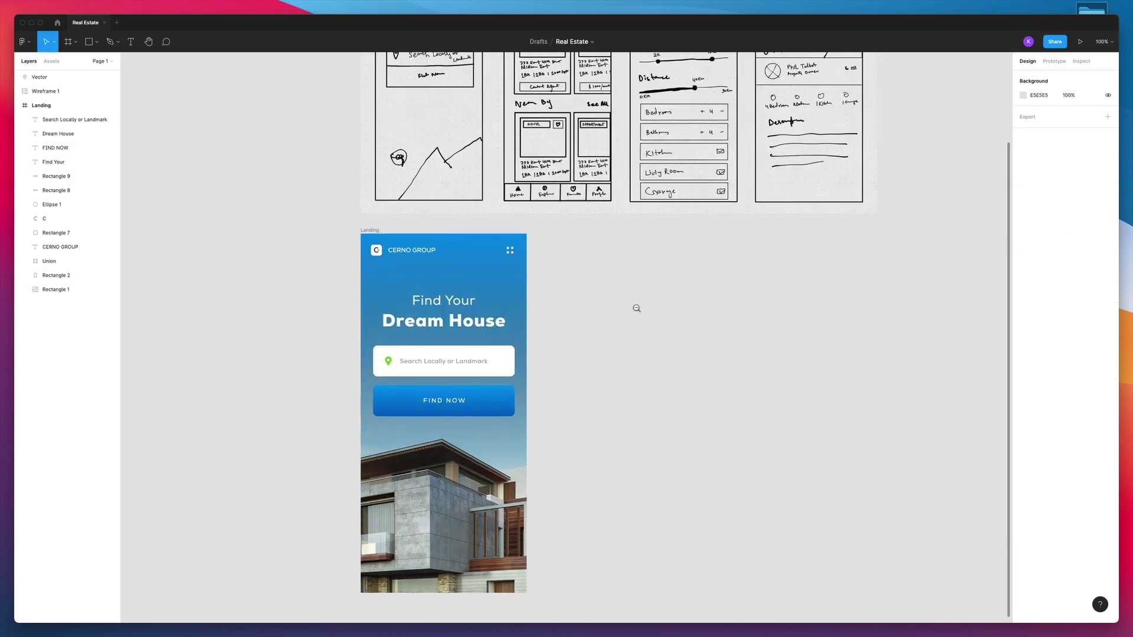
key("Escape")
key("shift+0")
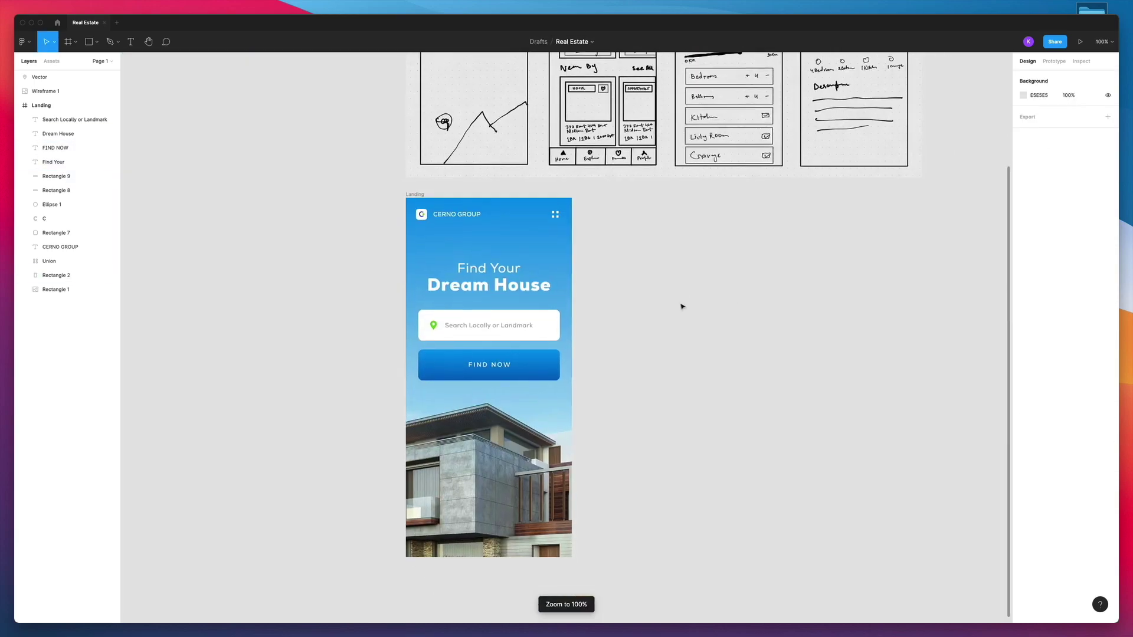
left_click_drag(626, 315, 556, 341)
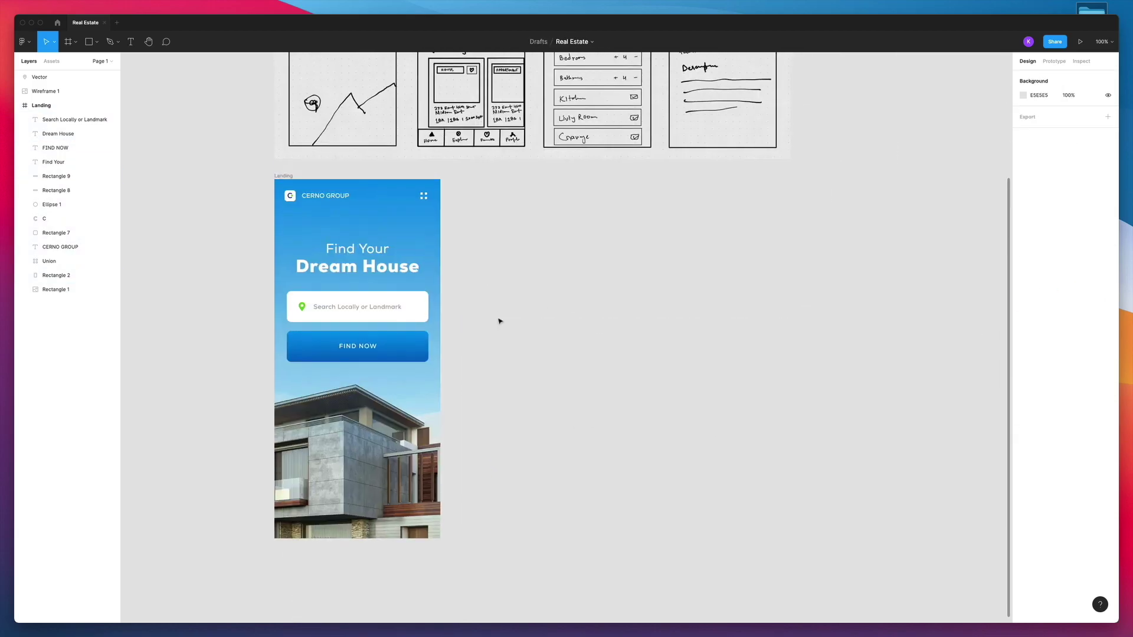
Draw the new screen's search bar rectangle and add its placeholder text
key("r")
left_click_drag(389, 254, 533, 282)
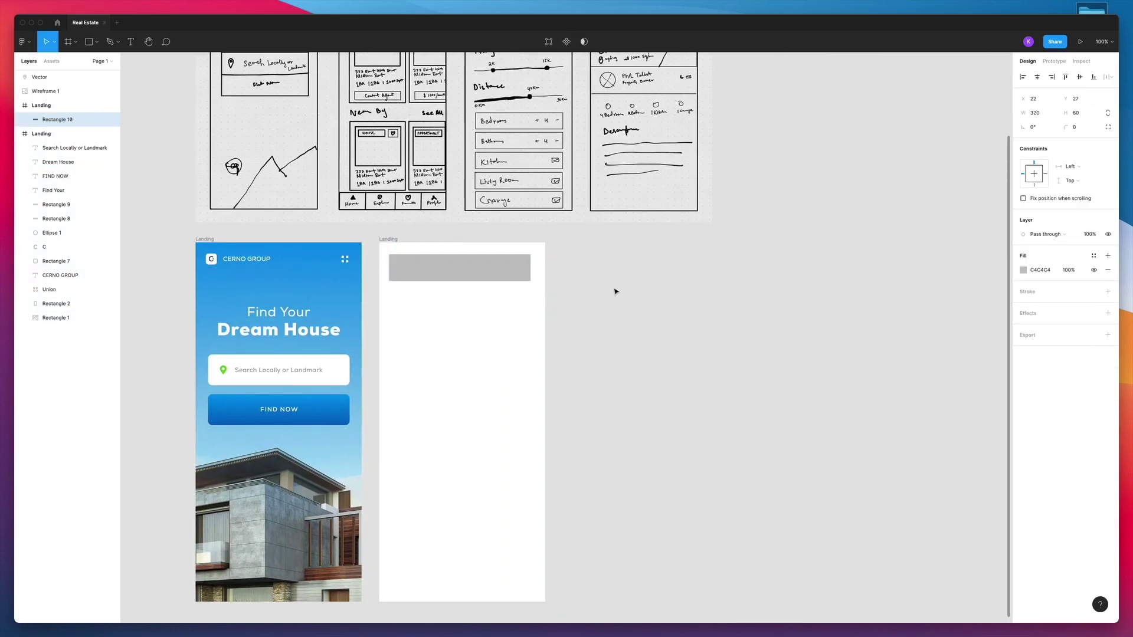
scroll(561, 287, "left", 3)
scroll(561, 287, "down", 1)
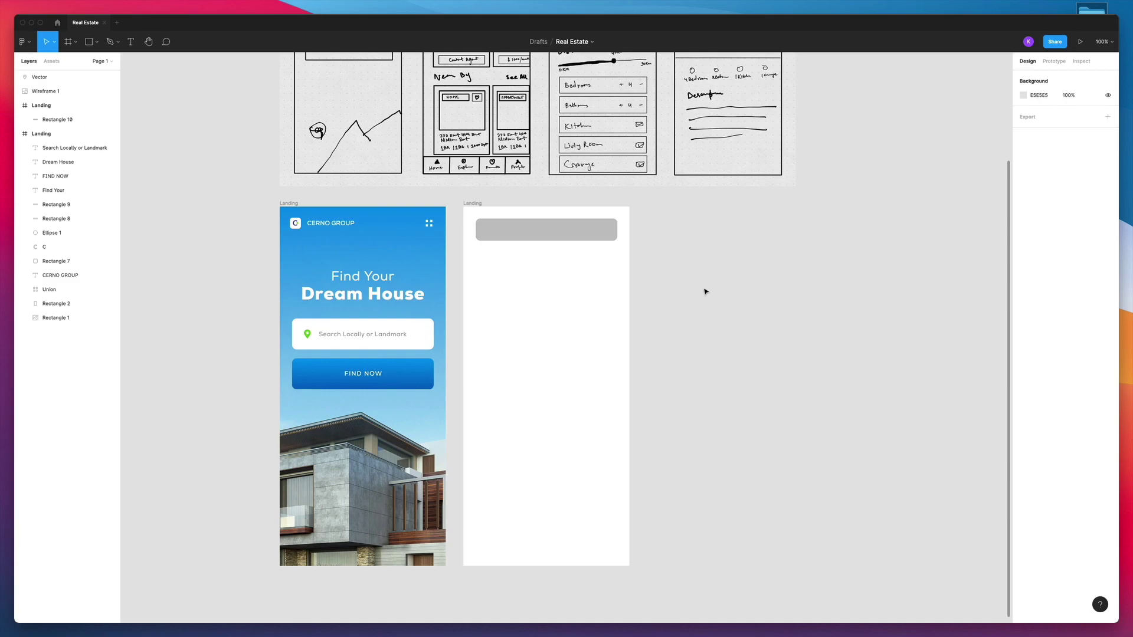
key("t")
left_click(501, 354)
Give the search bar a drop shadow
scroll(496, 341, "up", 5)
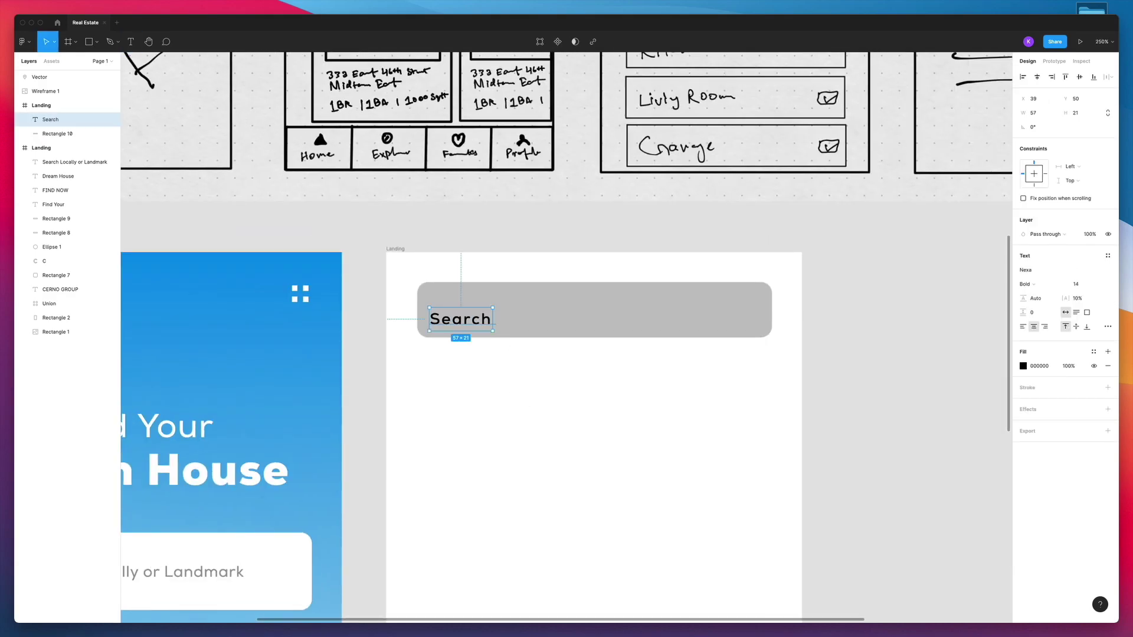
scroll(384, 447, "left", 6)
scroll(384, 447, "down", 3)
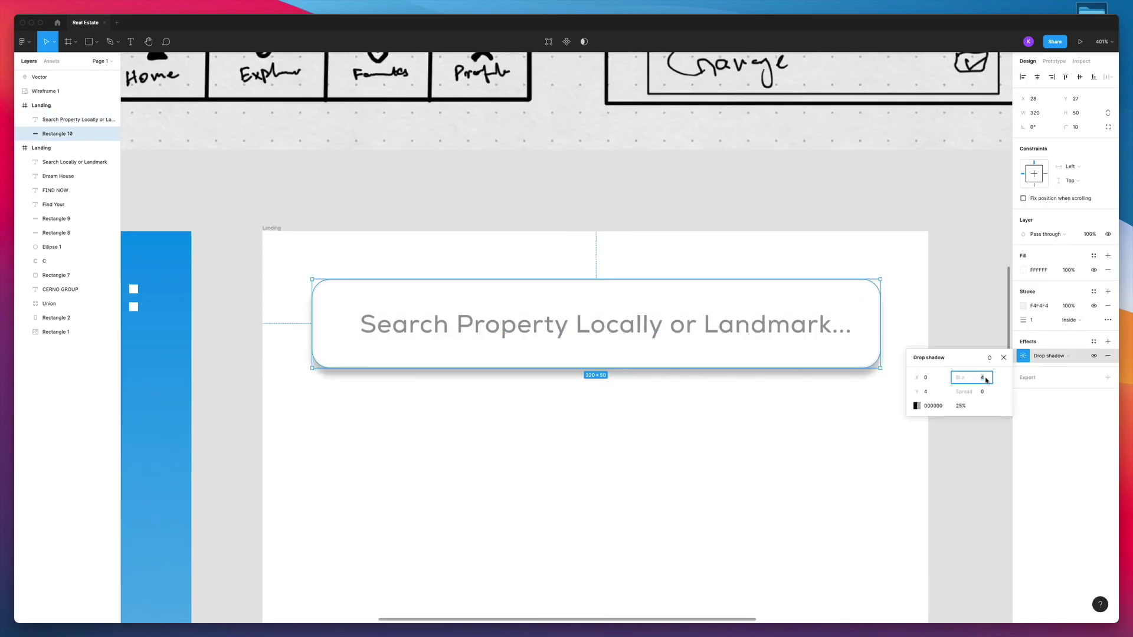
key("Escape")
scroll(645, 400, "down", 3)
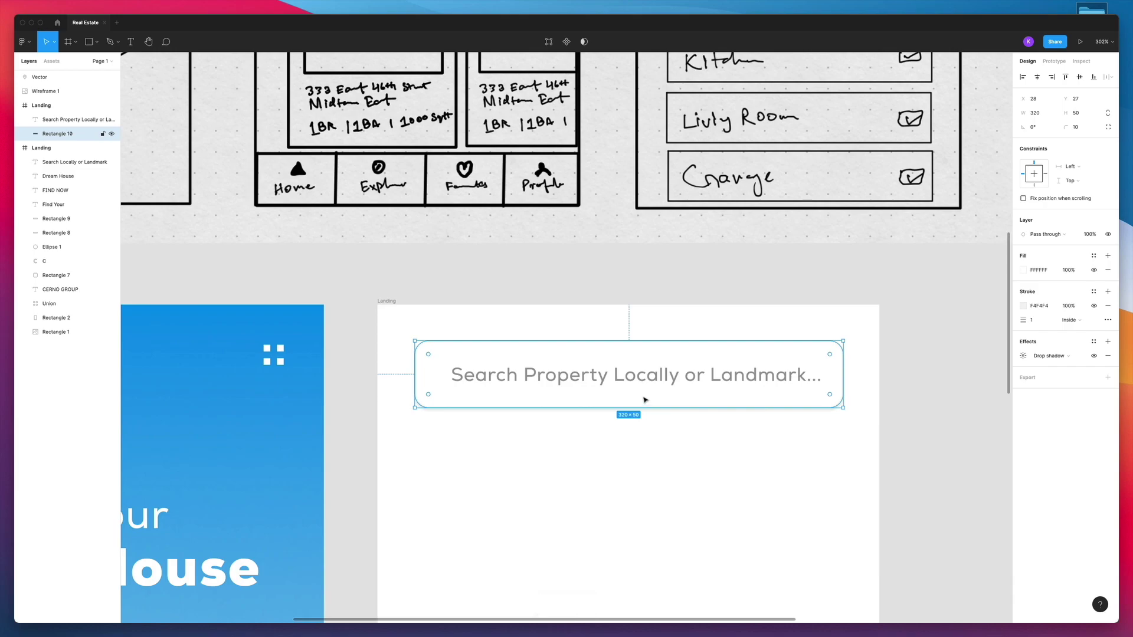
key("shift+0")
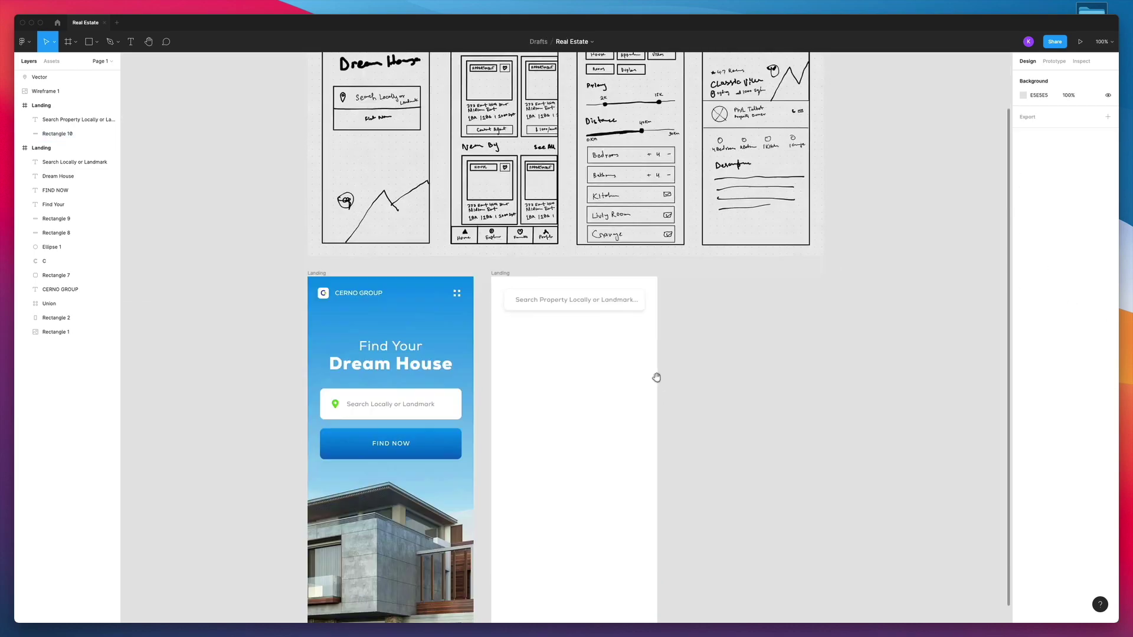
Match the home search field's placeholder and icon against the landing search field's pin
left_click(536, 316)
key("shift+2")
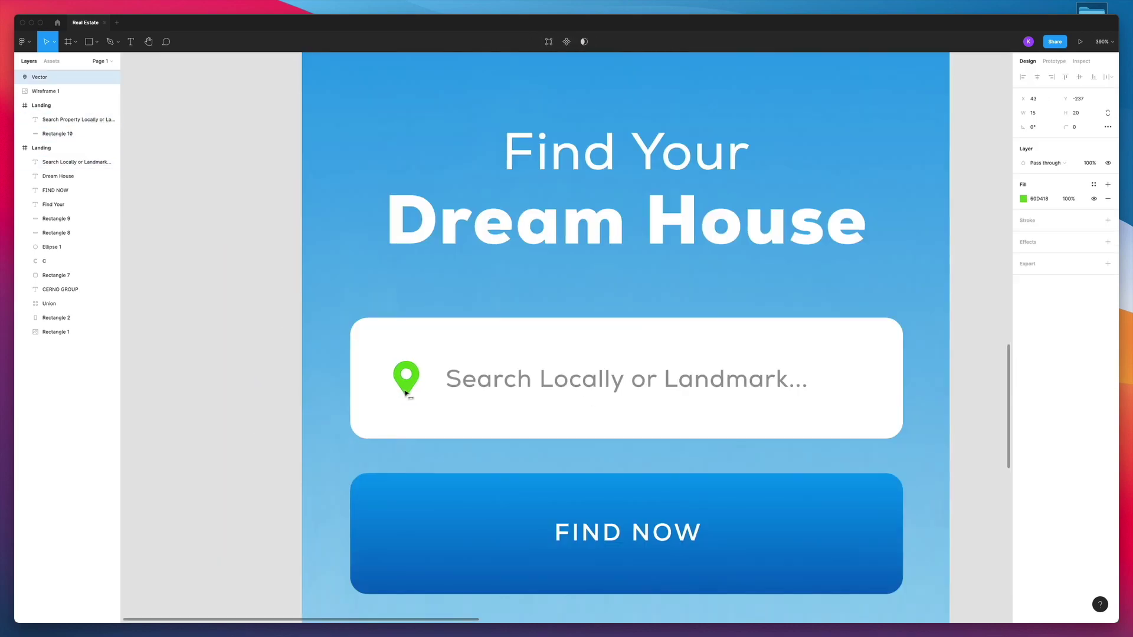
key("shift+0")
left_click(552, 350)
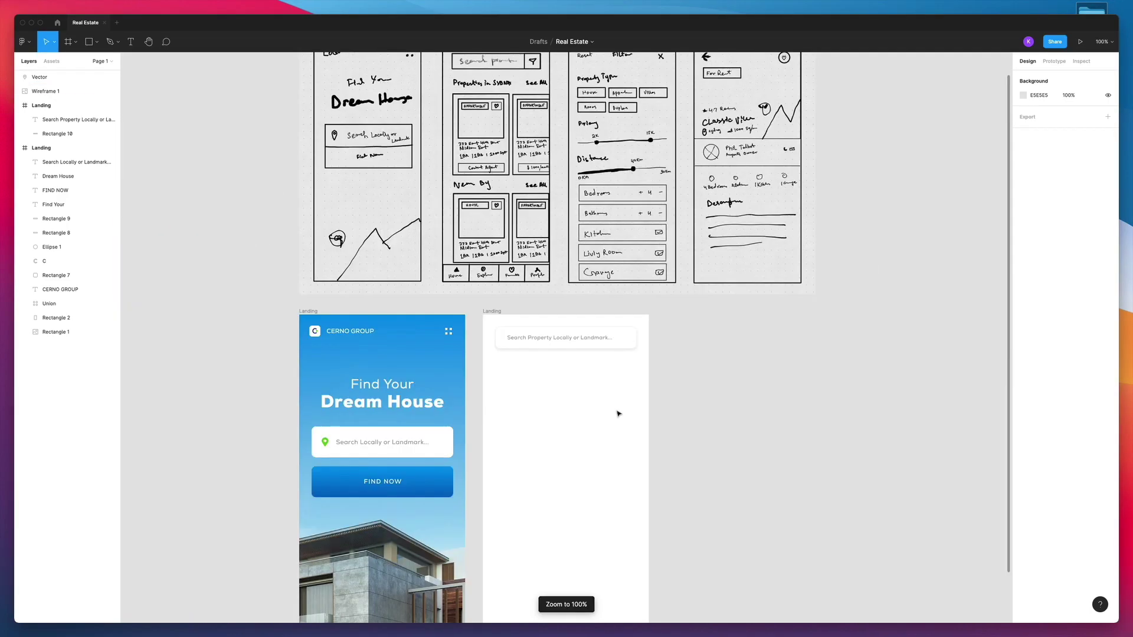
left_click(513, 374)
key("shift+2")
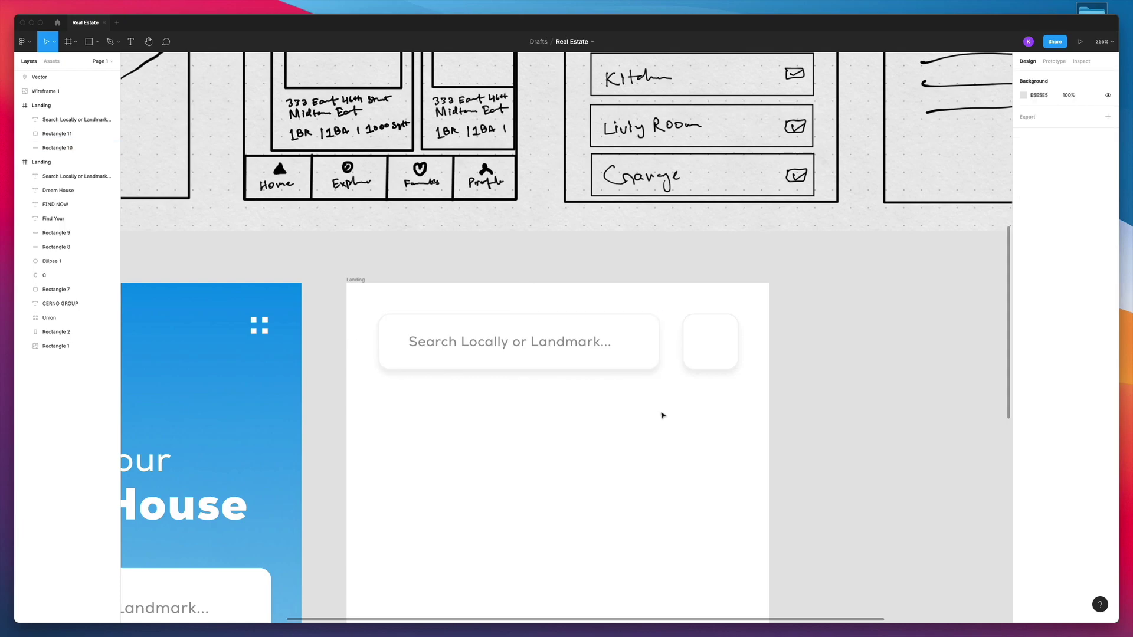
key("shift+0")
left_click(559, 344)
key("0")
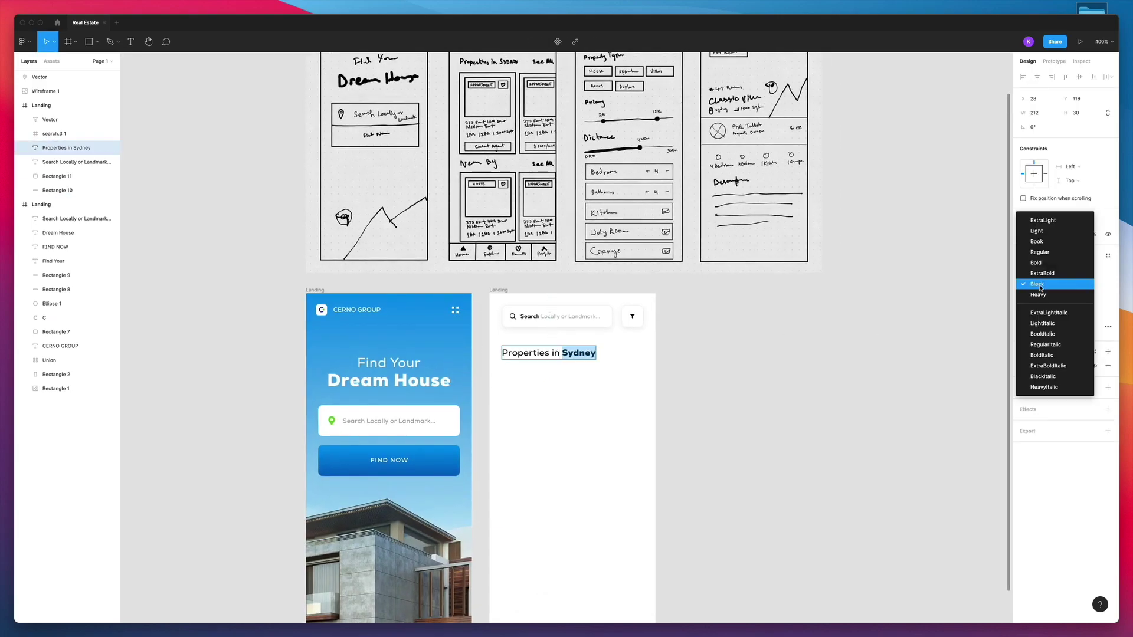
Draw two grey property card placeholders side by side below the heading
key("r")
left_click_drag(478, 323, 570, 418)
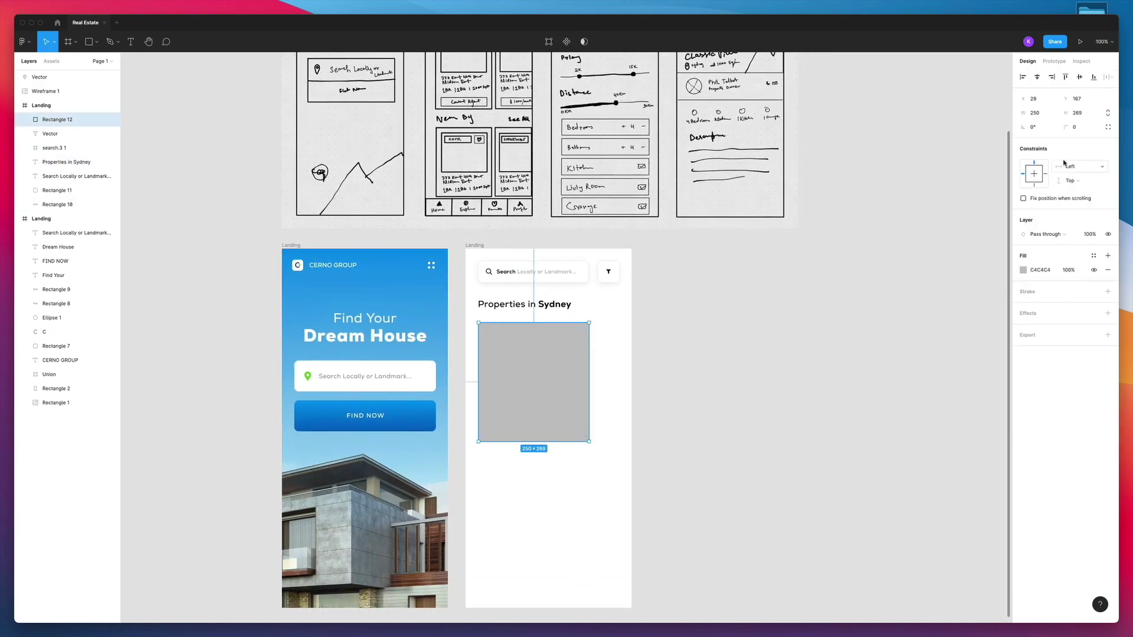
mouse_move(543, 366)
left_mouse_down()
mouse_move(640, 381)
mouse_move(632, 377)
left_mouse_up()
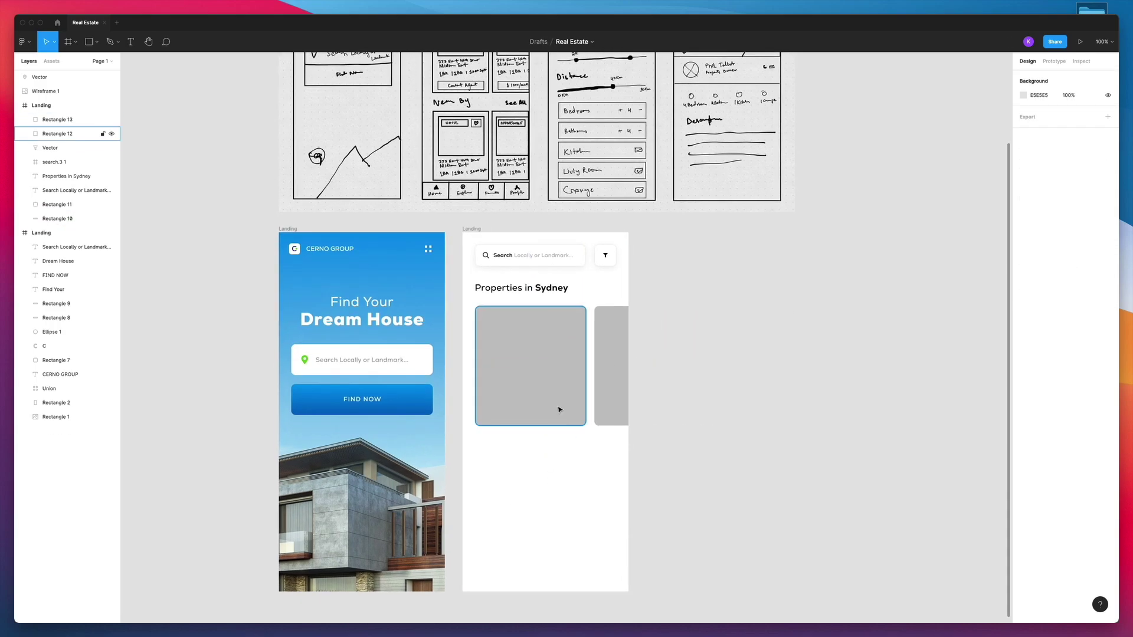
scroll(551, 448, "down", 1)
left_click(551, 448)
scroll(534, 337, "up", 5)
Check the FIND NOW button's fill colours and sample a new search-field shadow colour
left_click(377, 337)
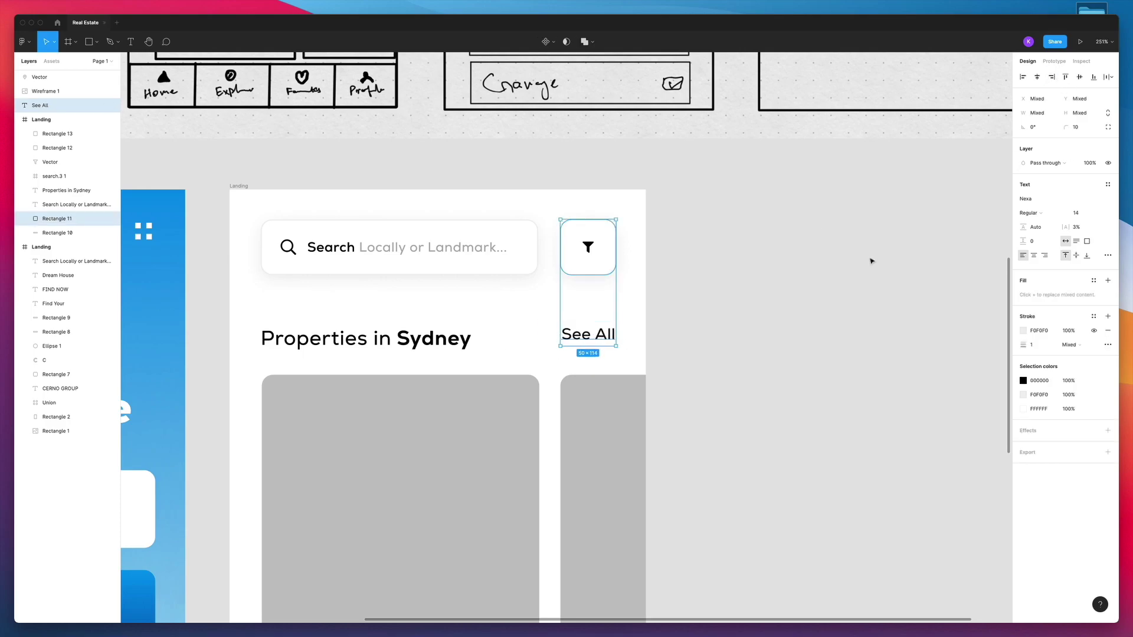
scroll(871, 261, "down", 5)
left_click(514, 254)
left_click(313, 378)
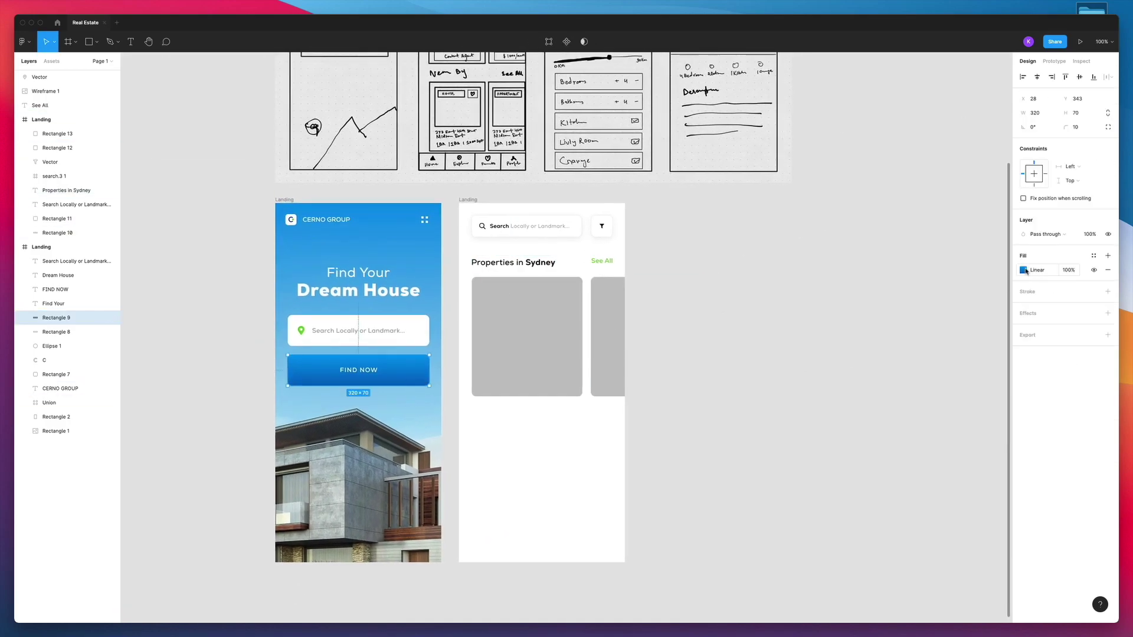
left_click(1025, 271)
left_click(692, 372)
scroll(692, 372, "up", 1)
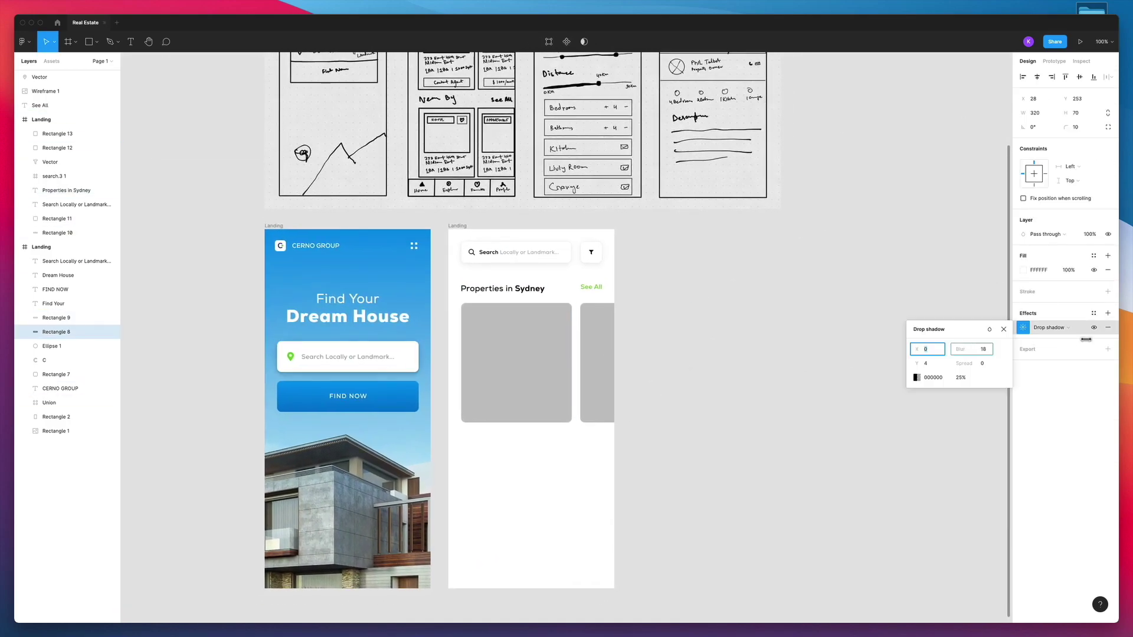
left_click(916, 377)
key("i")
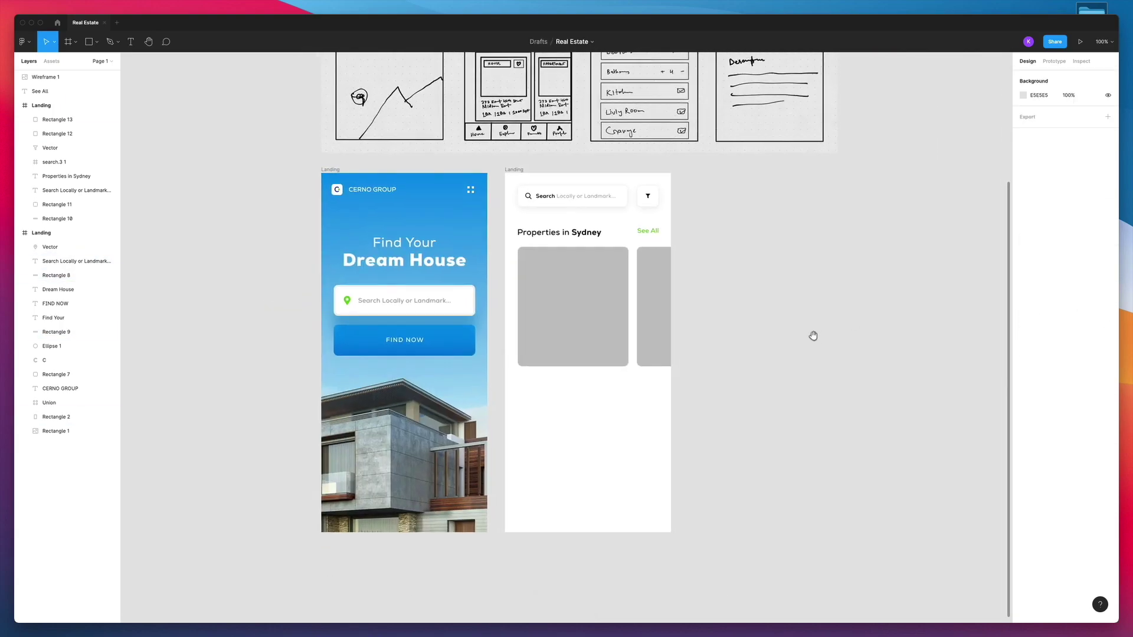
Draw a bottom navigation bar across the home screen and duplicate it into a tab
scroll(590, 410, "up", 5)
scroll(554, 537, "down", 3)
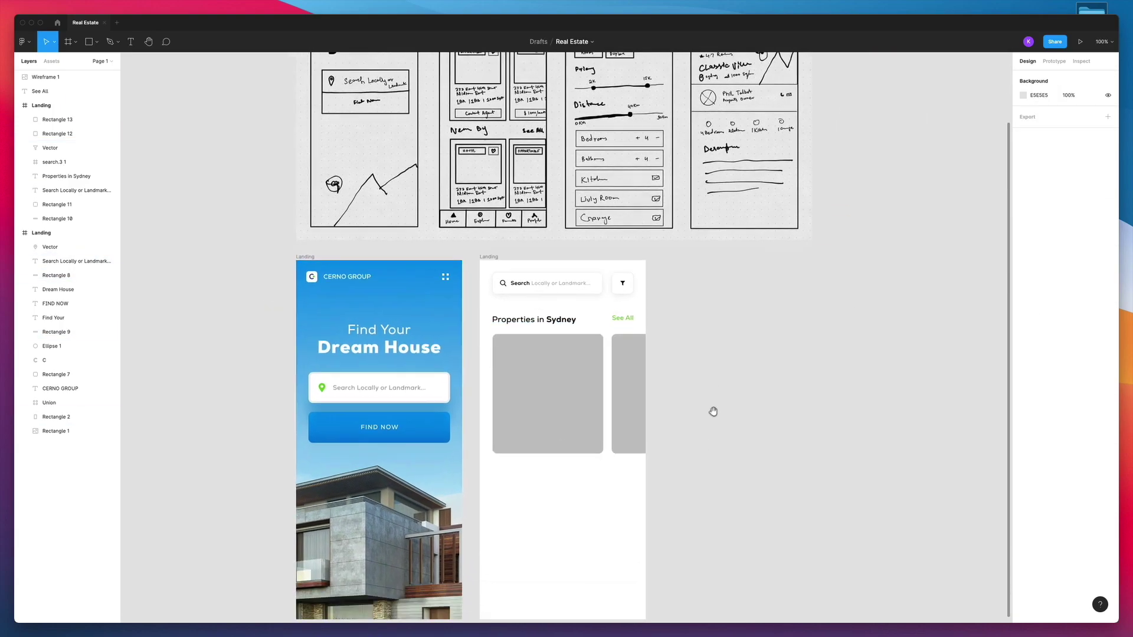
key("r")
left_click_drag(456, 512, 625, 543)
key("shift+2")
key("shift+0")
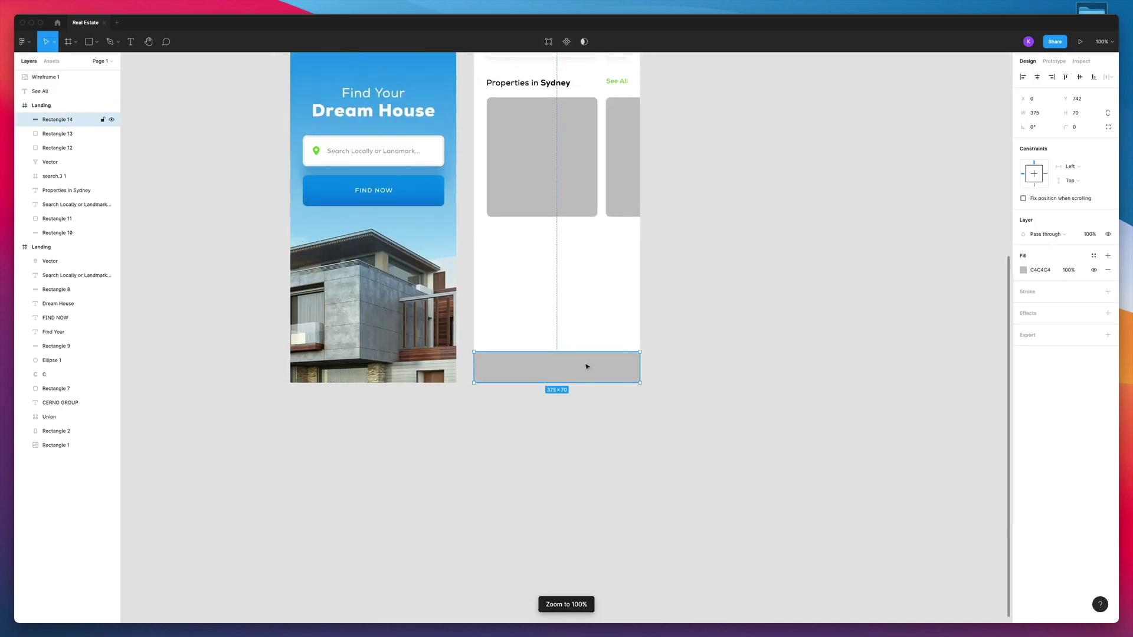
key("ctrl+d")
scroll(588, 365, "up", 5)
left_click_drag(788, 382, 407, 382)
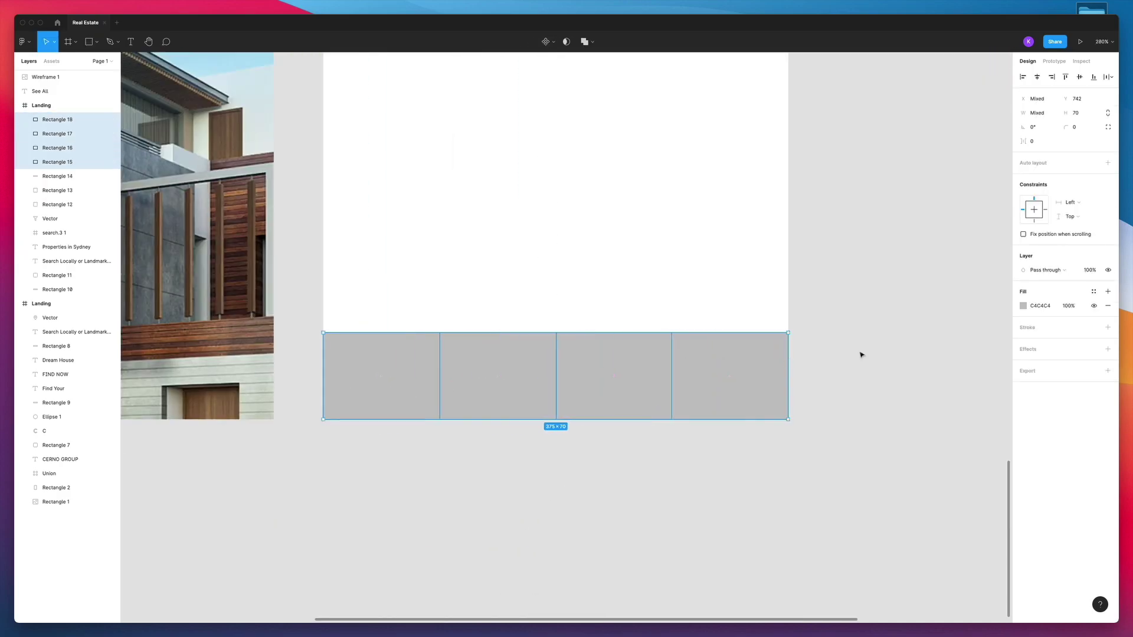
key("Escape")
key("shift+0")
Add a 'Near by' heading copied from the Properties in Sydney heading
scroll(577, 382, "up", 3)
left_click(509, 272)
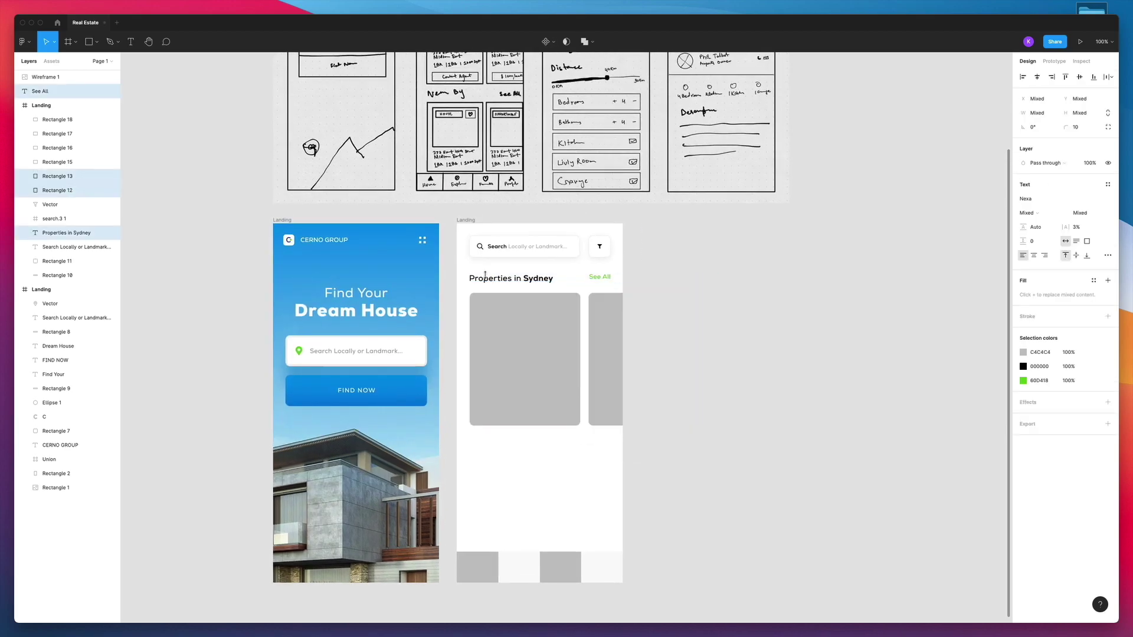
scroll(510, 272, "up", 2)
scroll(510, 272, "down", 2)
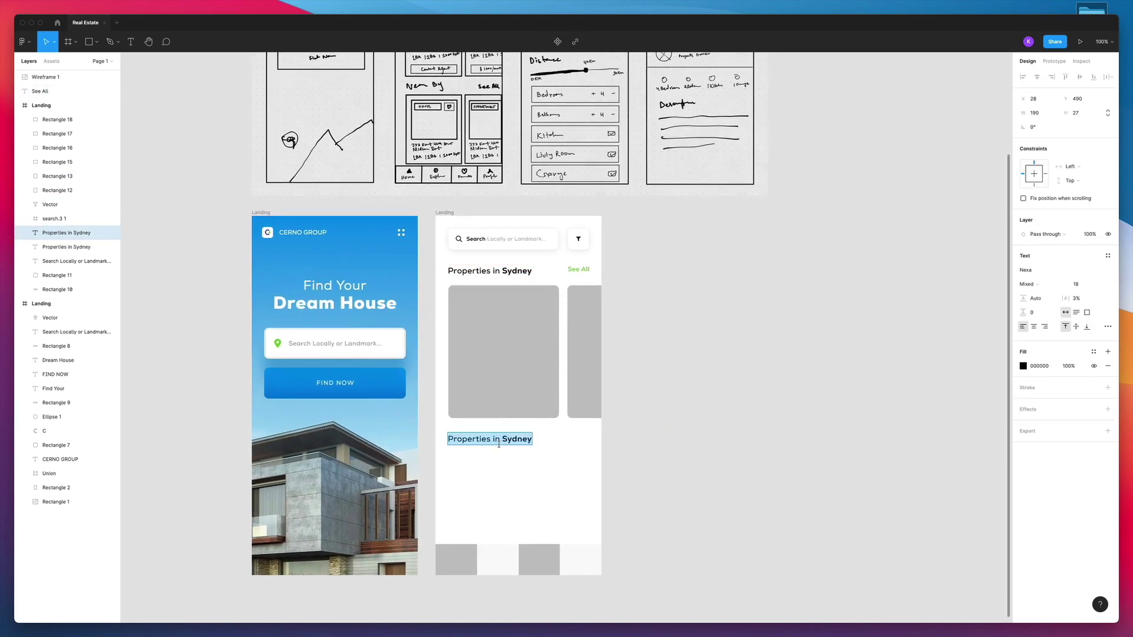
type("Near by")
scroll(498, 444, "up", 2)
key("Escape")
left_click(462, 301, "shift")
left_click(526, 406)
scroll(526, 406, "up", 2)
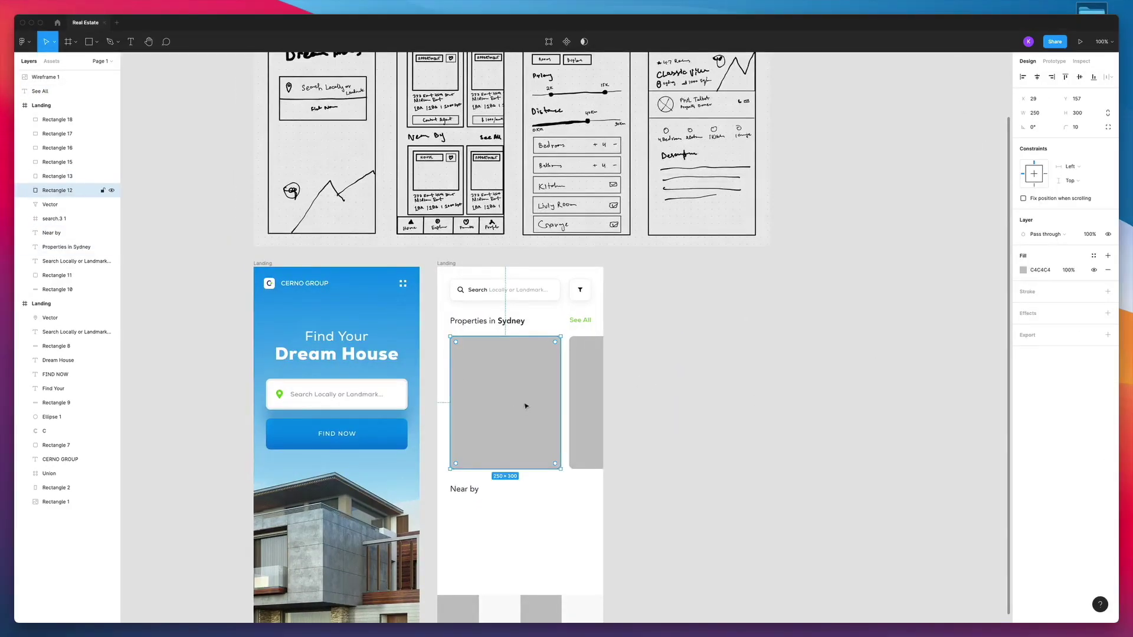
Fill the first card's image box with the Home house photo
key("ctrl+shift+k")
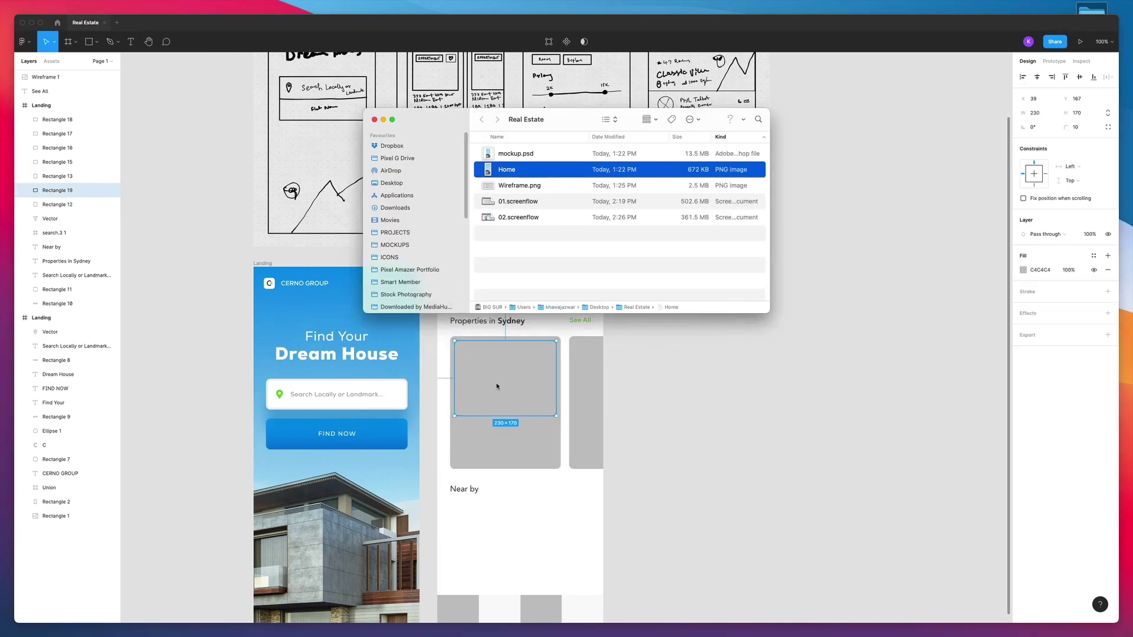
key("Return")
double_click(518, 375)
key("Escape")
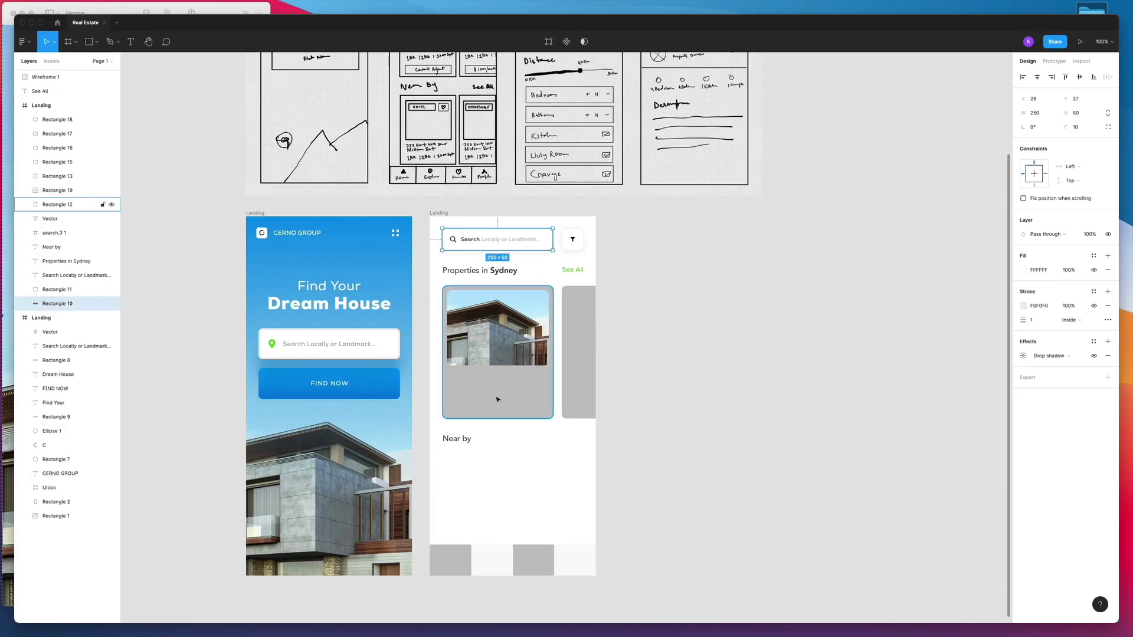
scroll(493, 354, "up", 5)
Add the 345 East 46th Street and Midtown East lines under the photo, plus swatches
left_click_drag(456, 193, 456, 431)
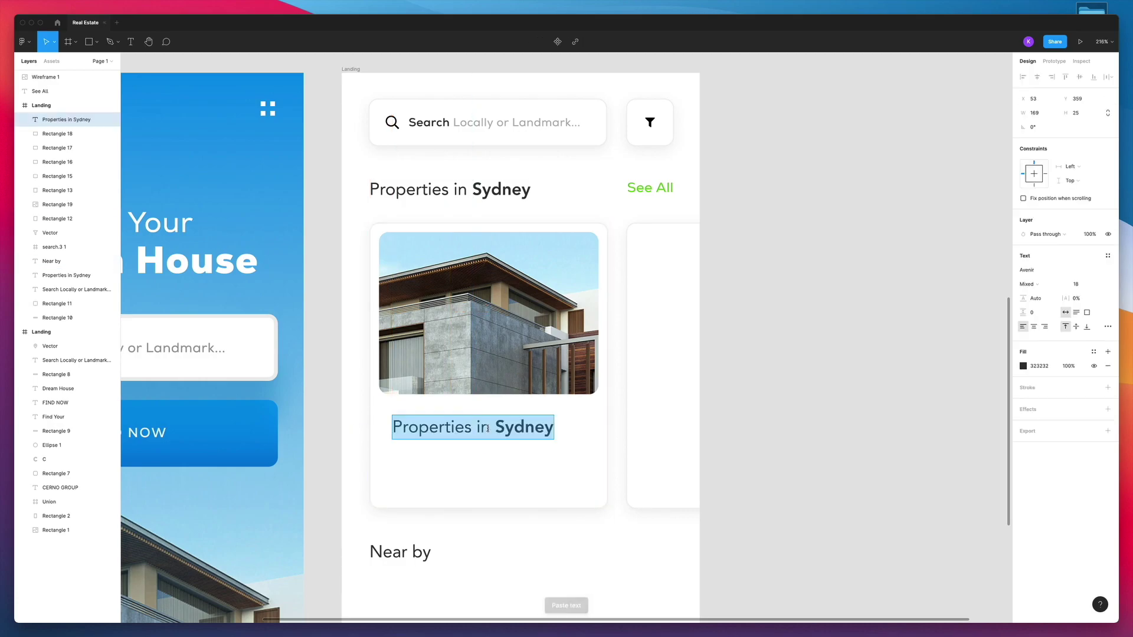
key("shift+0")
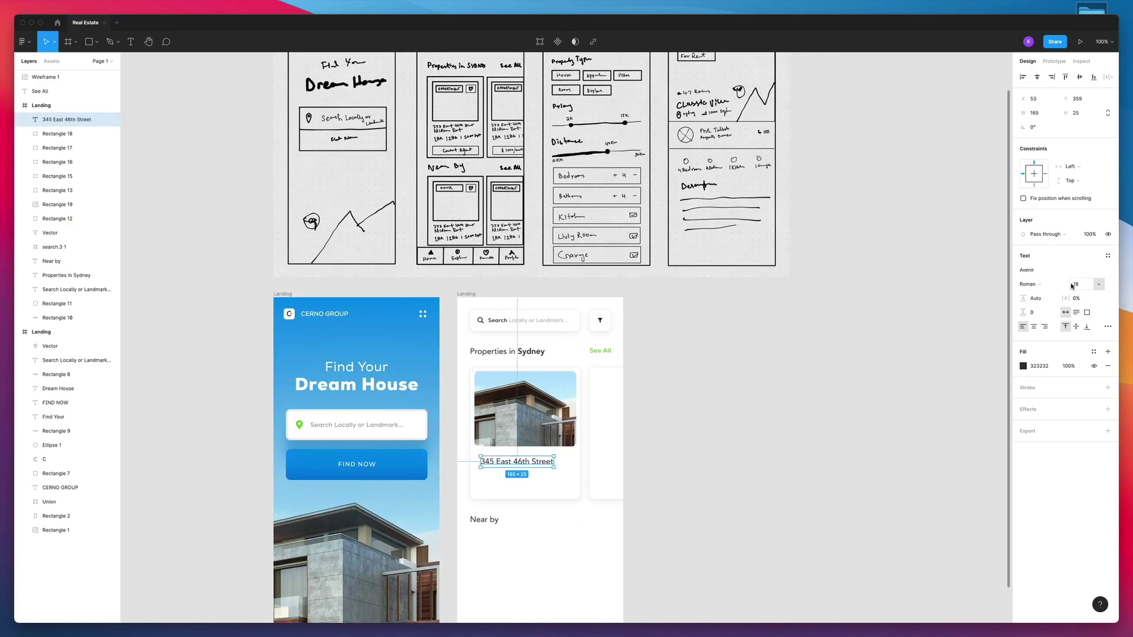
scroll(564, 492, "up", 5)
left_click_drag(457, 392, 457, 435)
key("shift+0")
scroll(565, 354, "up", 5)
type("East")
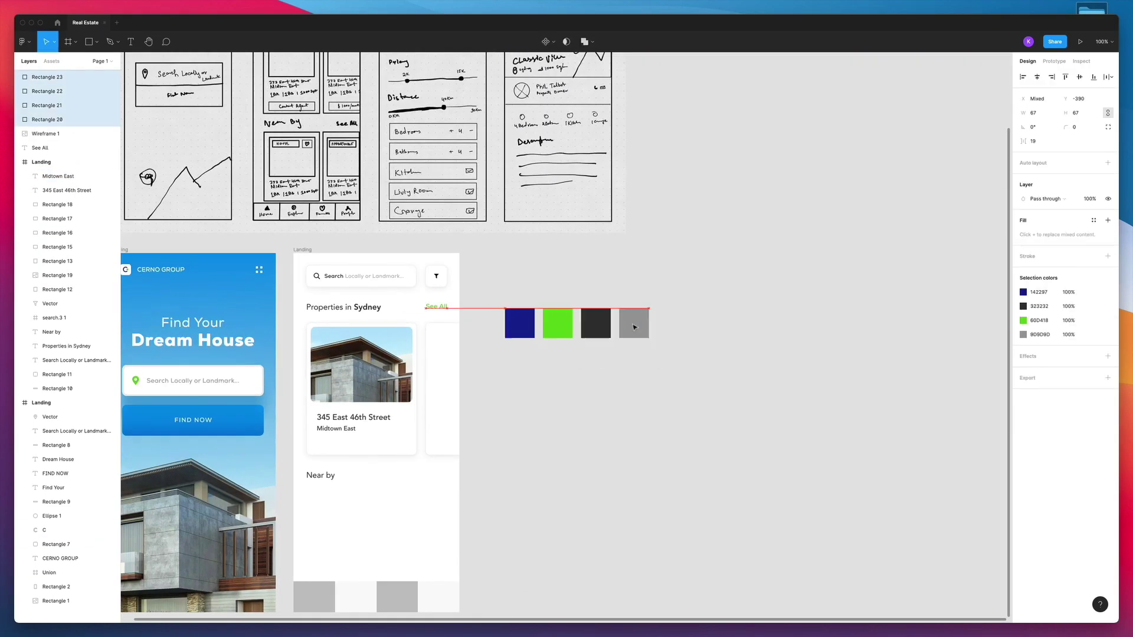
left_click(435, 252)
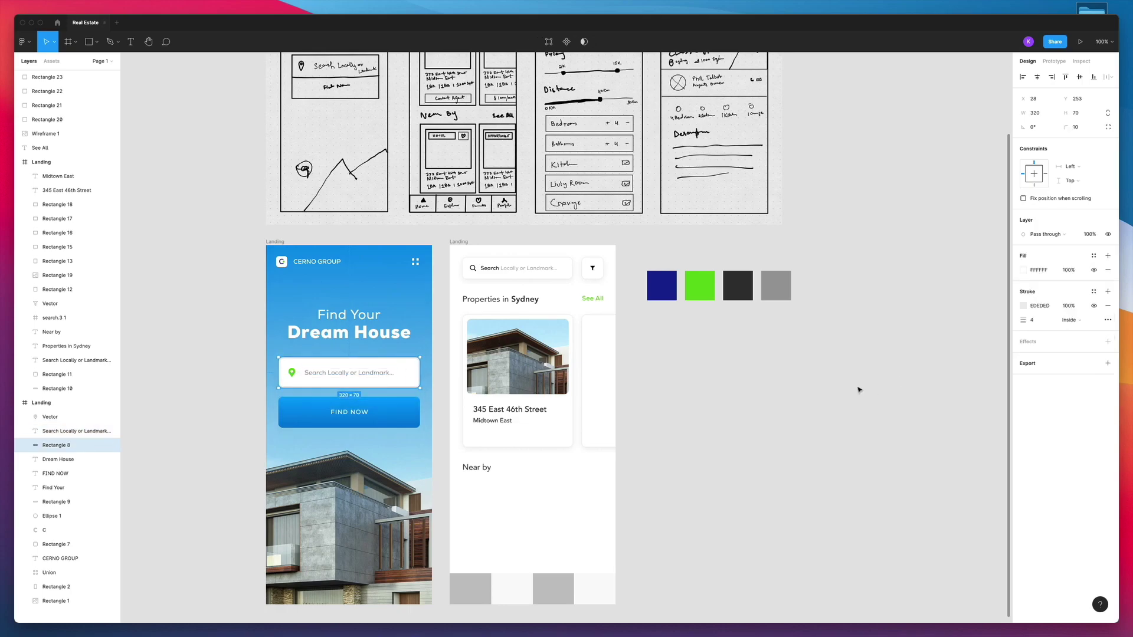
left_click(645, 374)
scroll(655, 354, "down", 2)
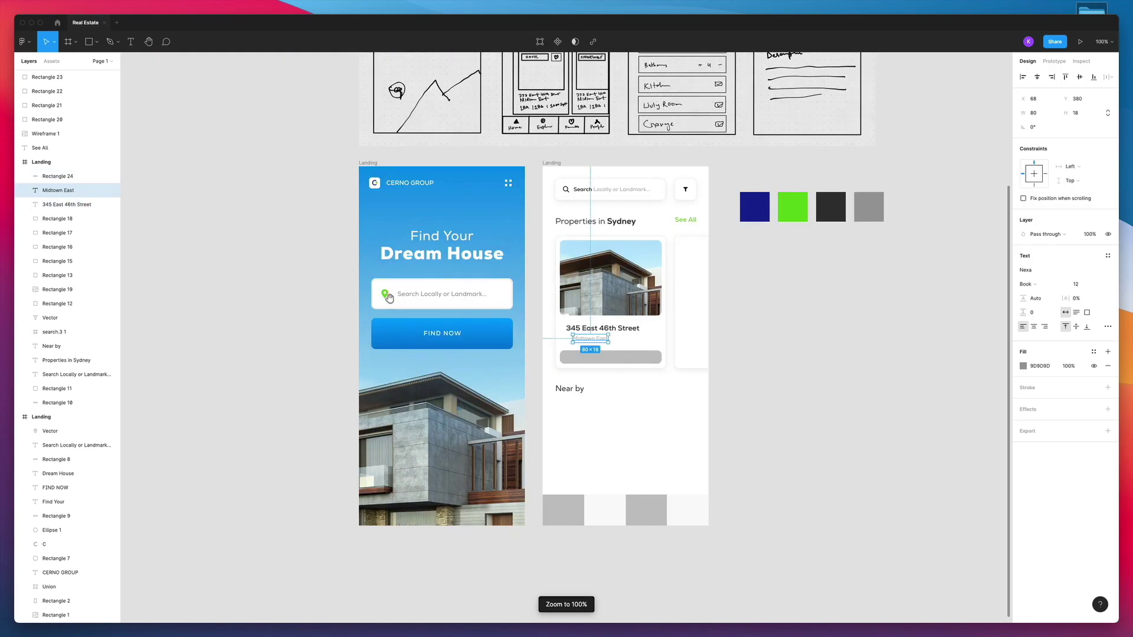
Copy the green location pin into the card and scale it down beside Midtown East
left_click_drag(382, 298, 566, 348, "alt")
key("k")
scroll(565, 349, "up", 10)
scroll(604, 352, "down", 10)
Turn the grey bar into a CONTACT AGENT button using a copy of the FIND NOW label
left_click(536, 380)
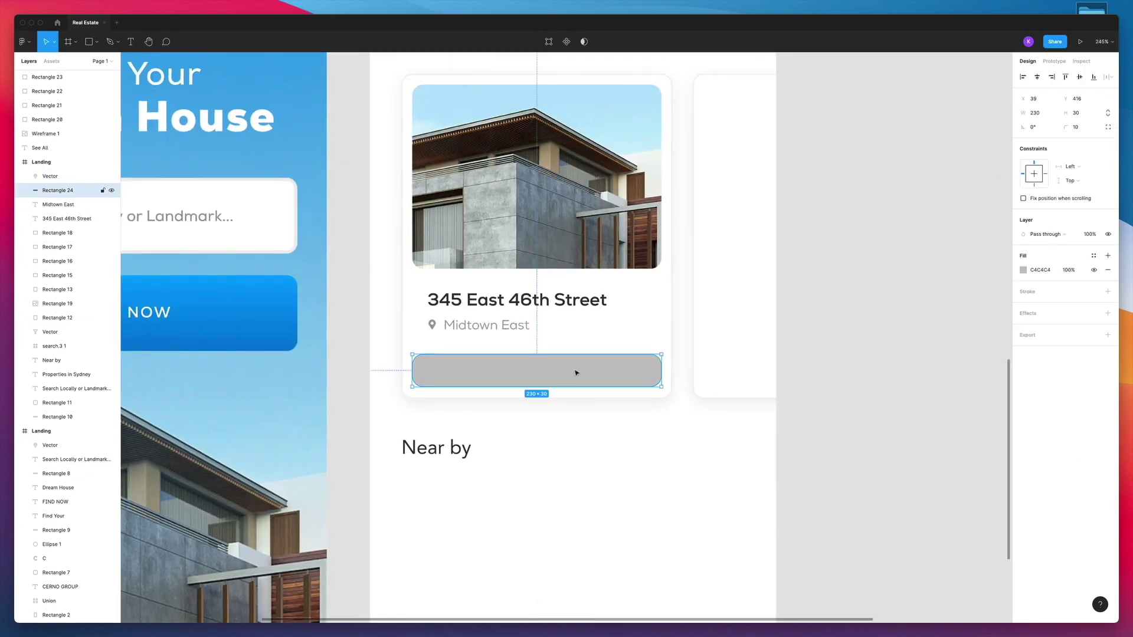
scroll(550, 420, "down", 5)
left_click_drag(318, 344, 749, 405, "alt")
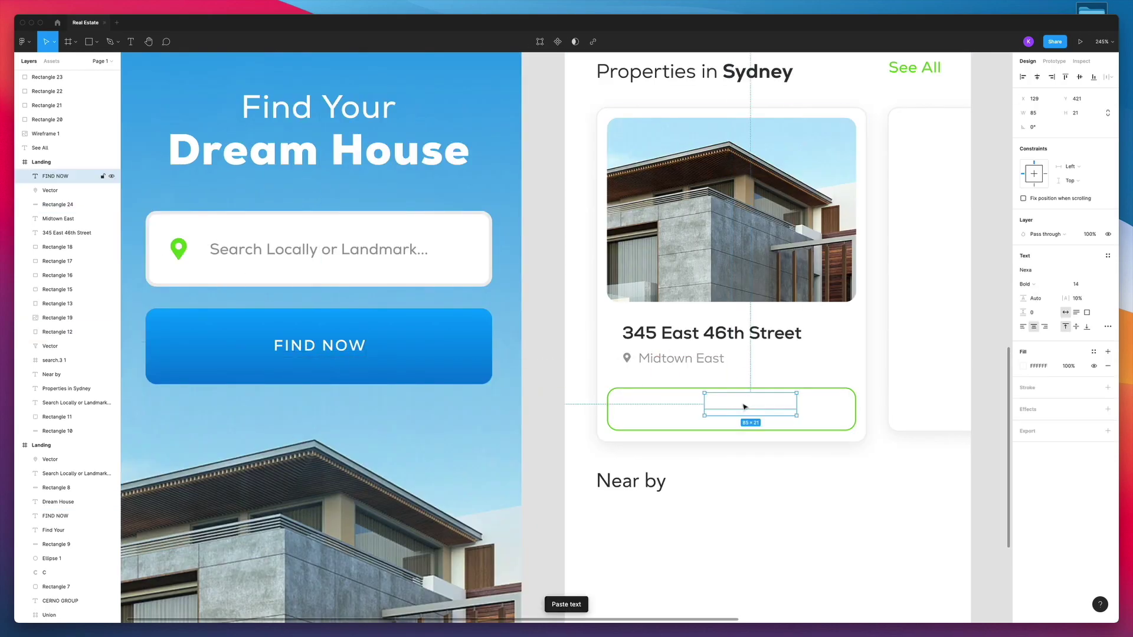
scroll(534, 477, "up", 5)
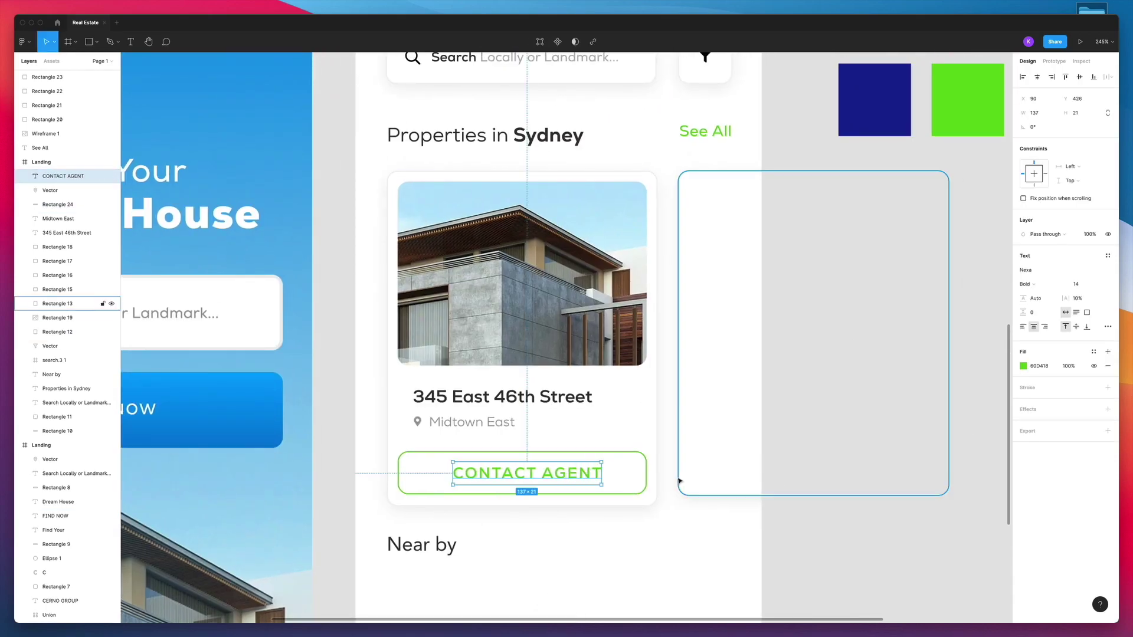
scroll(679, 481, "down", 5)
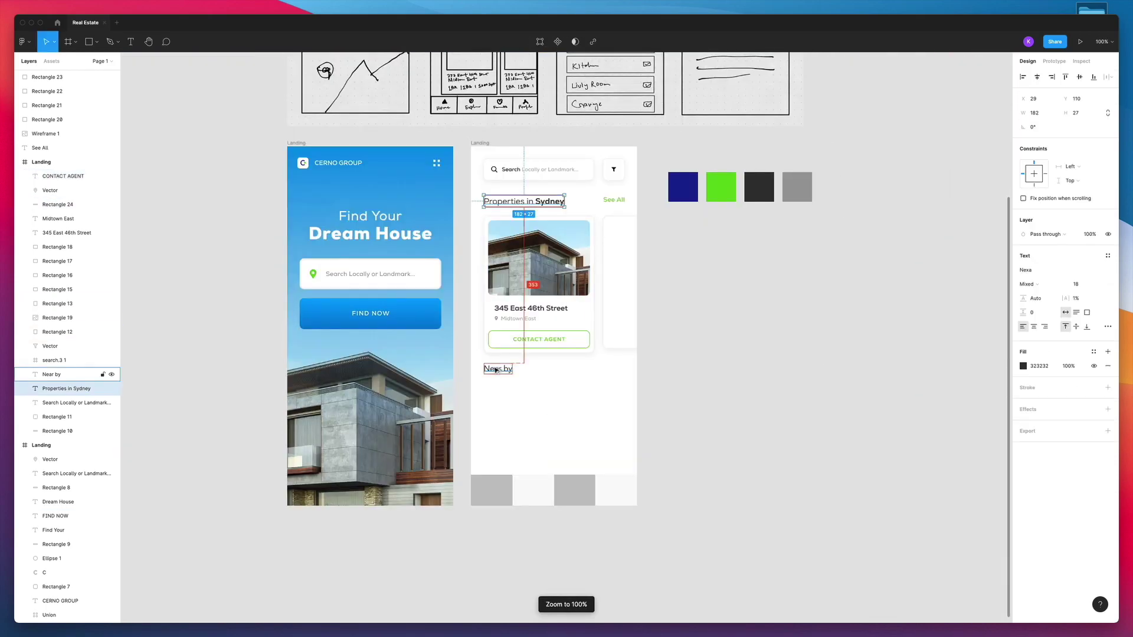
left_click(480, 391)
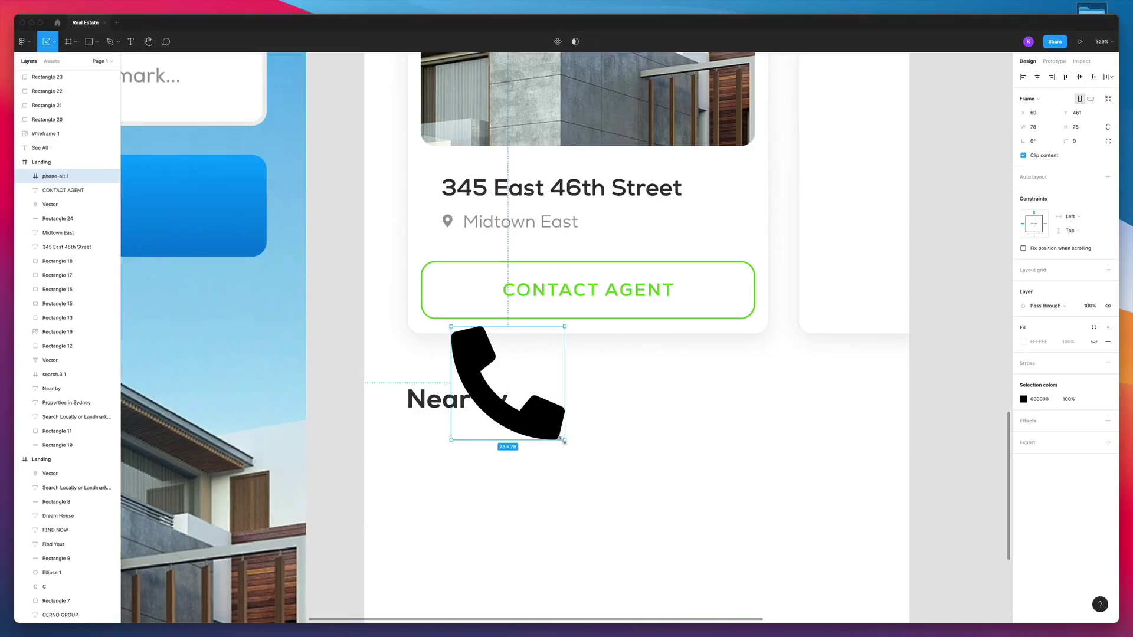
key("shift+0")
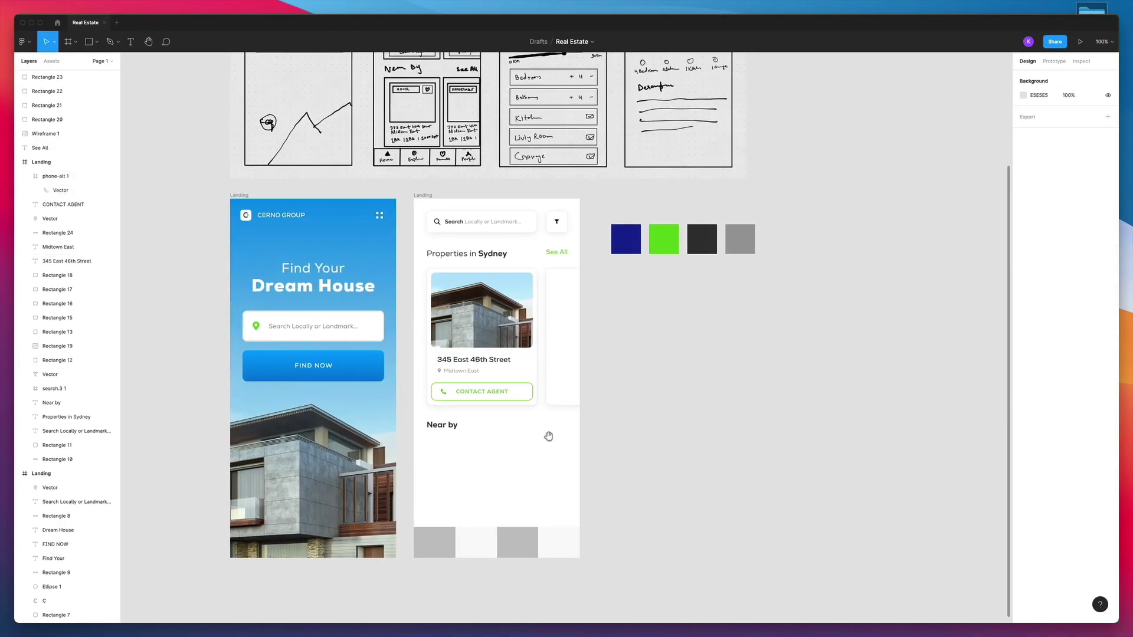
Select all of the first property card's layers to group them
scroll(512, 442, "right", 2)
left_click(449, 307)
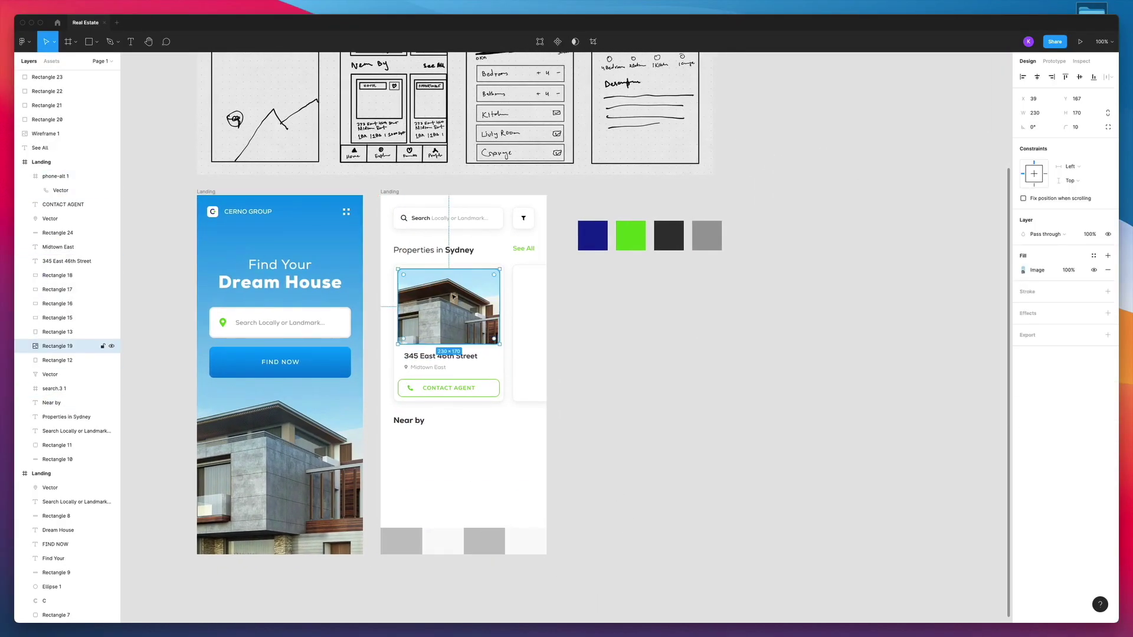
left_click_drag(551, 437, 402, 348)
left_click(513, 437)
scroll(436, 335, "left", 2)
scroll(435, 335, "down", 1)
Replace the empty second card placeholder with a copy of the grouped card
left_click(581, 313)
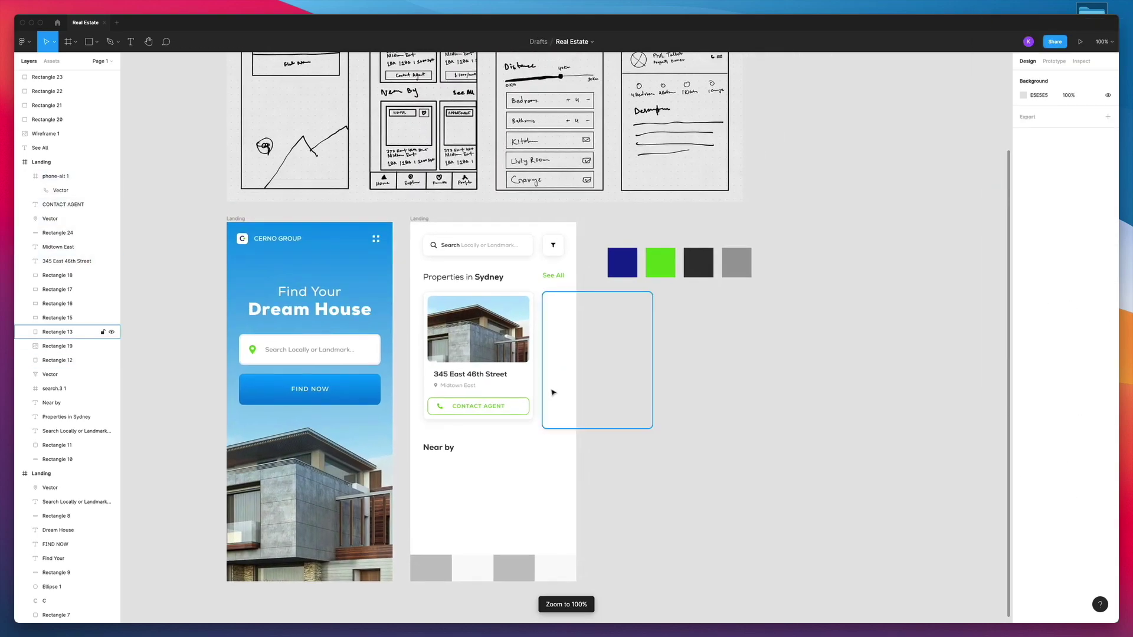
scroll(531, 354, "up", 3)
key("ctrl+shift+r")
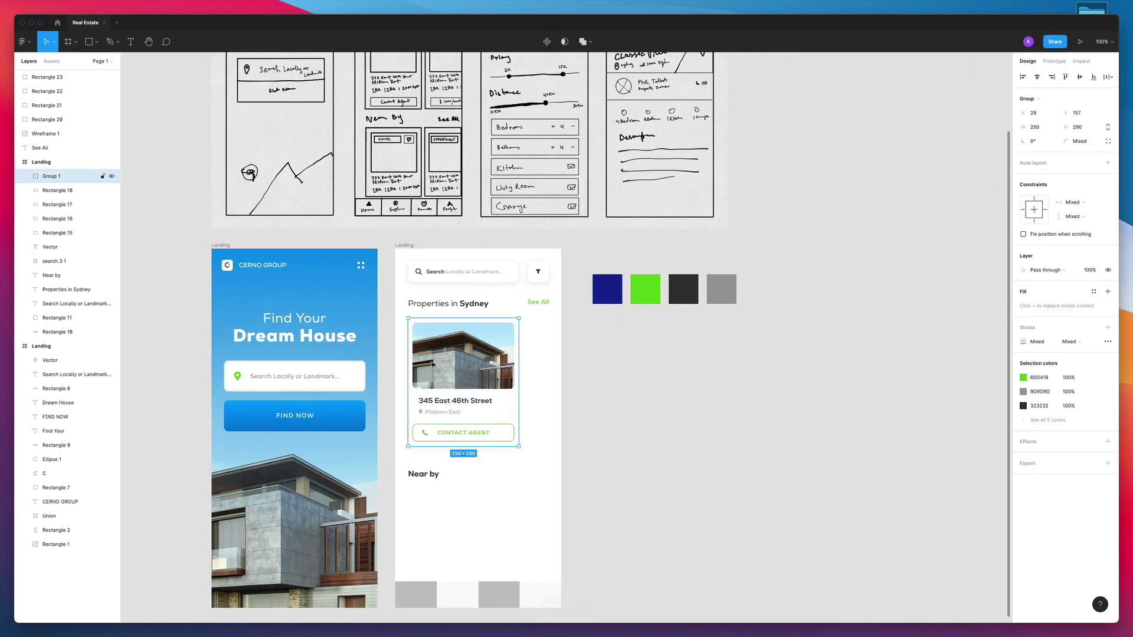
scroll(531, 434, "down", 2)
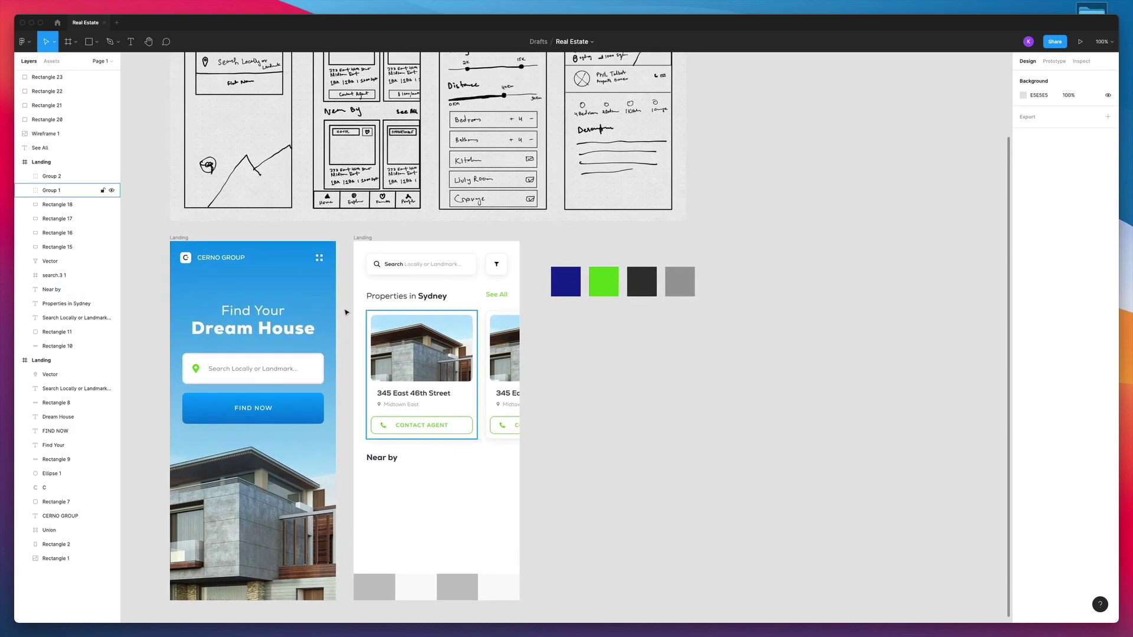
scroll(448, 460, "up", 5)
key("shift+0")
key("Escape")
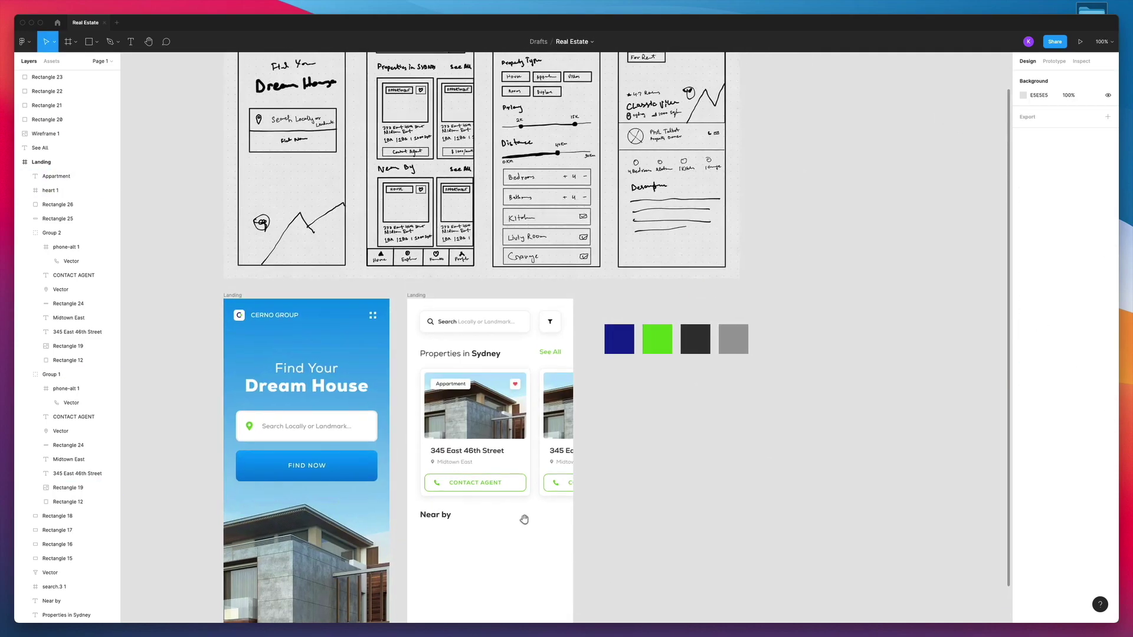
Copy the property card into the Near by row and align the heart badge with the APPARTMENT tag
left_click_drag(541, 330, 541, 490)
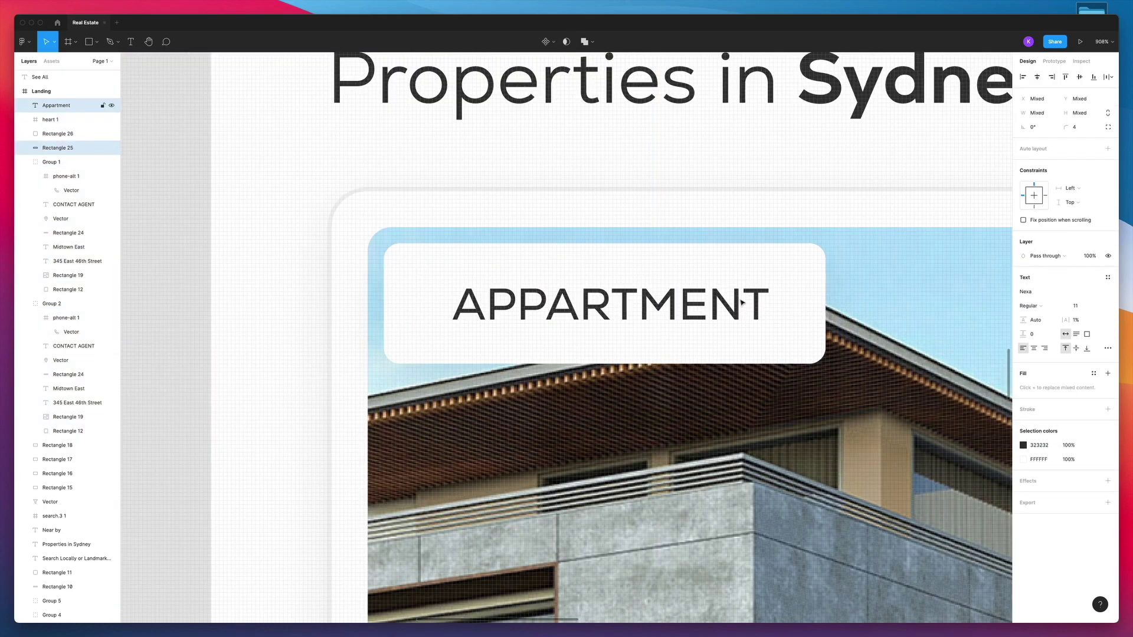
scroll(742, 303, "right", 6)
left_click_drag(784, 377, 825, 334)
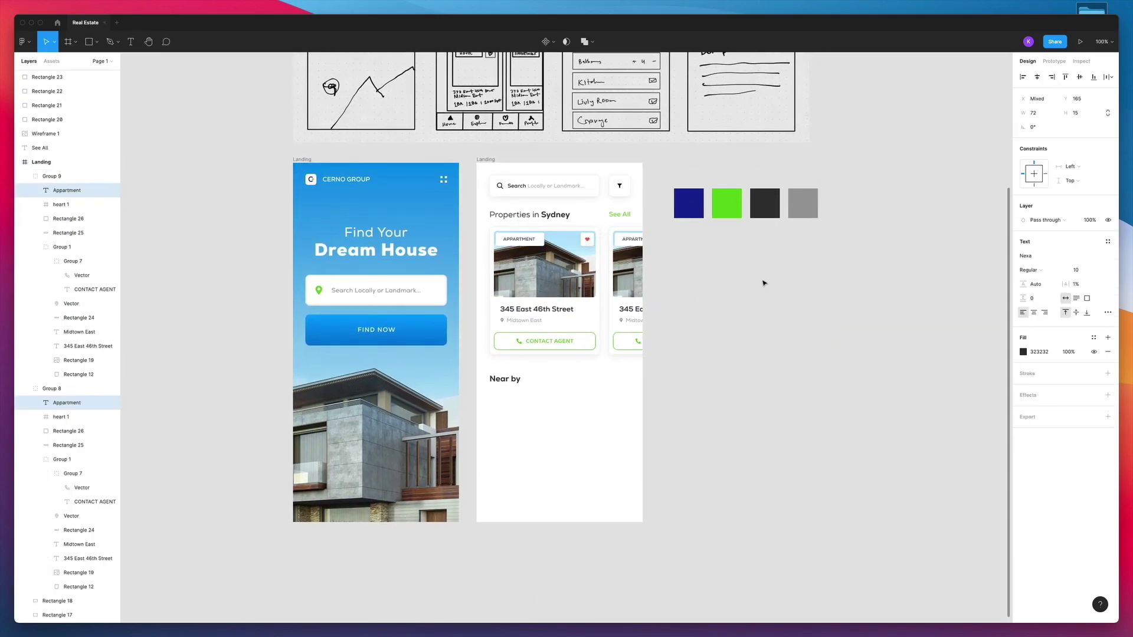
key("Escape")
scroll(490, 331, "down", 1)
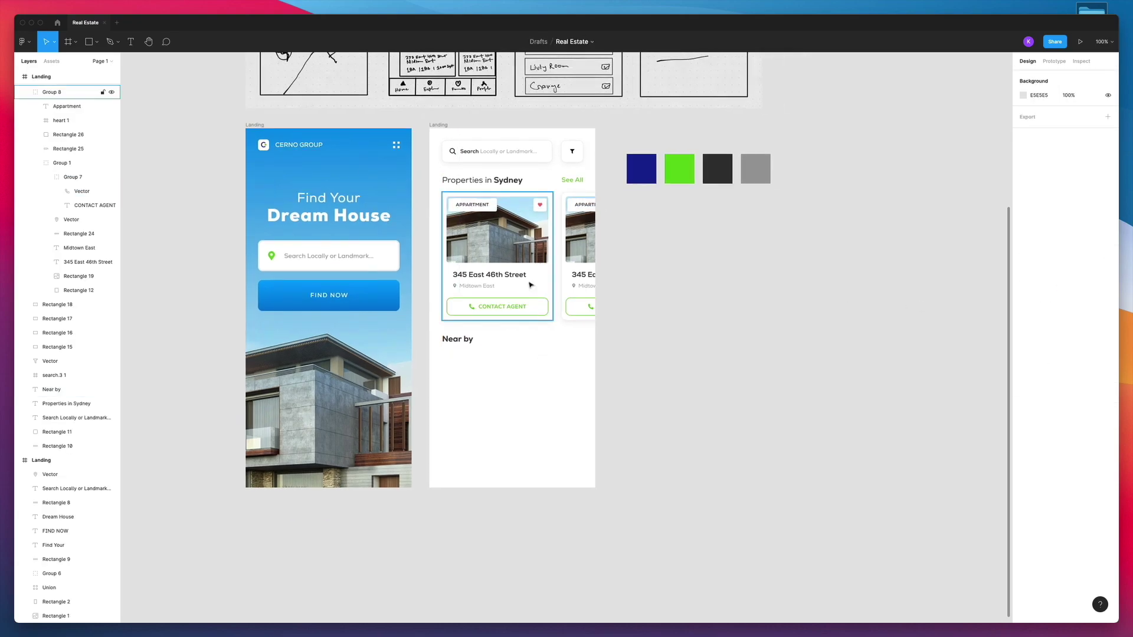
left_click(715, 410)
scroll(678, 401, "up", 3)
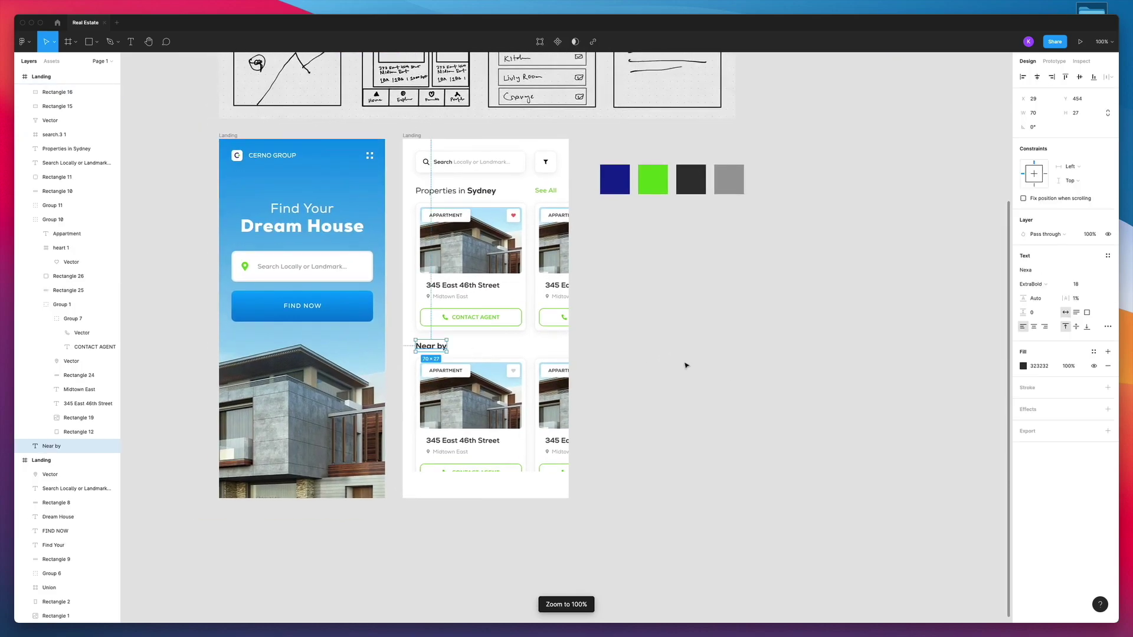
Group the first card's photo, two address lines and background together
left_click(459, 266)
left_click(449, 312)
left_click(429, 323, "shift")
scroll(429, 323, "up", 5)
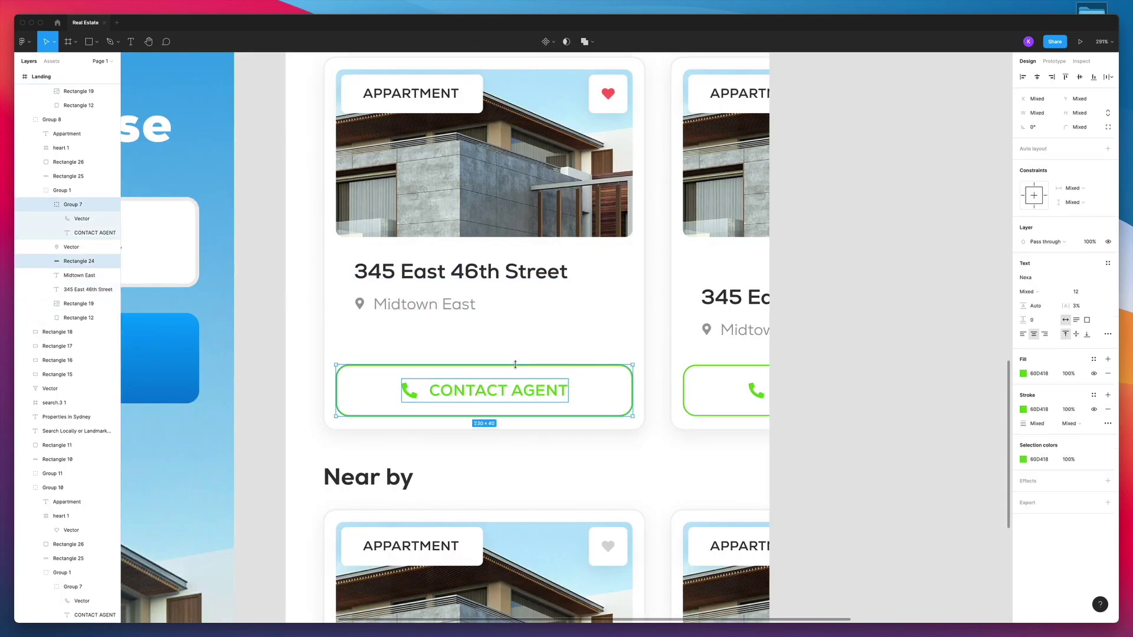
left_click(545, 426)
scroll(616, 533, "up", 5)
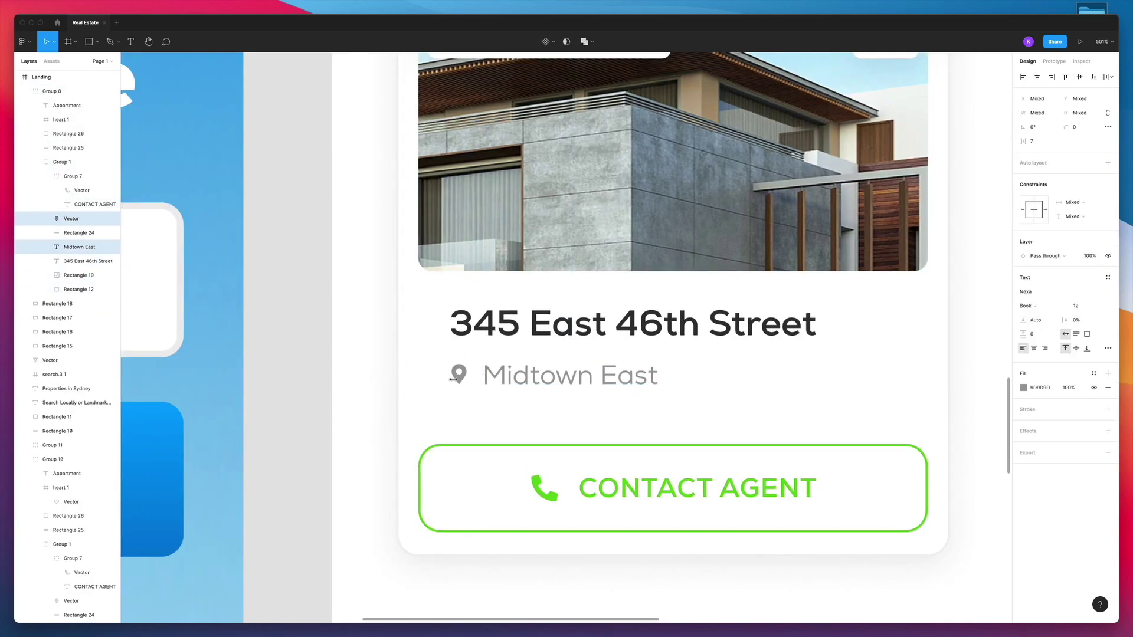
key("shift+0")
scroll(640, 370, "down", 2)
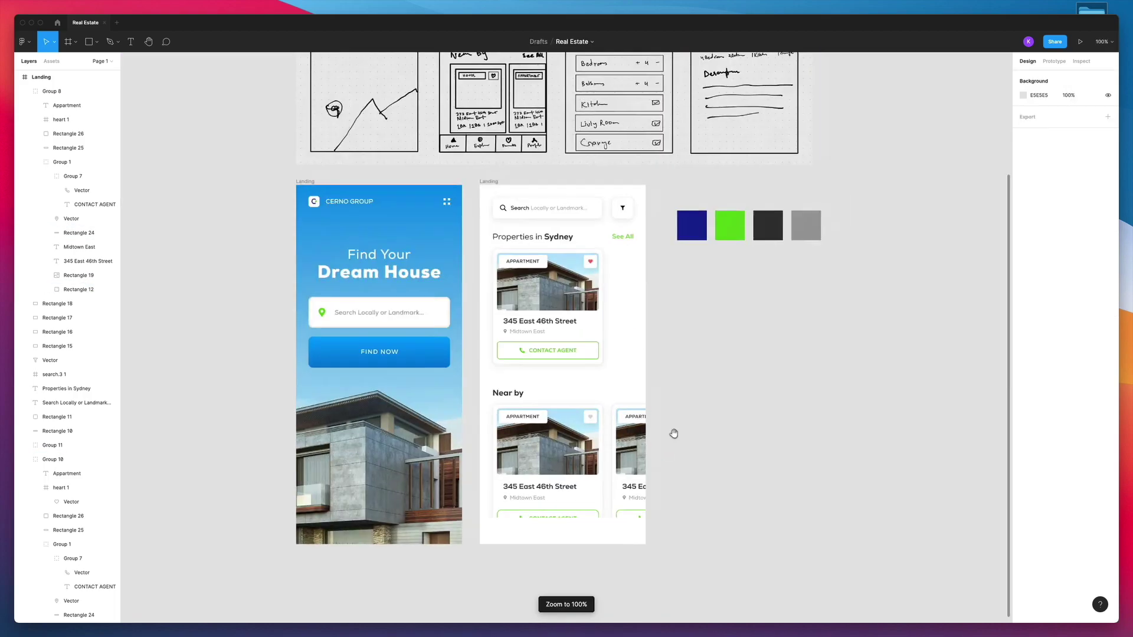
Line up the Near by heading and its See All link with the Properties in Sydney row
left_click_drag(658, 301, 672, 249)
key("ctrl+g")
left_click(616, 357, "shift")
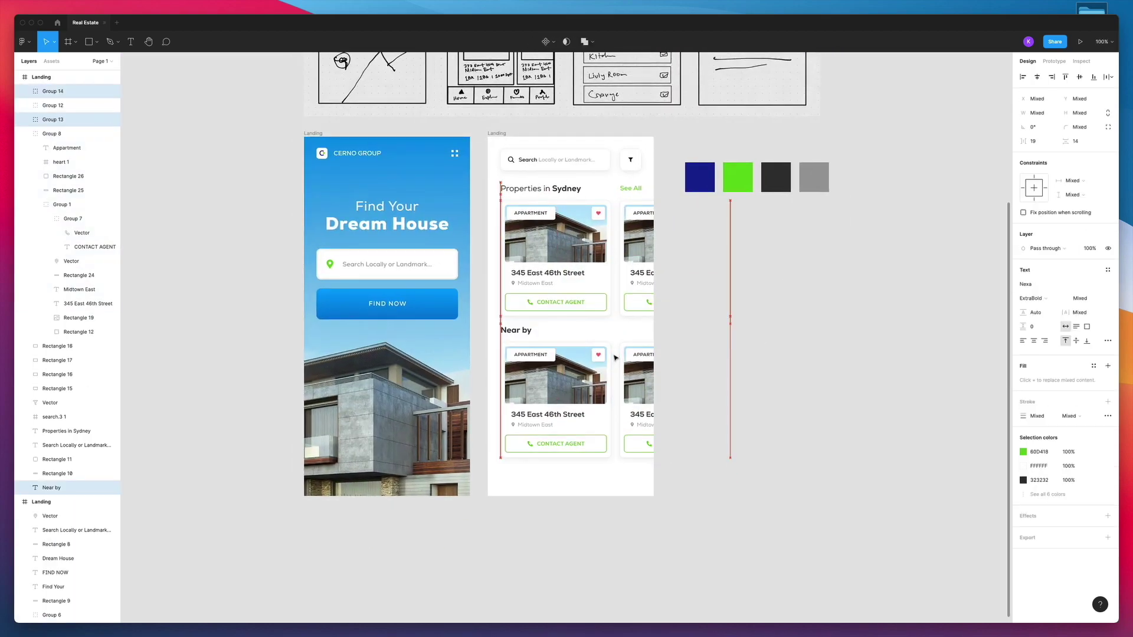
scroll(723, 354, "up", 1)
left_click(629, 199)
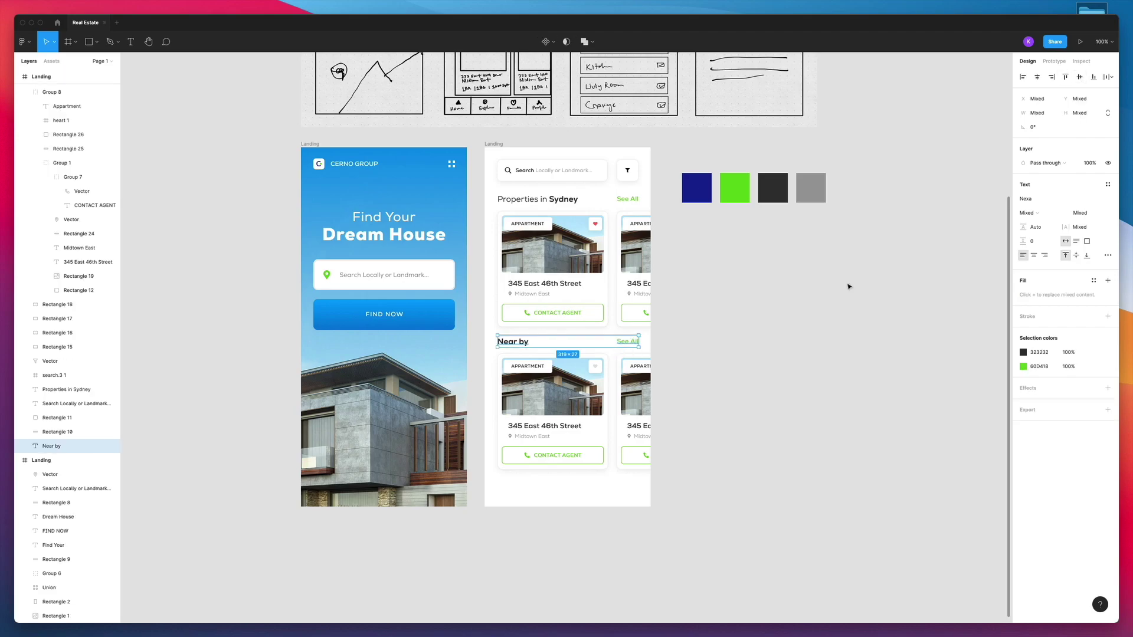
scroll(598, 470, "up", 5)
left_click(634, 185, "shift")
scroll(885, 177, "up", 4)
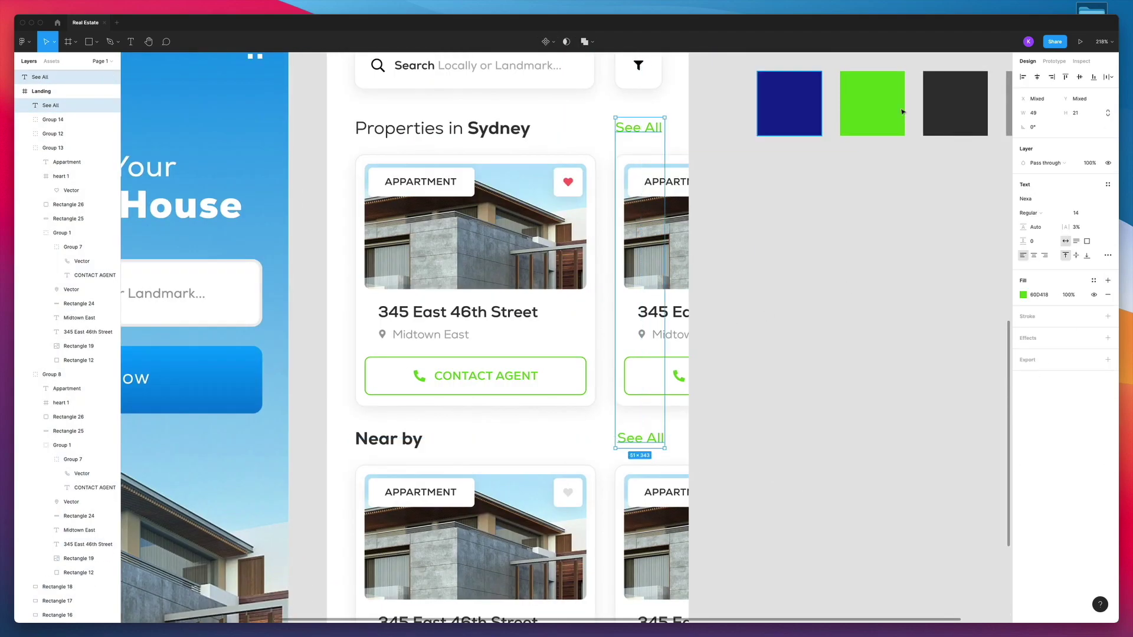
scroll(629, 496, "up", 2)
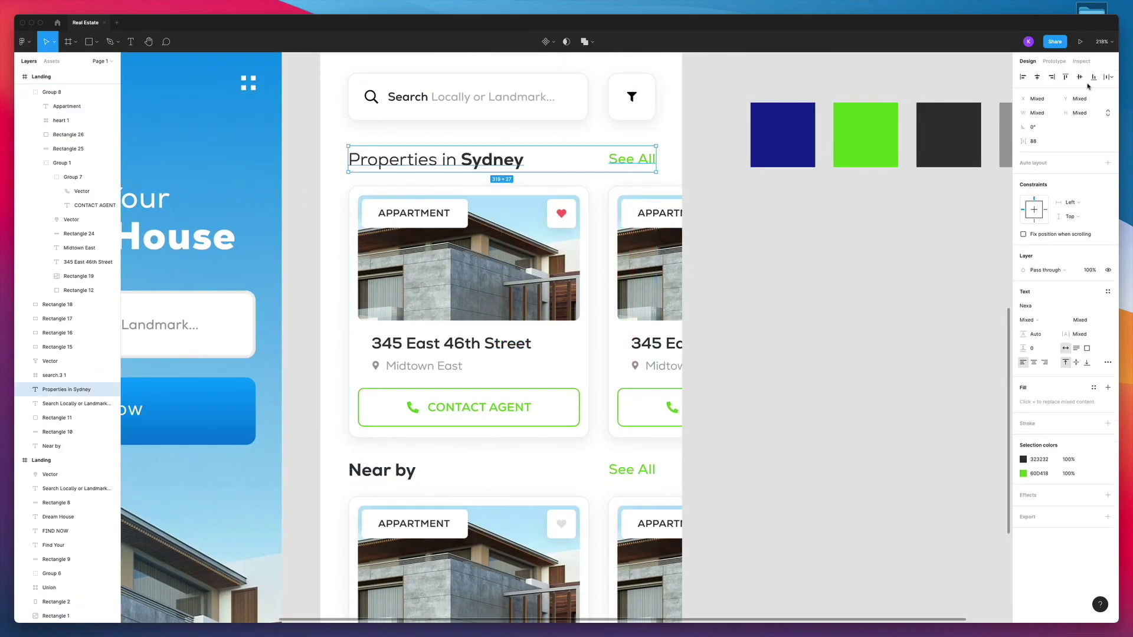
scroll(703, 393, "up", 3)
left_click(684, 373)
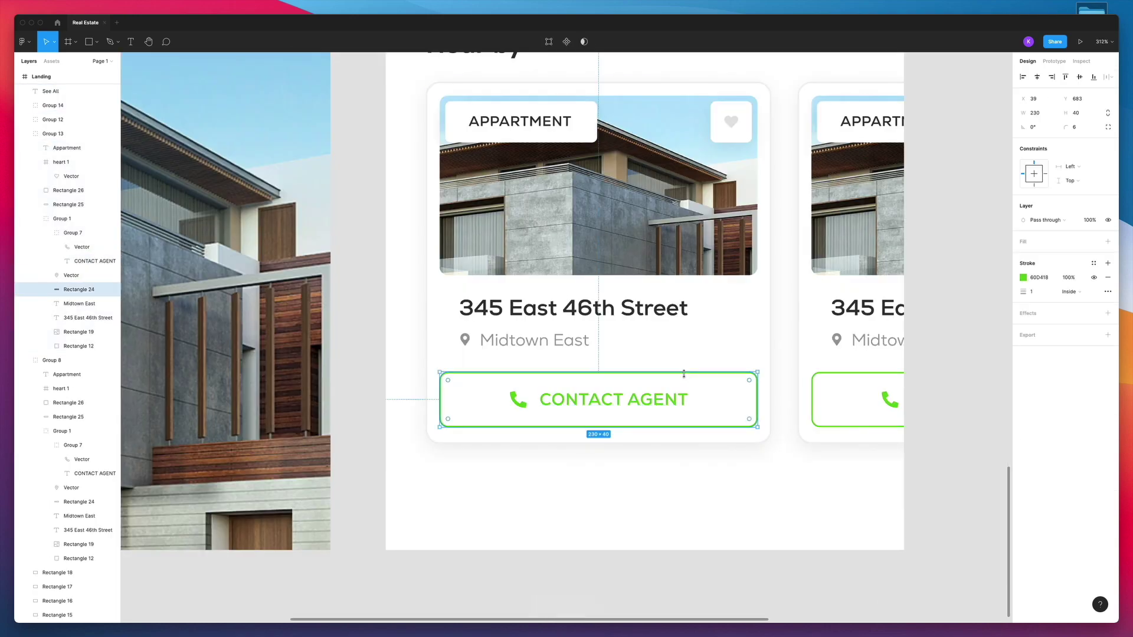
Make the 'per month' text bold in the card's $1000/month price button
key("shift+0")
left_click(759, 398)
type("$1000")
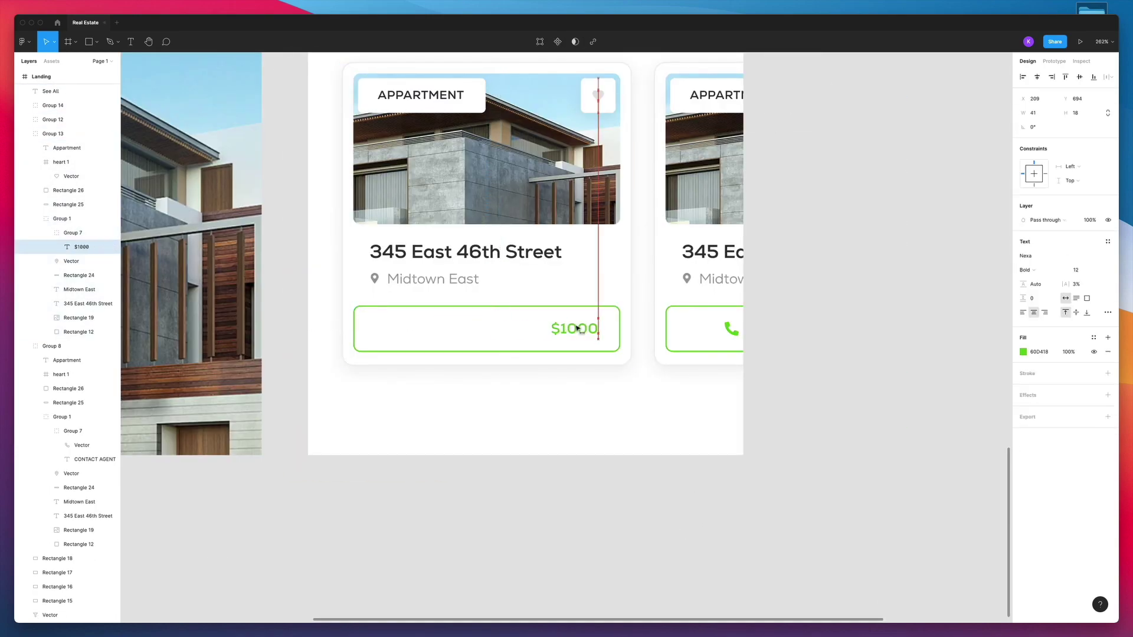
type("per month")
key("ctrl+b")
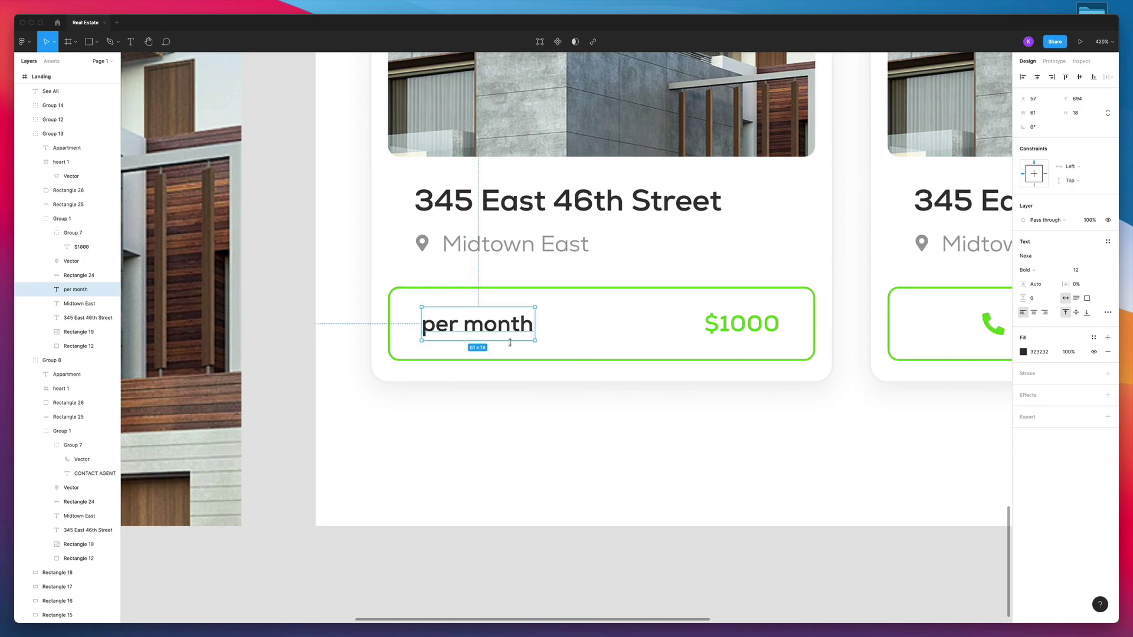
key("shift+0")
left_click(1037, 270)
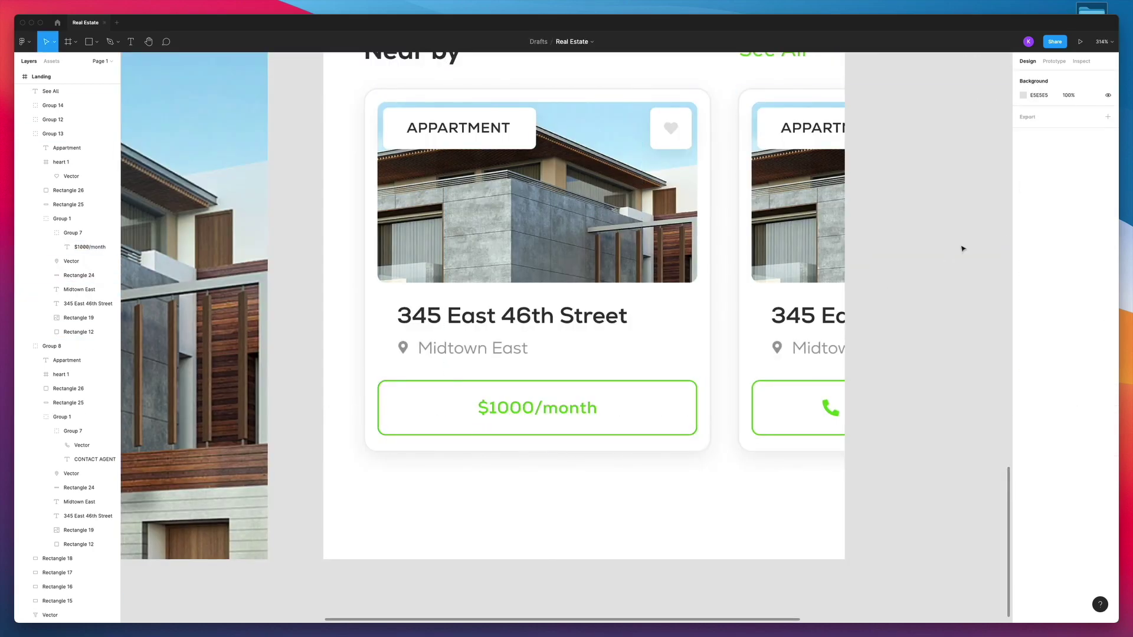
Relabel the Near by card's tag as HOUSE and select the first bottom navigation cell
type("HOUSE")
key("Escape")
key("shift+0")
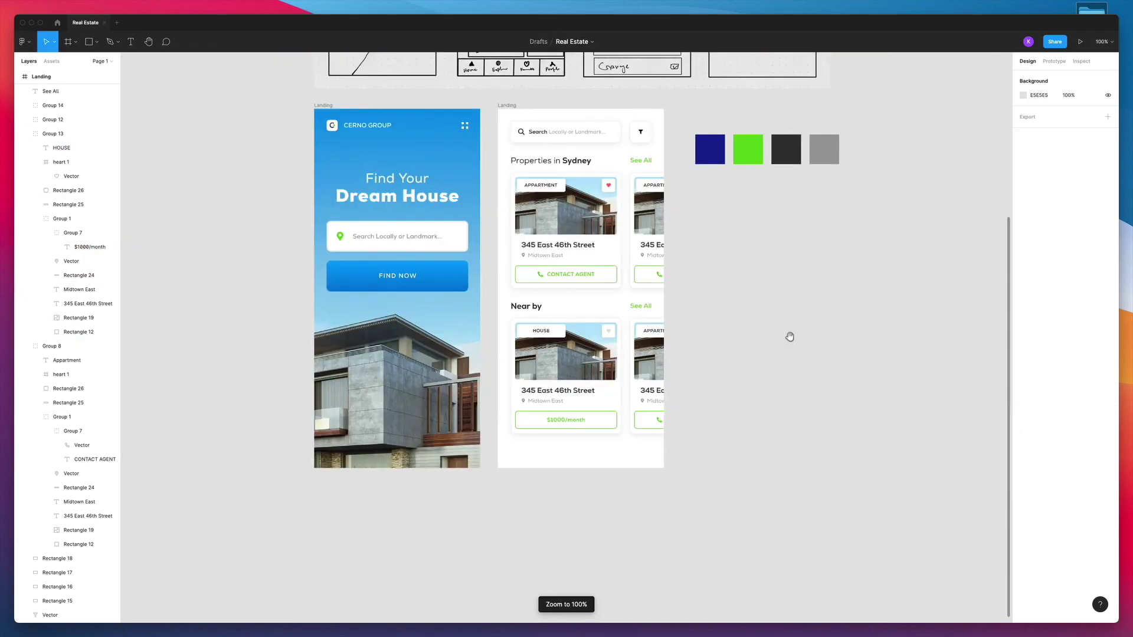
scroll(502, 435, "down", 3)
left_click(502, 436)
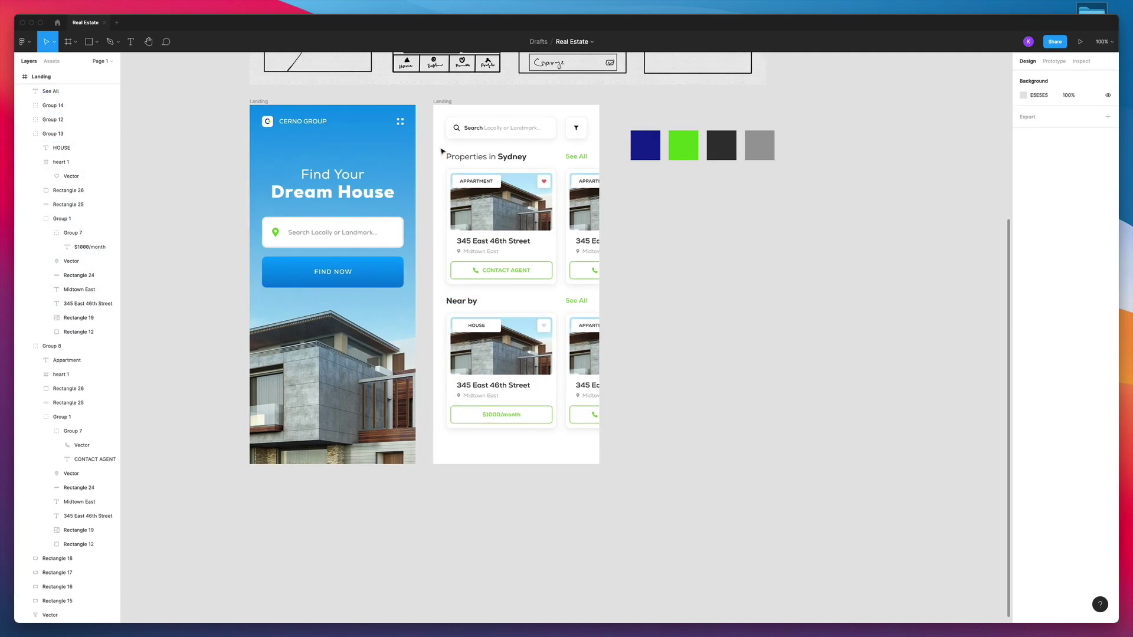
key("shift+2")
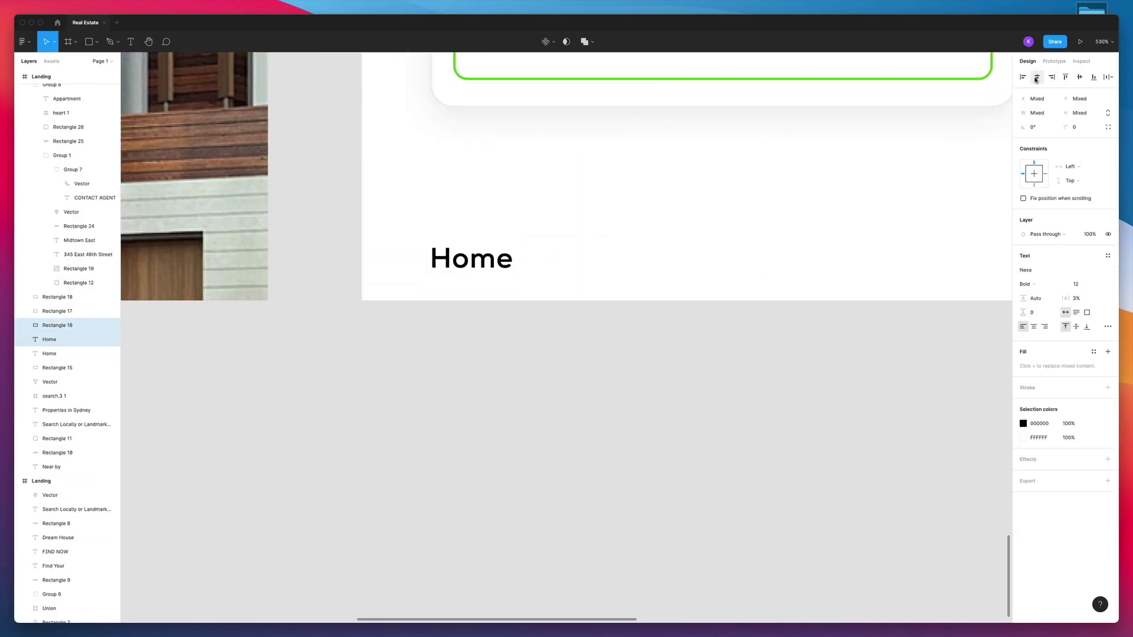
Paste Home, Explore, Favourite and Settings tab labels, then bring up the icon library's search
key("ctrl+v")
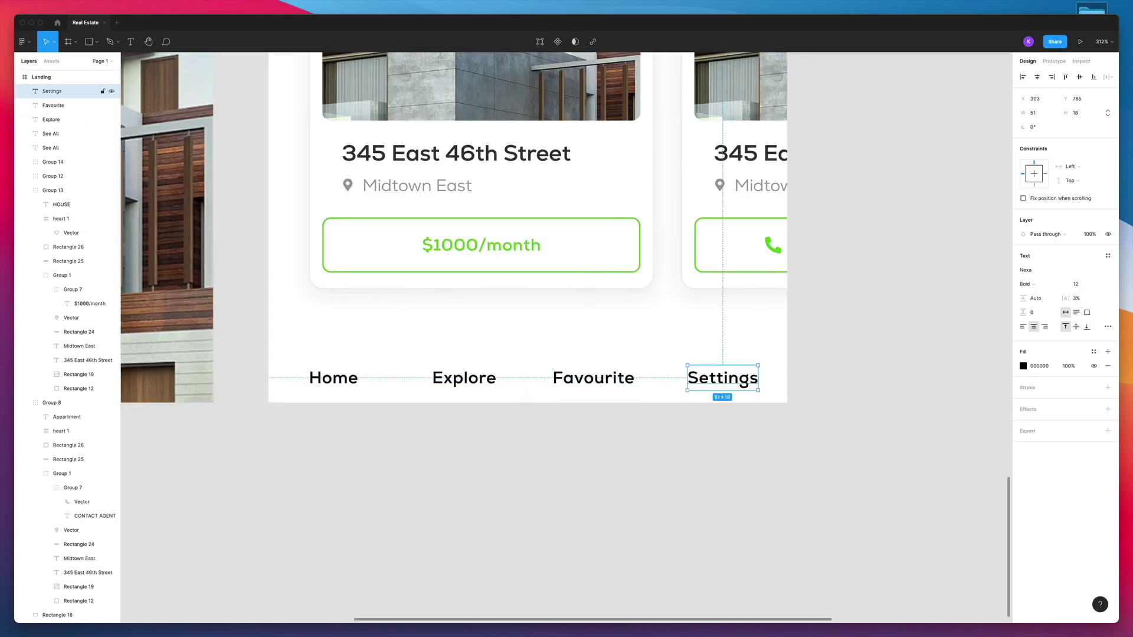
key("shift+0")
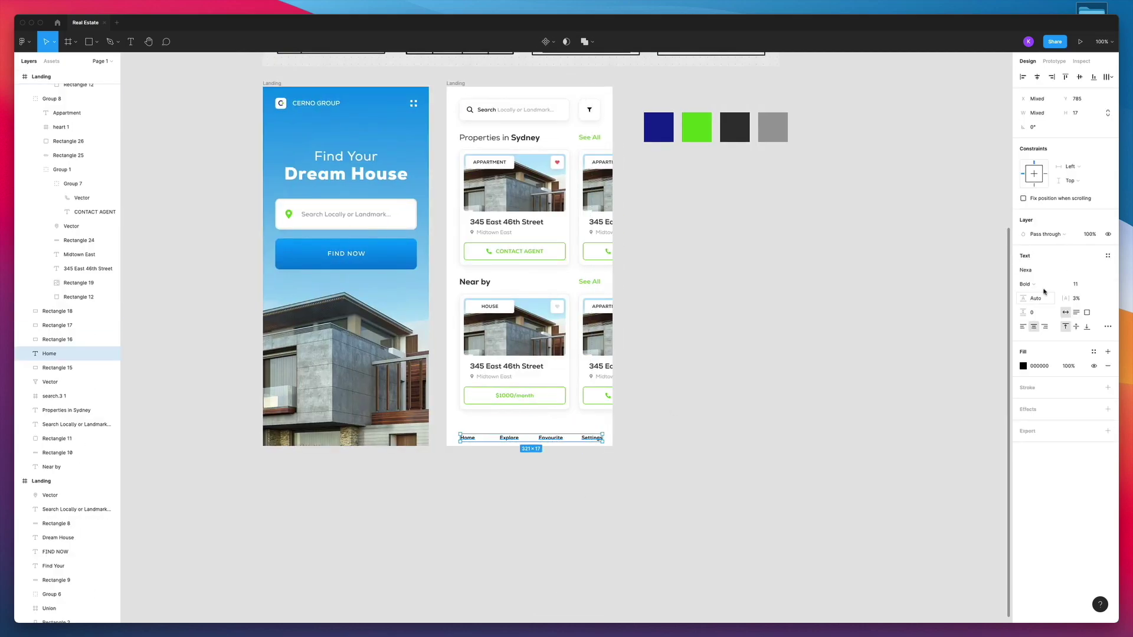
left_click_drag(616, 444, 472, 434)
key("shift+2")
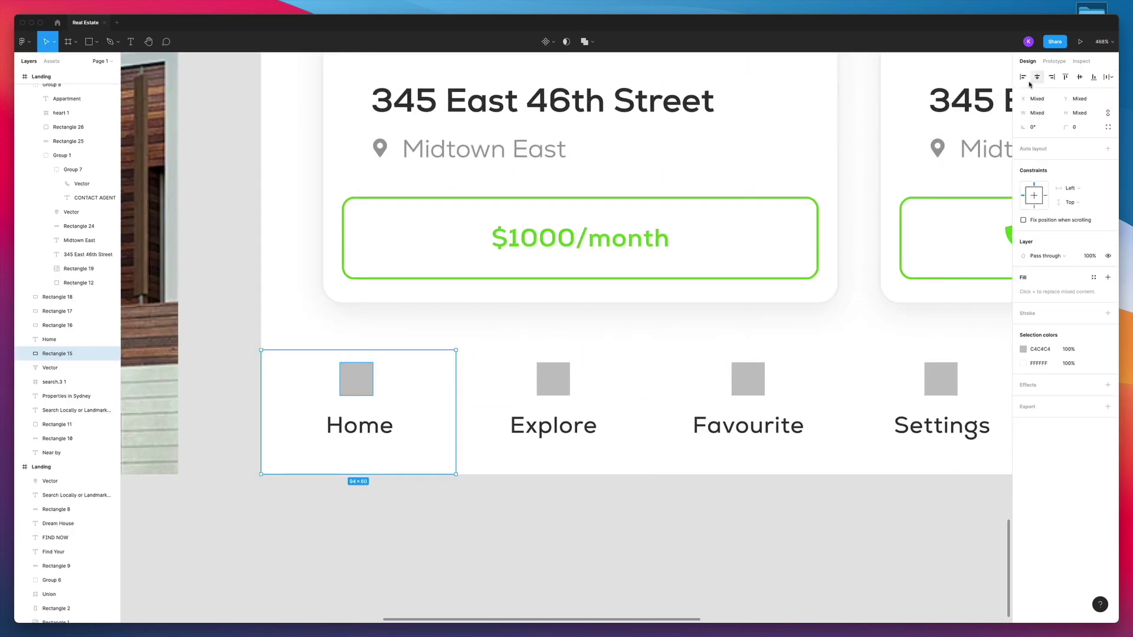
key("shift+0")
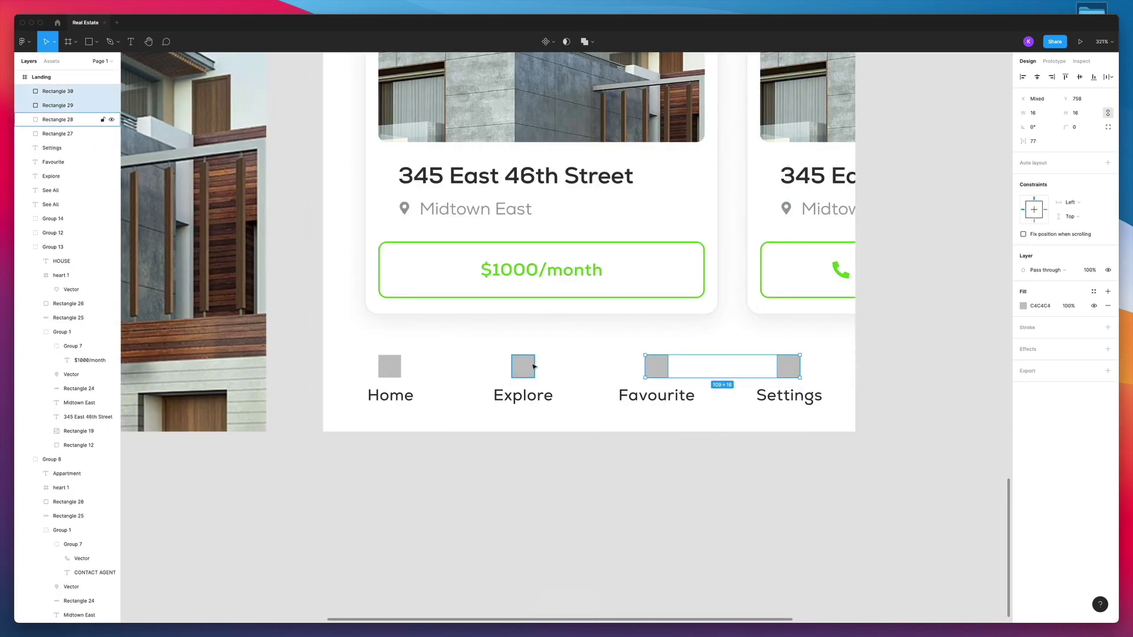
key("super+Tab")
left_click(584, 8)
Search the icon library for 'home' and centre the house icon above the Home label
type("home")
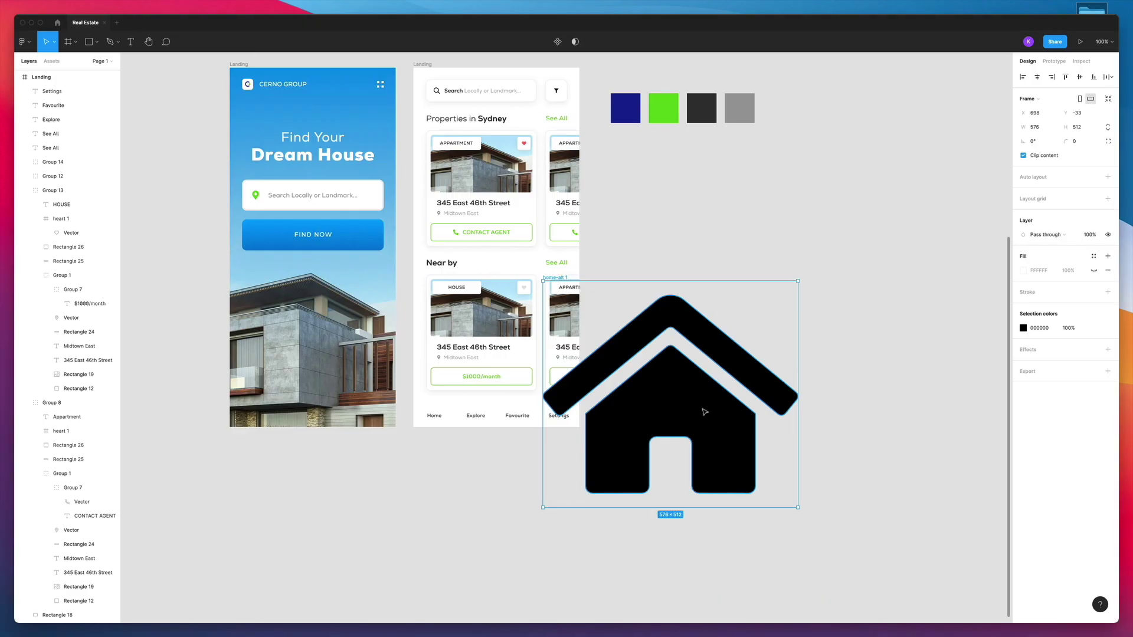
left_click_drag(617, 129, 433, 405)
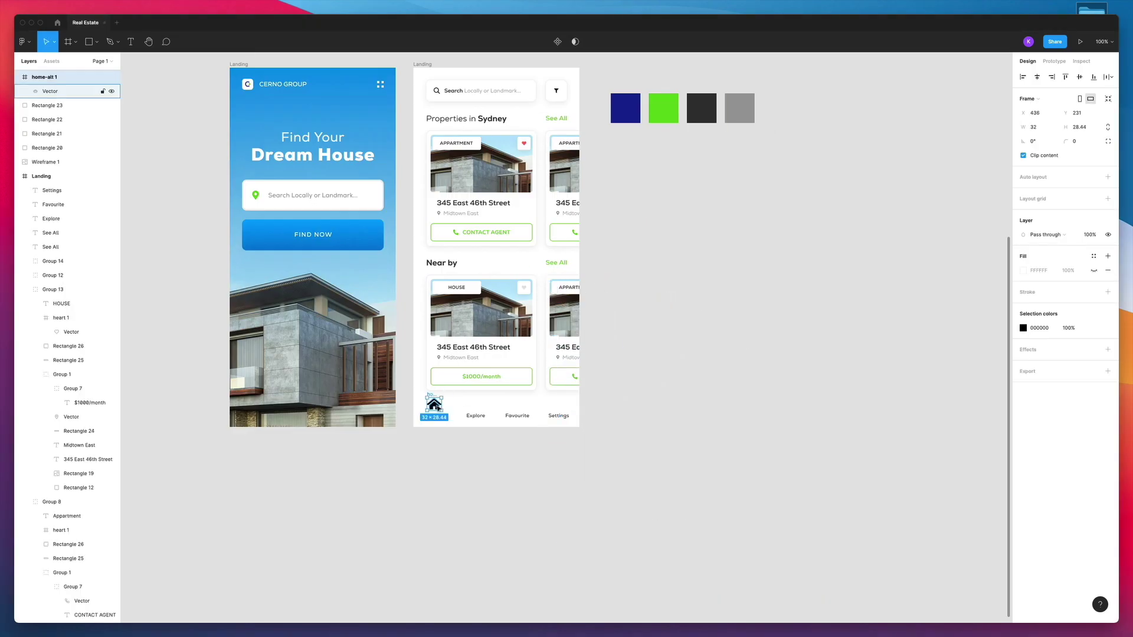
scroll(432, 405, "up", 5)
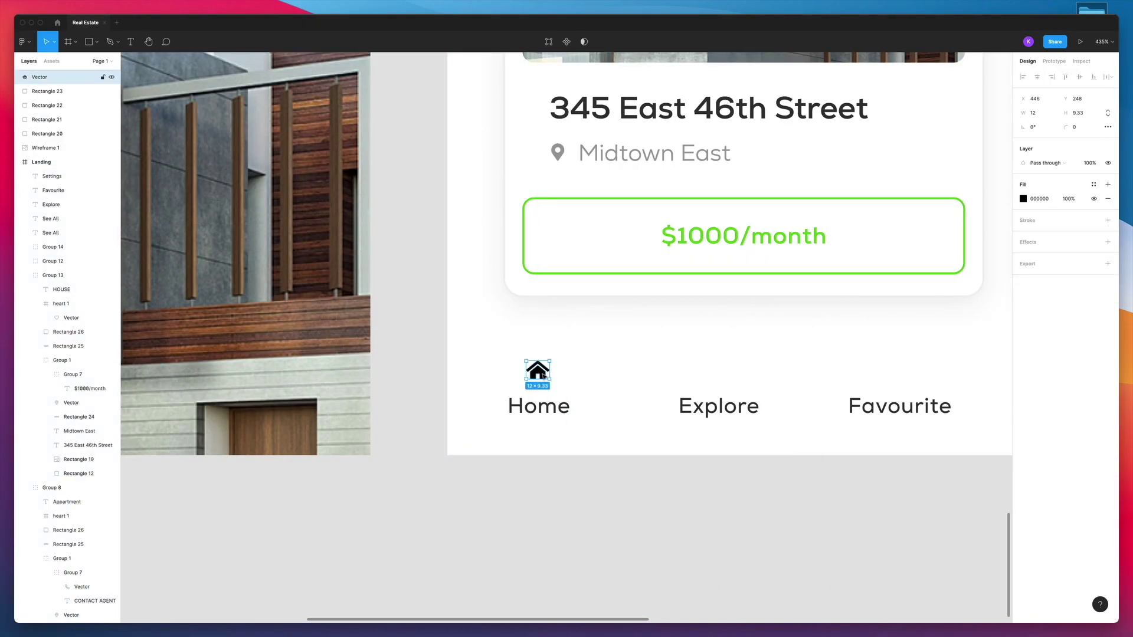
mouse_move(541, 373)
left_mouse_down()
mouse_move(728, 260)
mouse_move(539, 375)
left_mouse_up()
scroll(549, 379, "up", 5)
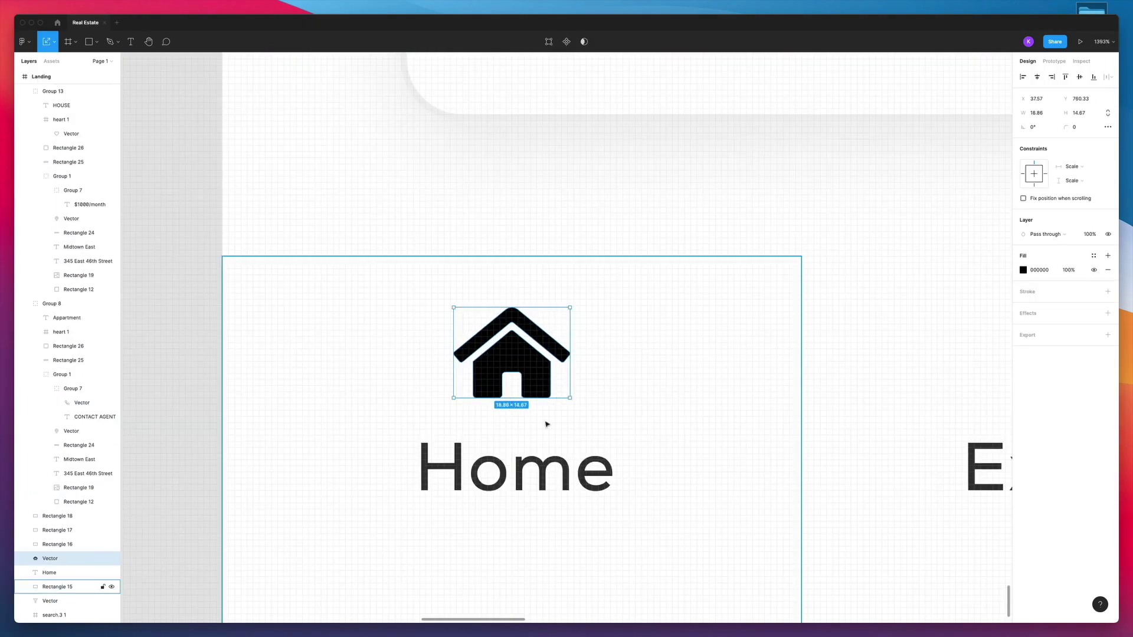
scroll(549, 425, "down", 6)
left_click(590, 483)
key("shift+0")
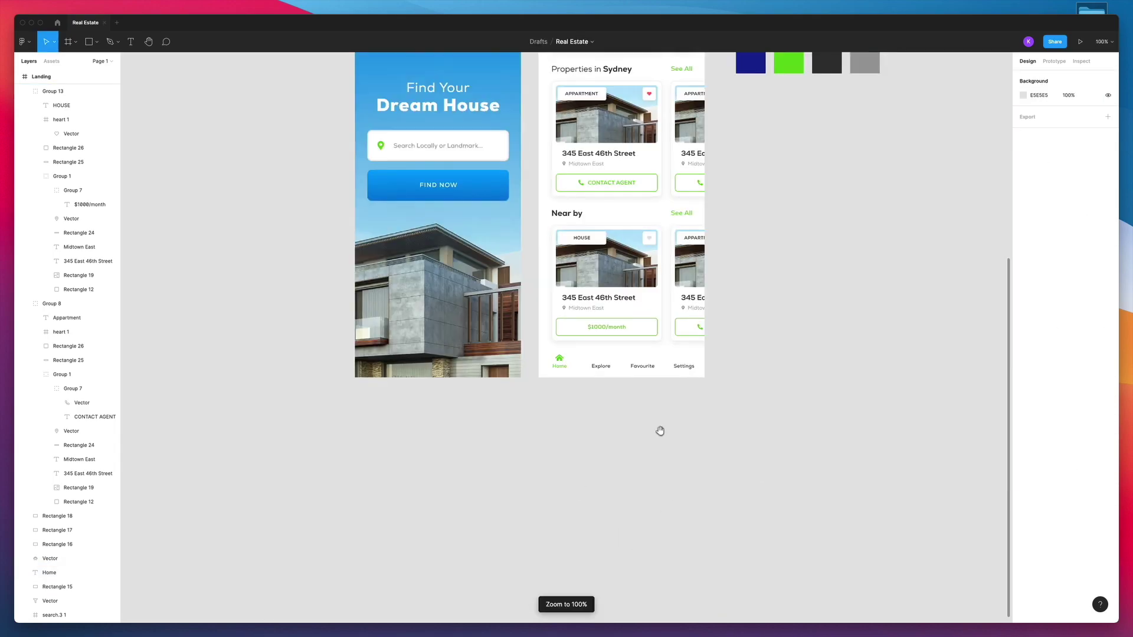
scroll(649, 448, "up", 3)
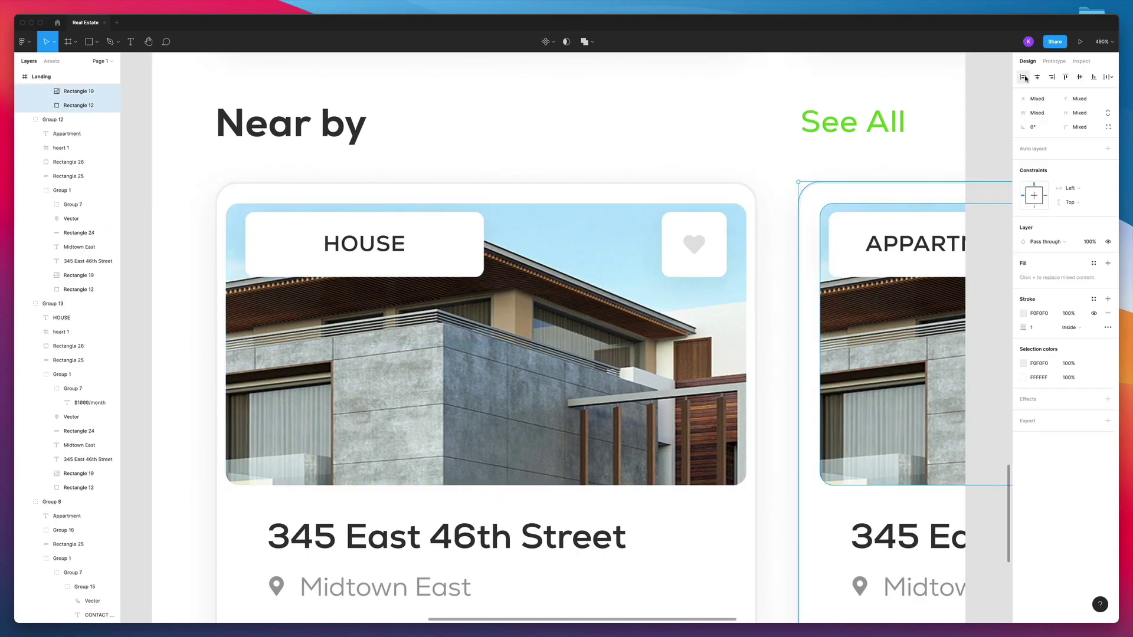
Nudge the HOUSE label up and left on the Near by card
left_click(354, 242)
left_click_drag(436, 251, 425, 233)
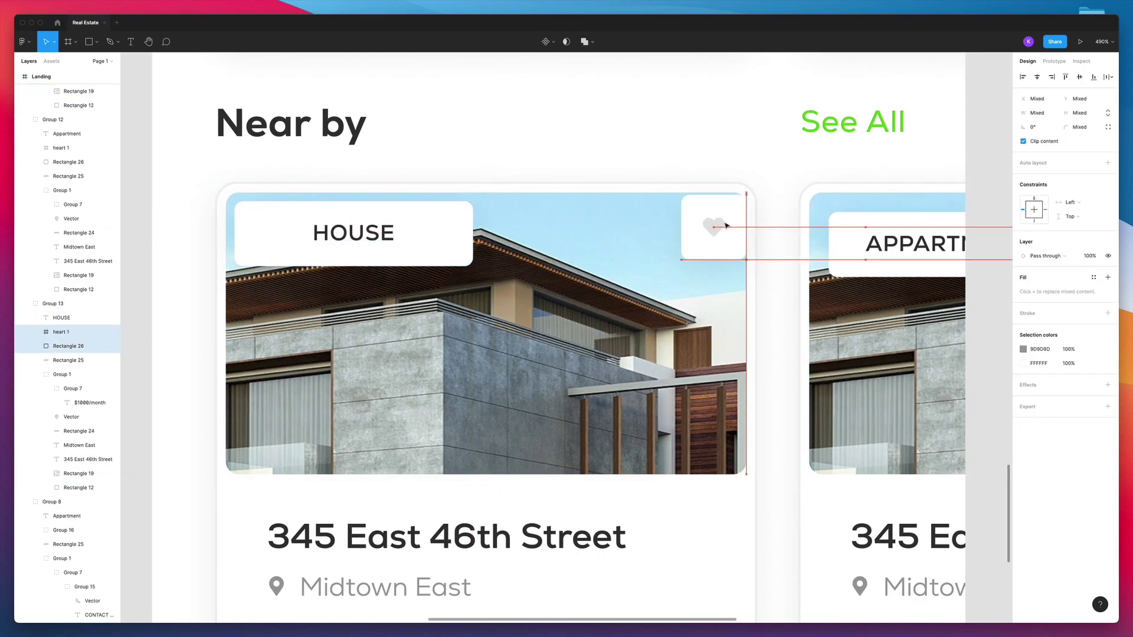
key("shift+0")
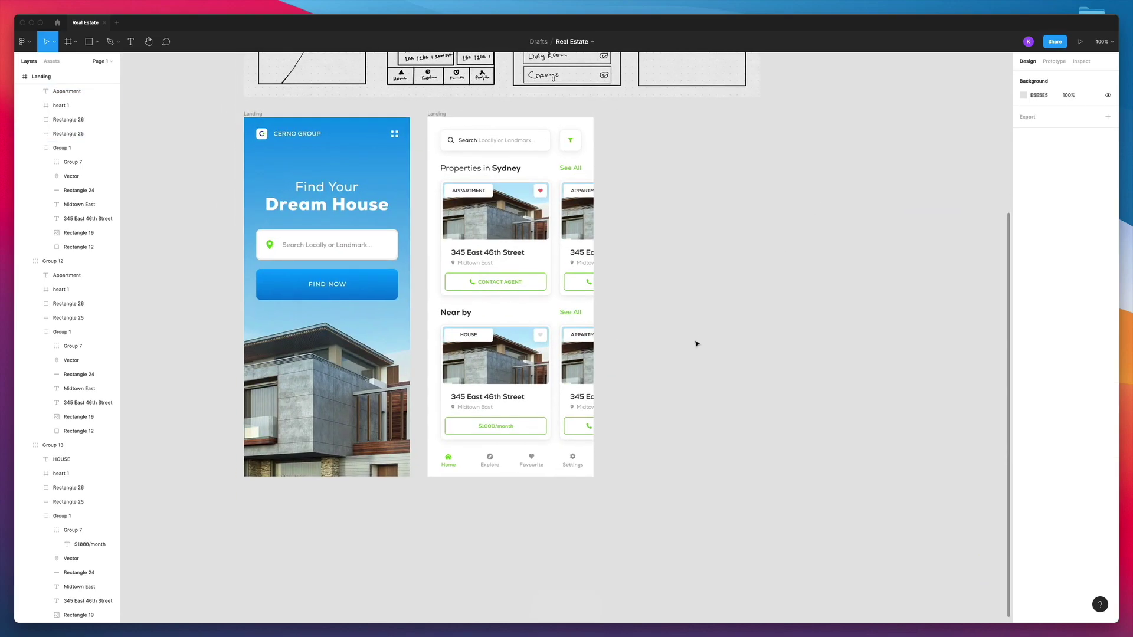
Rename the second frame to Home
type("Homeage")
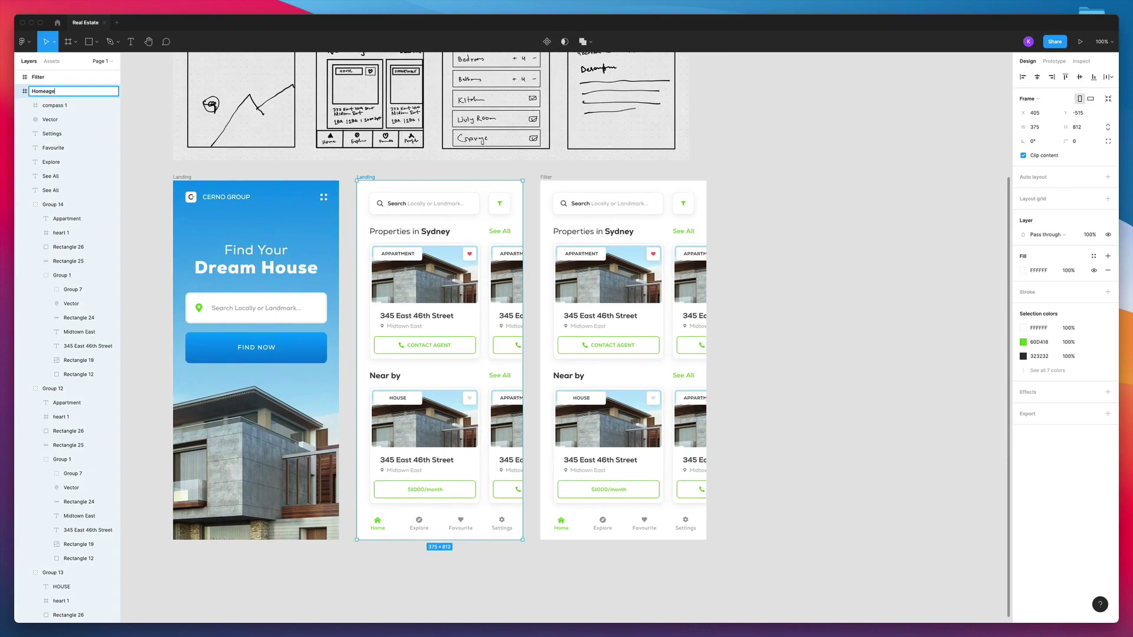
key("BackSpace")
key("BackSpace")
key("BackSpace")
key("Return")
scroll(590, 354, "up", 5)
scroll(590, 354, "down", 3)
Draw a dark semi-transparent overlay rectangle across the Filter screen
key("r")
left_click_drag(491, 245, 656, 595)
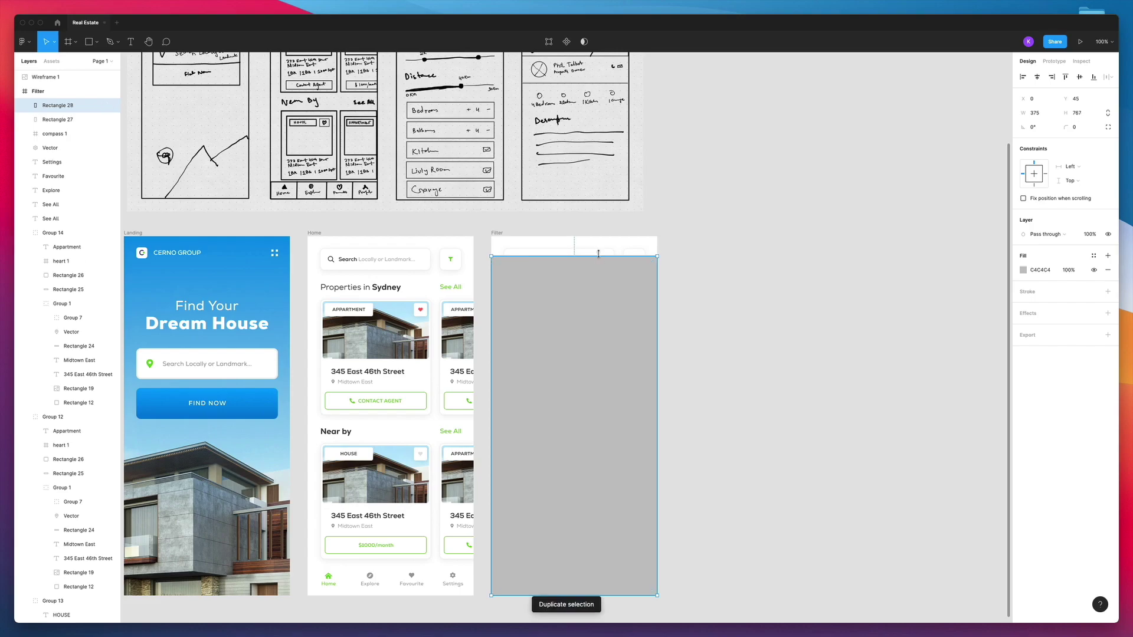
key("5")
scroll(725, 248, "up", 2)
scroll(581, 312, "up", 3)
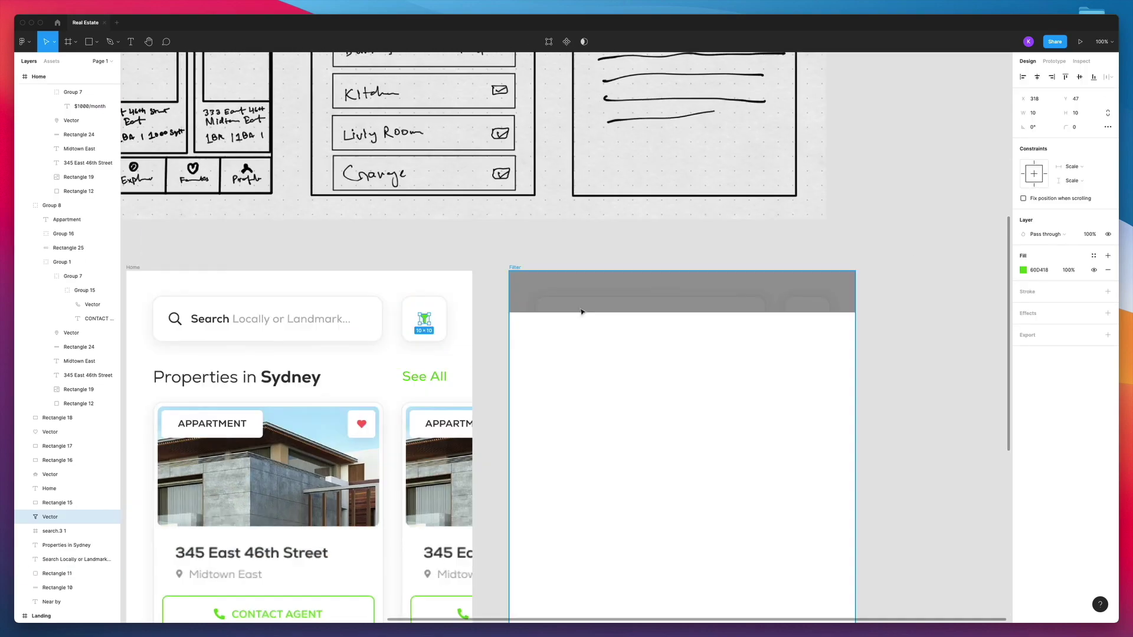
Add a white close button with an X built from two crossed, grouped bars
key("ctrl+v")
type("X")
key("shift+0")
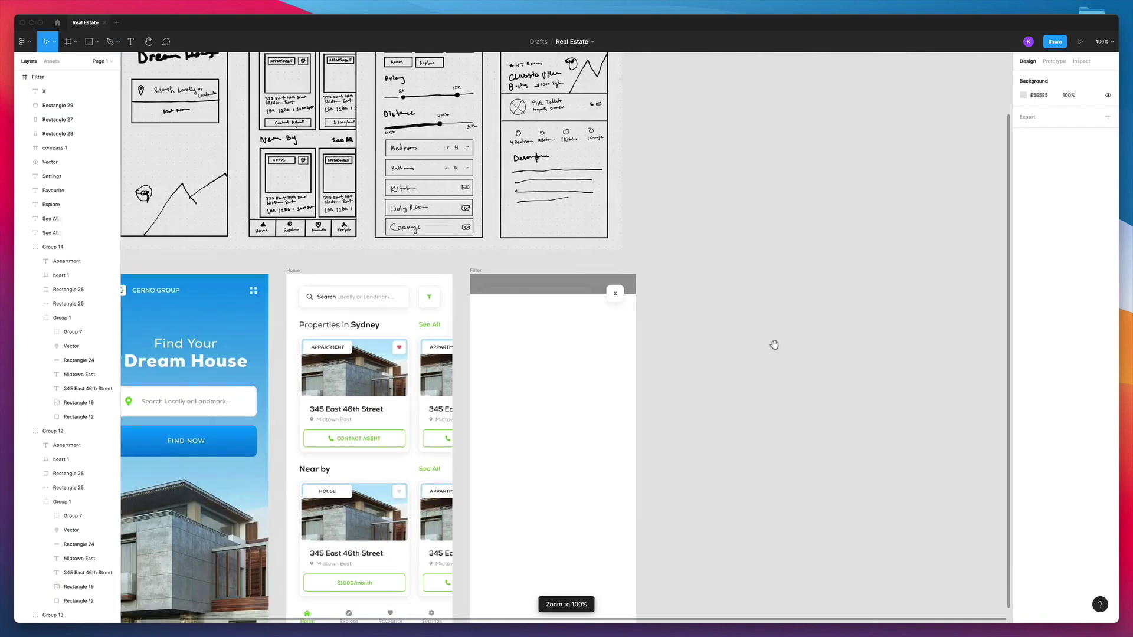
scroll(608, 289, "up", 10)
key("r")
left_click_drag(699, 314, 720, 385)
key("ctrl+d")
key("shift+h")
key("ctrl+g")
key("shift+0")
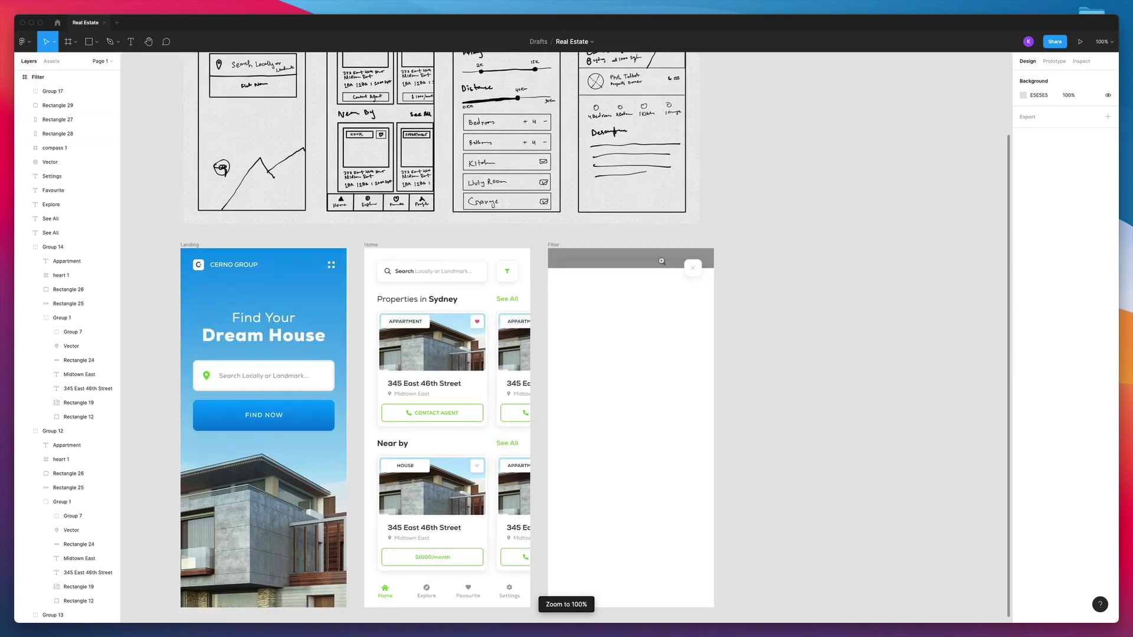
Draw a 48×48 square swatch, duplicate it, and deselect the Filter heading
key("r")
left_click_drag(630, 170, 652, 191)
key("ctrl+d")
key("shift+0")
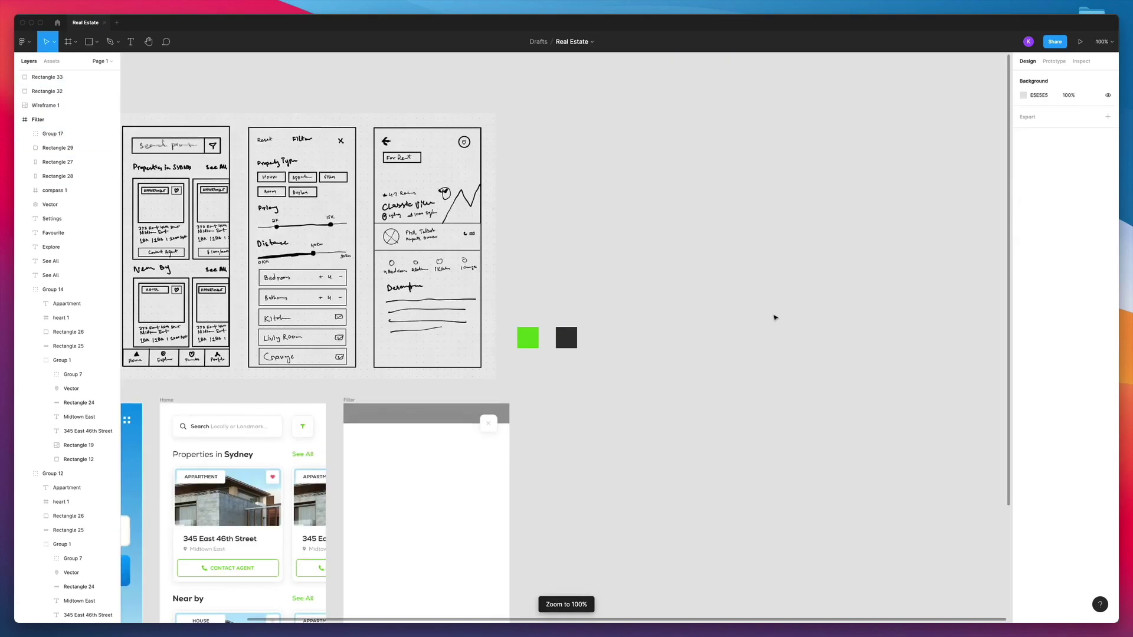
key("ctrl+d")
scroll(773, 317, "up", 3)
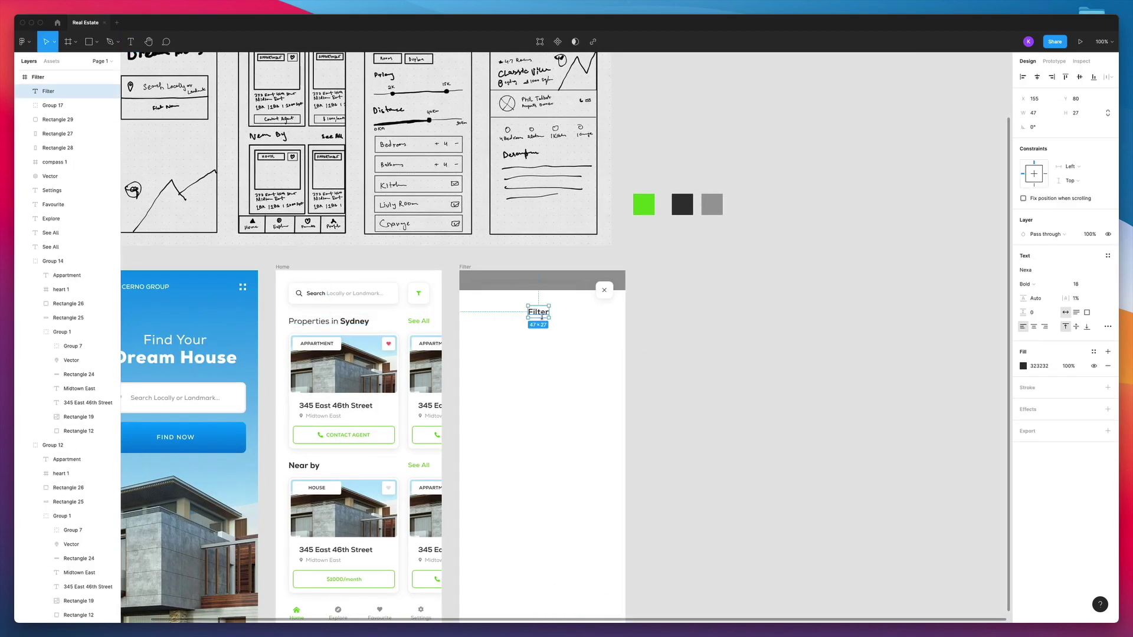
left_click(744, 353)
scroll(744, 353, "up", 1)
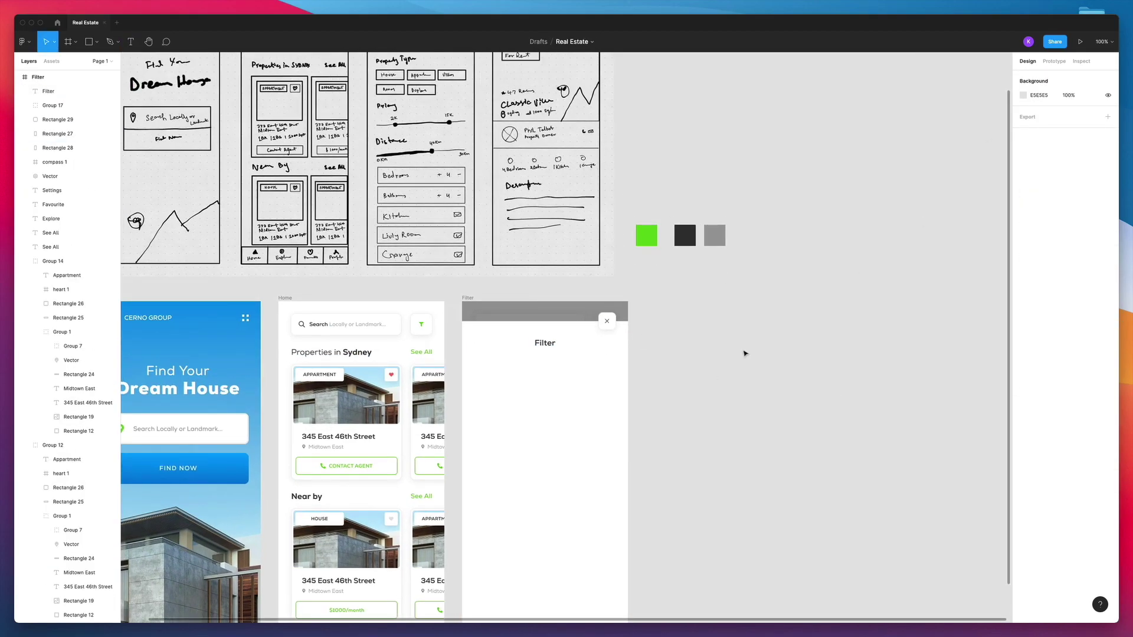
scroll(687, 312, "down", 2)
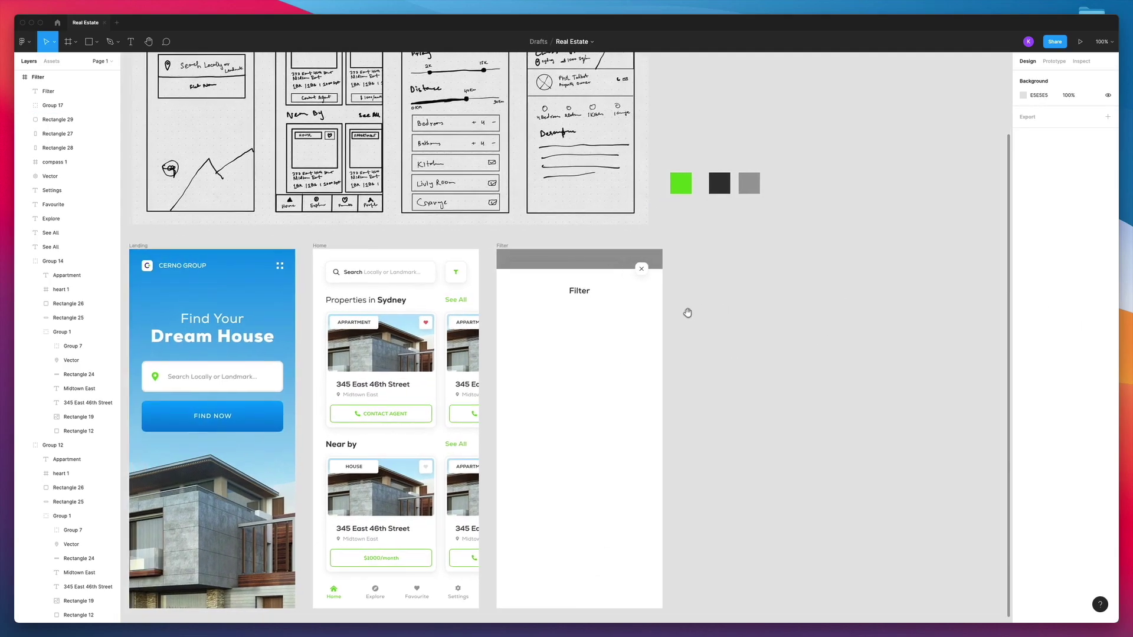
scroll(688, 313, "up", 5)
Place a Filter text copy at the left and delete the white square behind the close X
left_click_drag(589, 302, 437, 305)
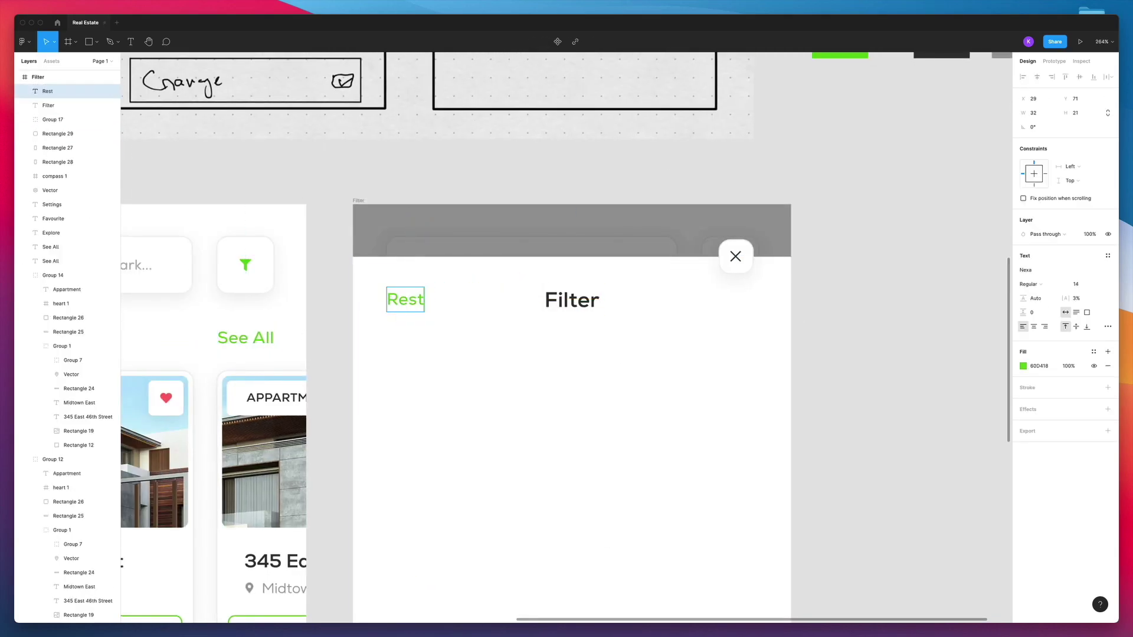
type("e")
left_click(750, 249)
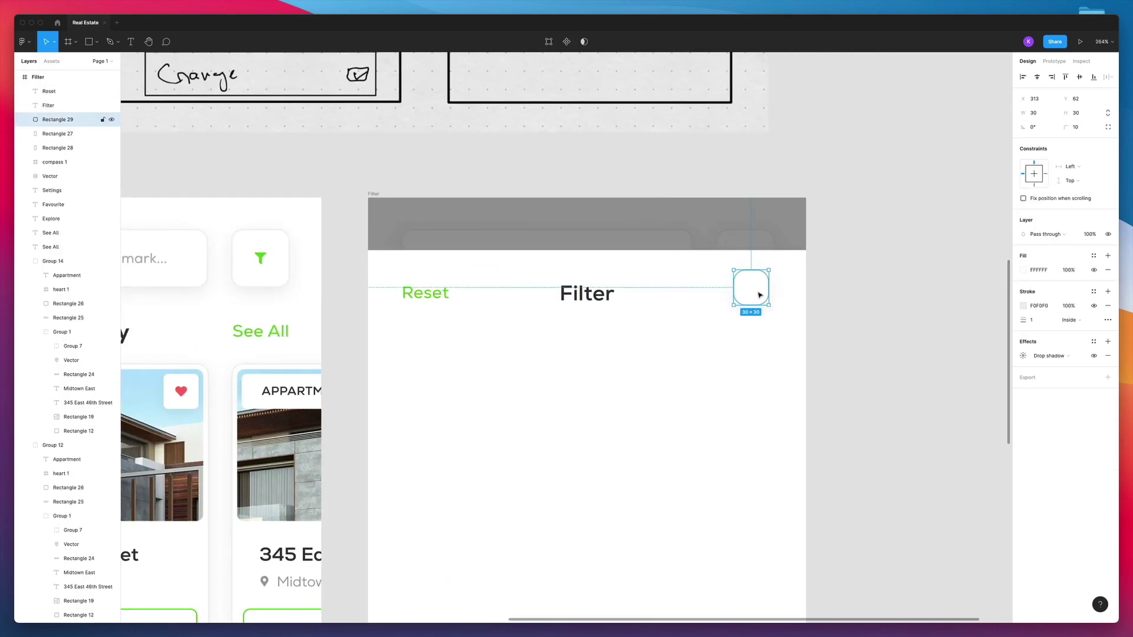
key("Delete")
key("shift+1")
scroll(804, 357, "up", 5)
key("shift+0")
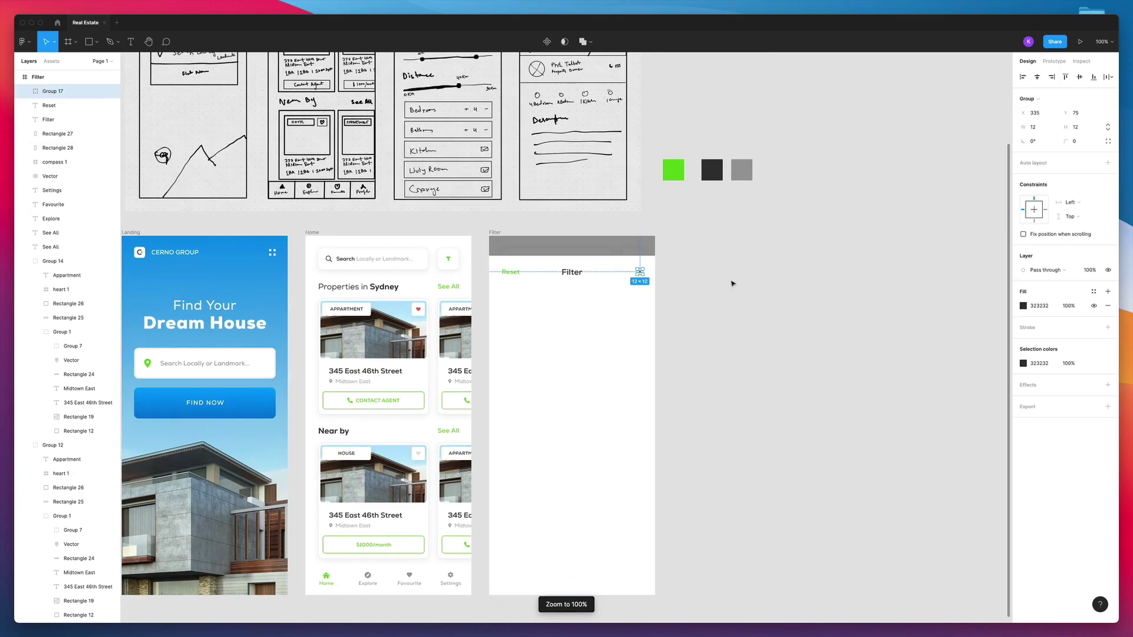
Copy the Filter text below the header and edit it into a Property Type heading
left_click_drag(597, 314, 549, 351)
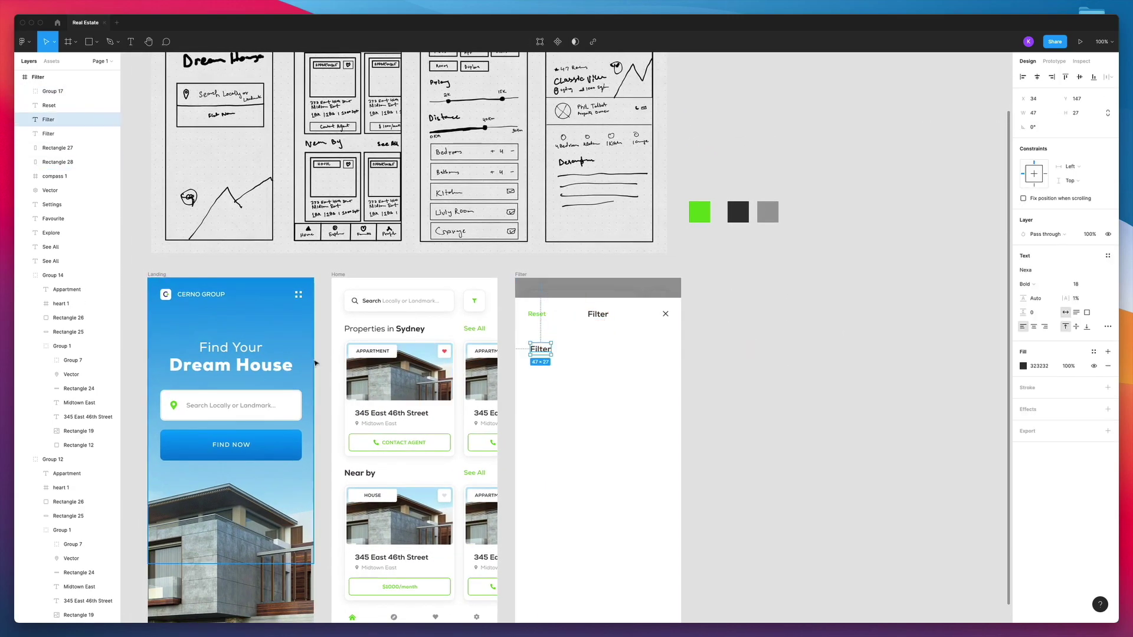
scroll(314, 363, "down", 1)
key("5")
left_click(775, 311)
scroll(578, 362, "up", 5)
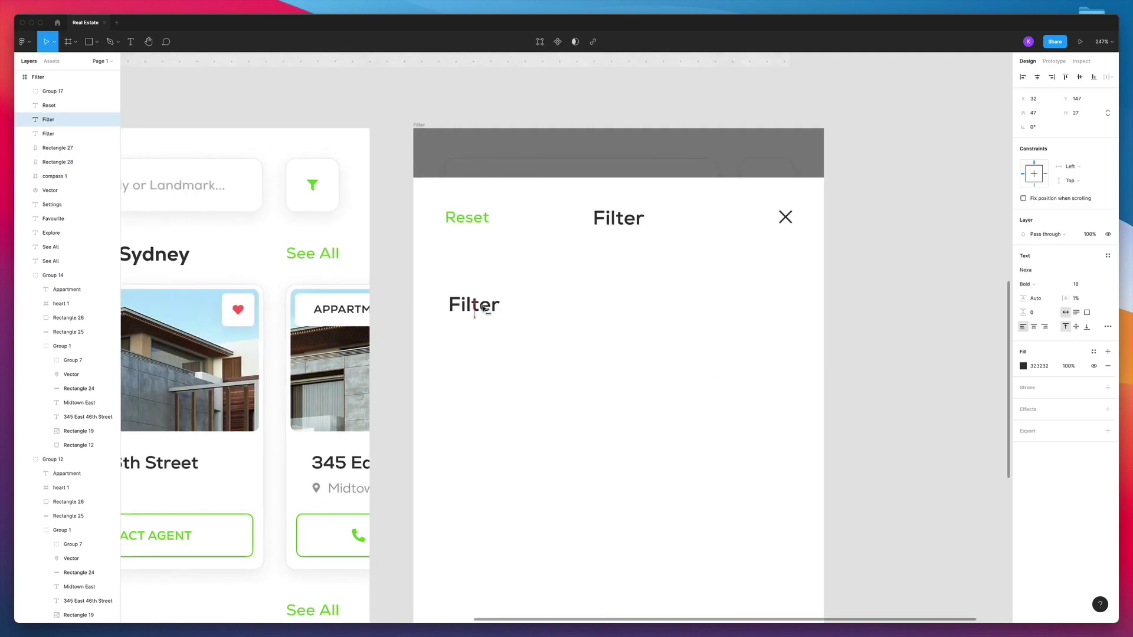
left_click(474, 306)
type("y Type")
key("Escape")
key("Escape")
key("shift+0")
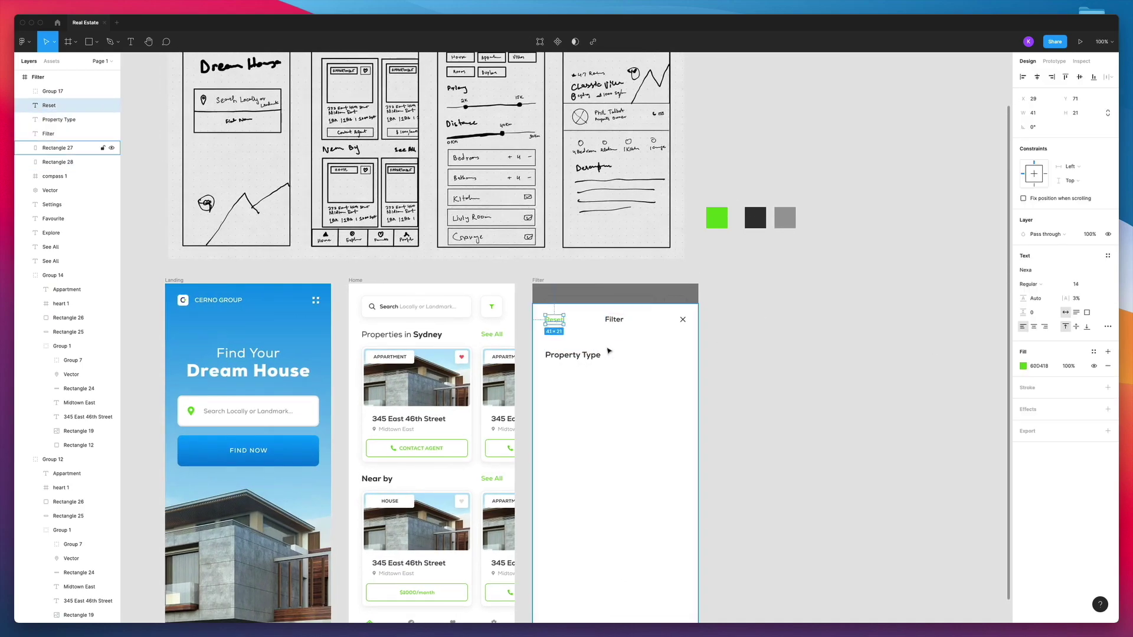
scroll(608, 351, "up", 5)
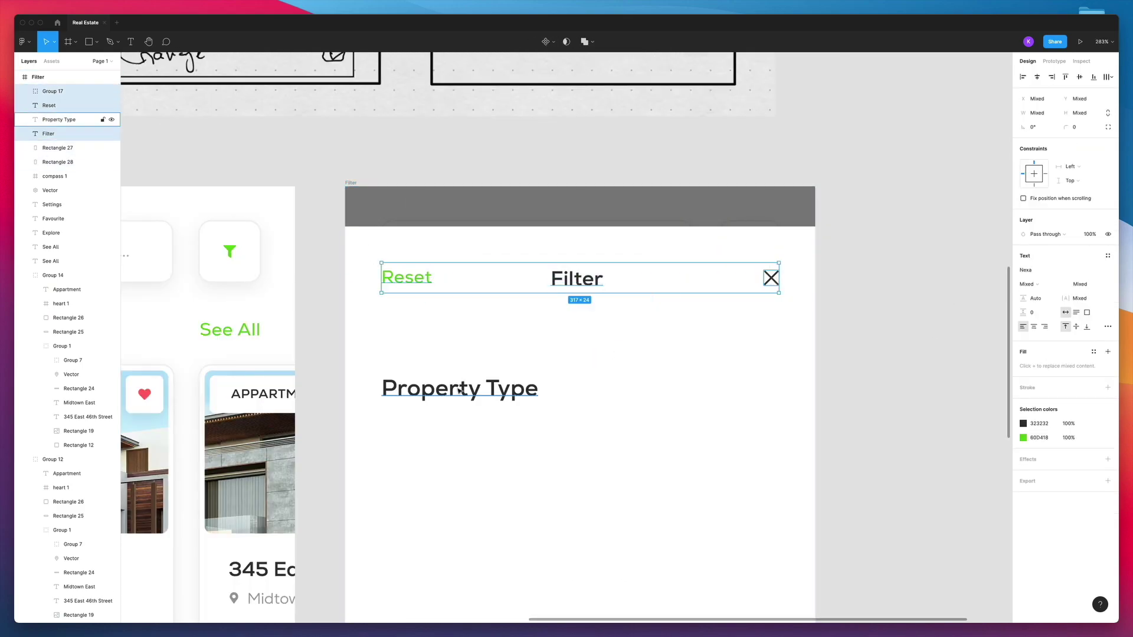
Group then ungroup the header layers, and draw a box under Property Type
key("ctrl+g")
scroll(868, 223, "down", 5)
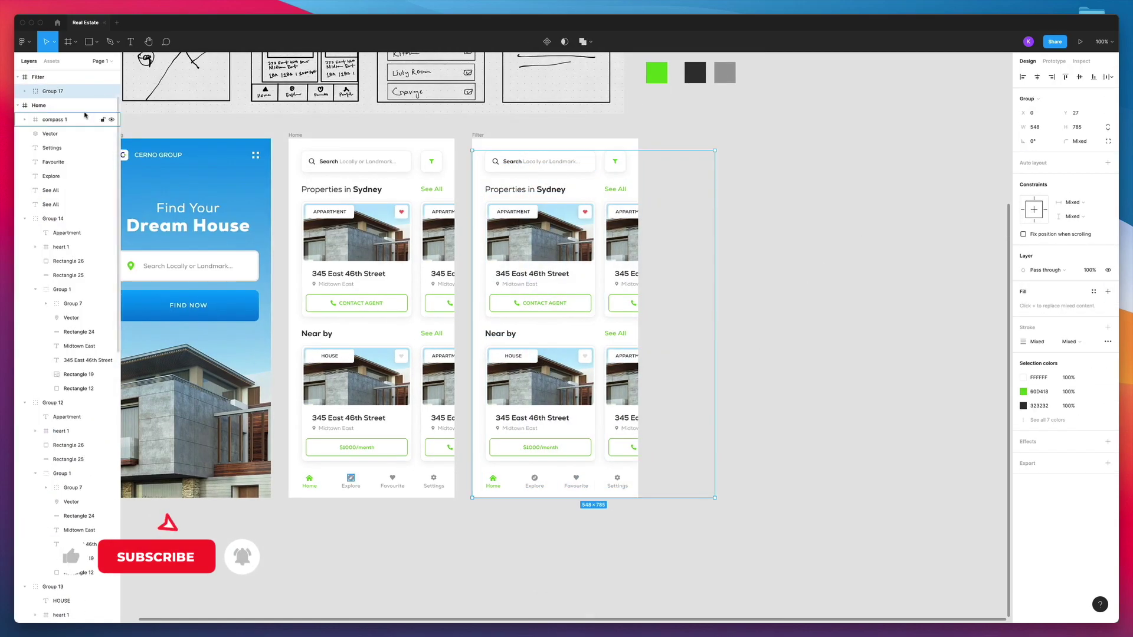
scroll(728, 250, "up", 5)
key("ctrl+z")
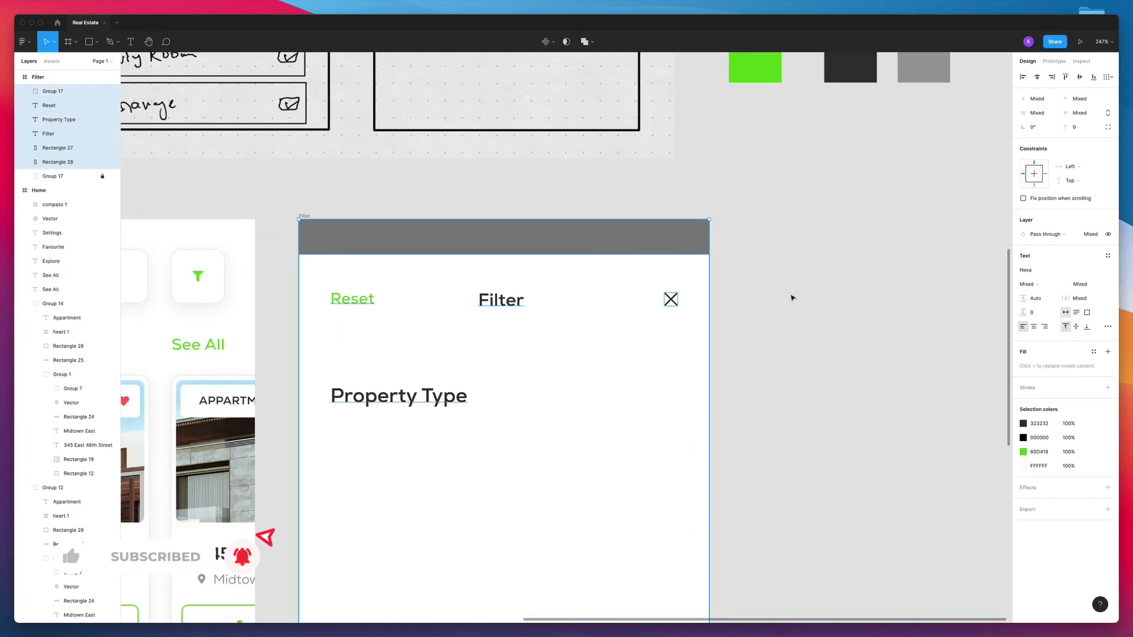
key("r")
left_click_drag(341, 430, 517, 481)
key("shift+0")
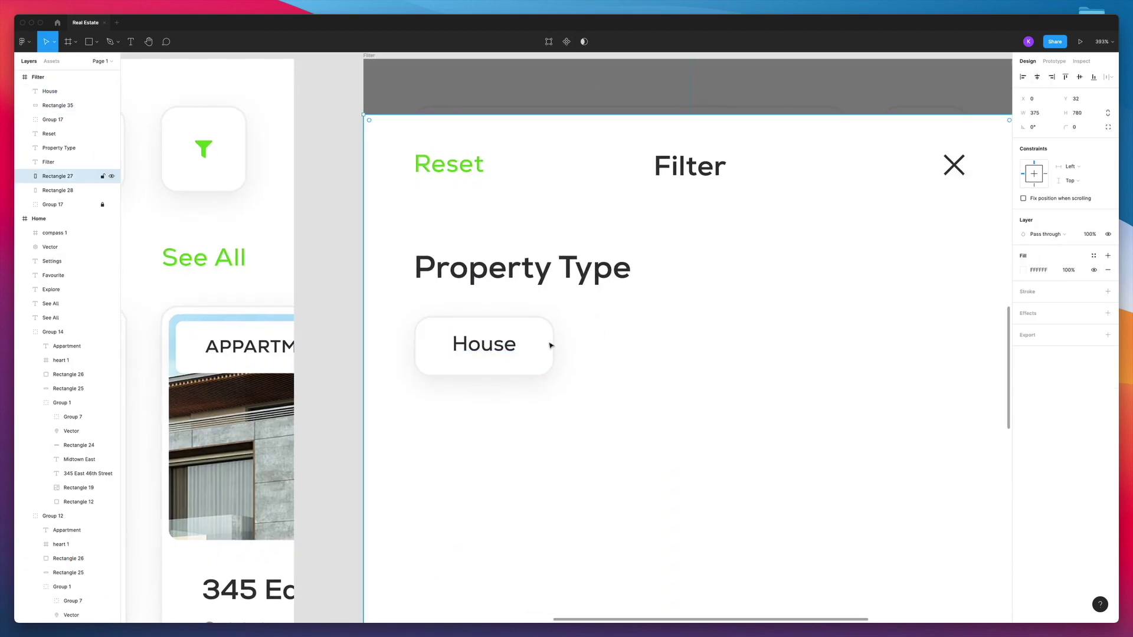
Duplicate the House option into more chips and copy rows down below Distance
left_click(483, 345, "shift")
type("Room")
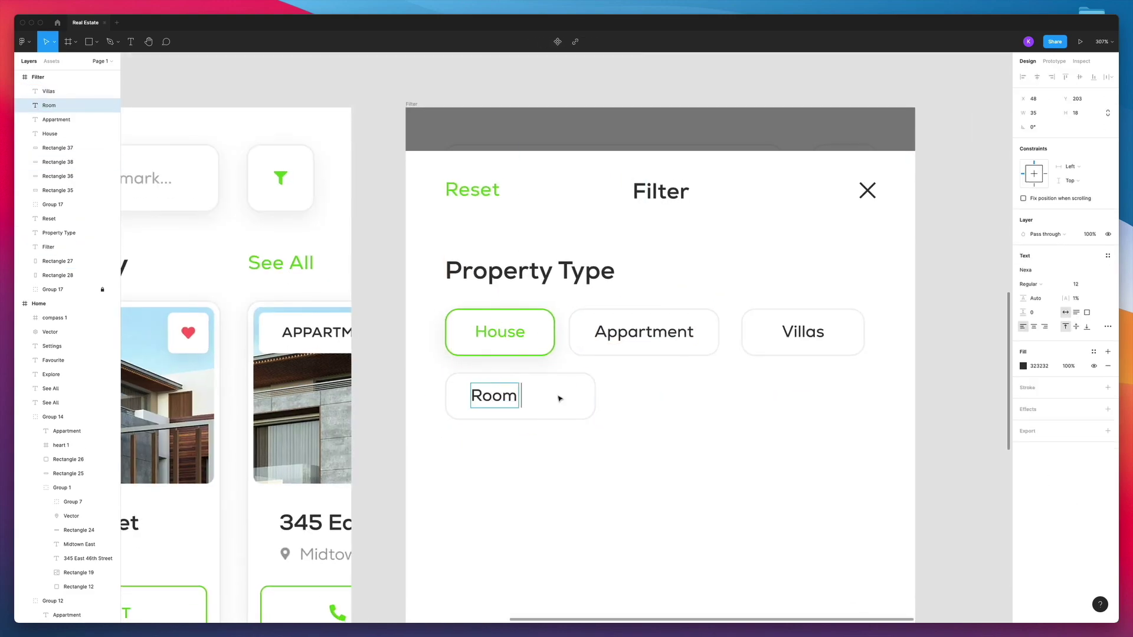
left_click_drag(522, 390, 647, 390)
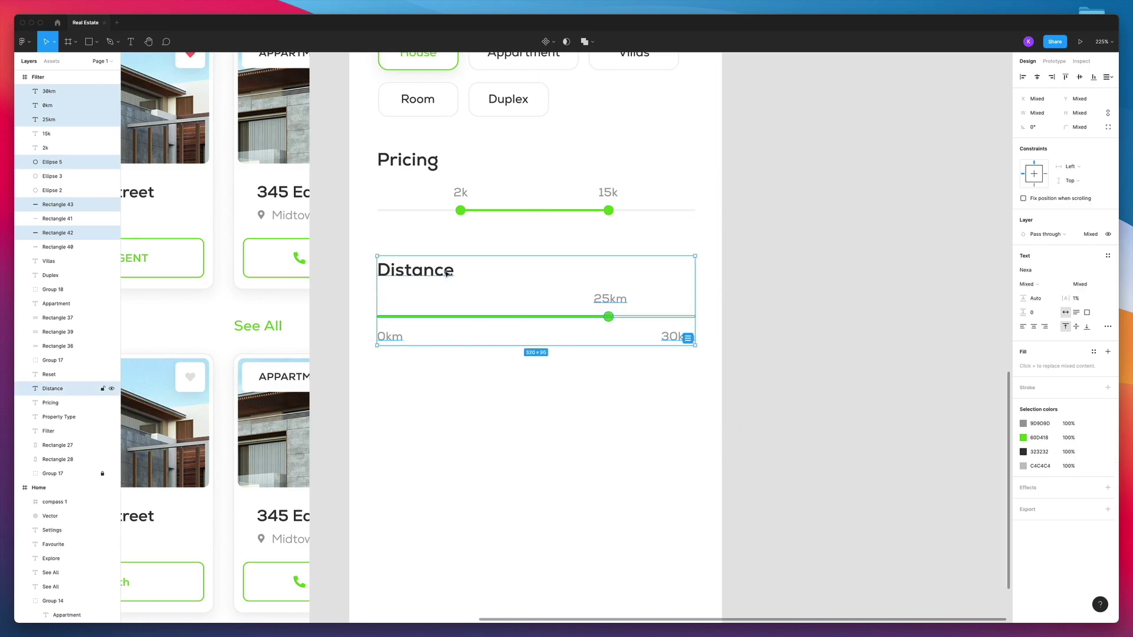
key("shift+0")
left_click_drag(502, 290, 508, 399)
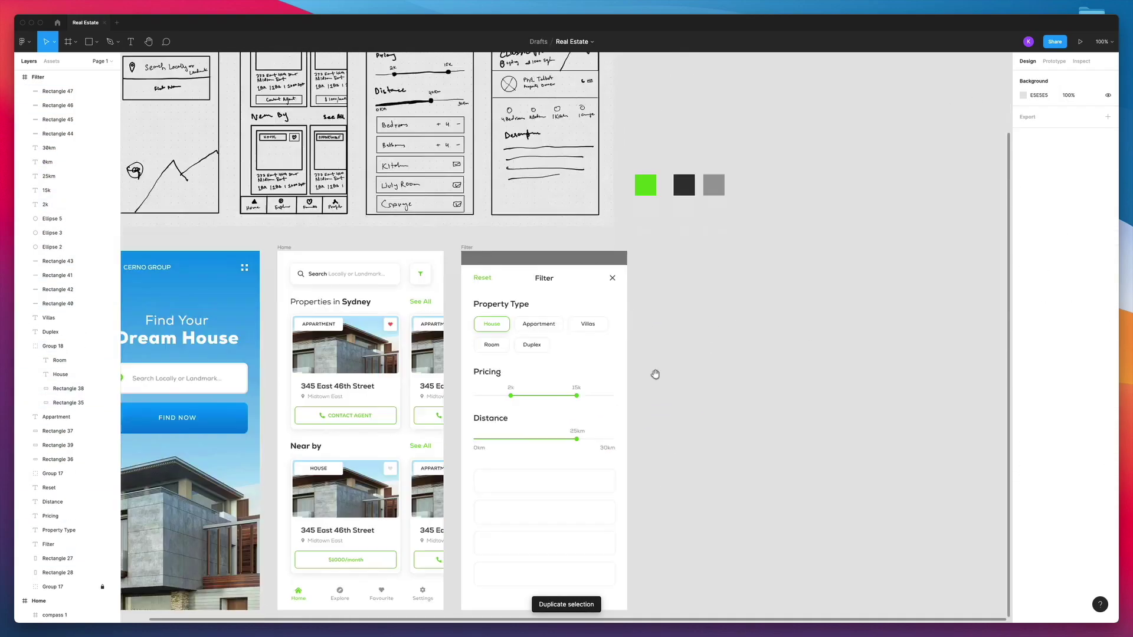
Add more rows and label them Bedroom, Bathroom through Garage, fixing the Garage spelling
key("ctrl+d")
key("ctrl+d")
key("ctrl+d")
scroll(706, 406, "up", 5)
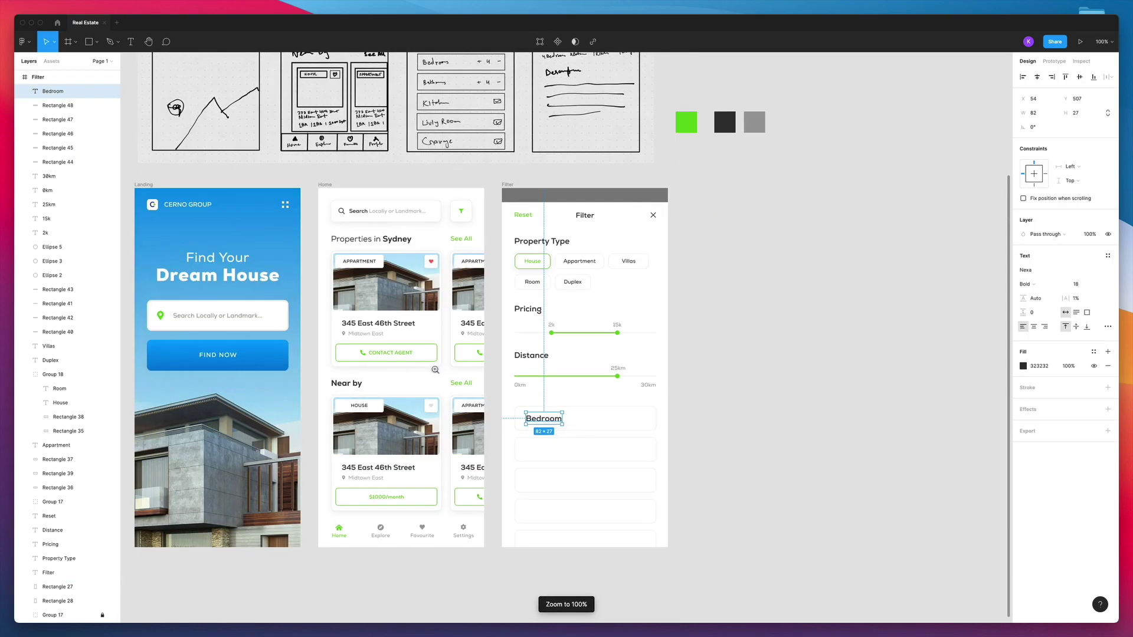
type("Bathroom")
key("Escape")
mouse_move(459, 305)
left_mouse_down()
mouse_move(459, 397)
mouse_move(488, 491)
left_mouse_up()
type("e")
key("Escape")
key("shift+1")
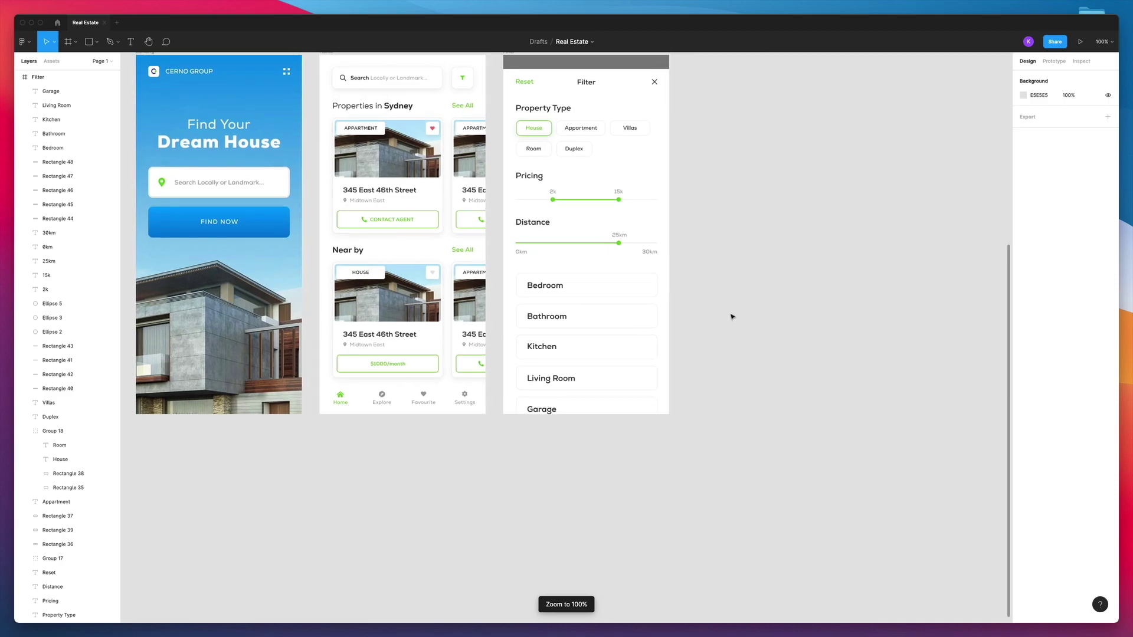
scroll(715, 327, "up", 3)
scroll(671, 246, "down", 3)
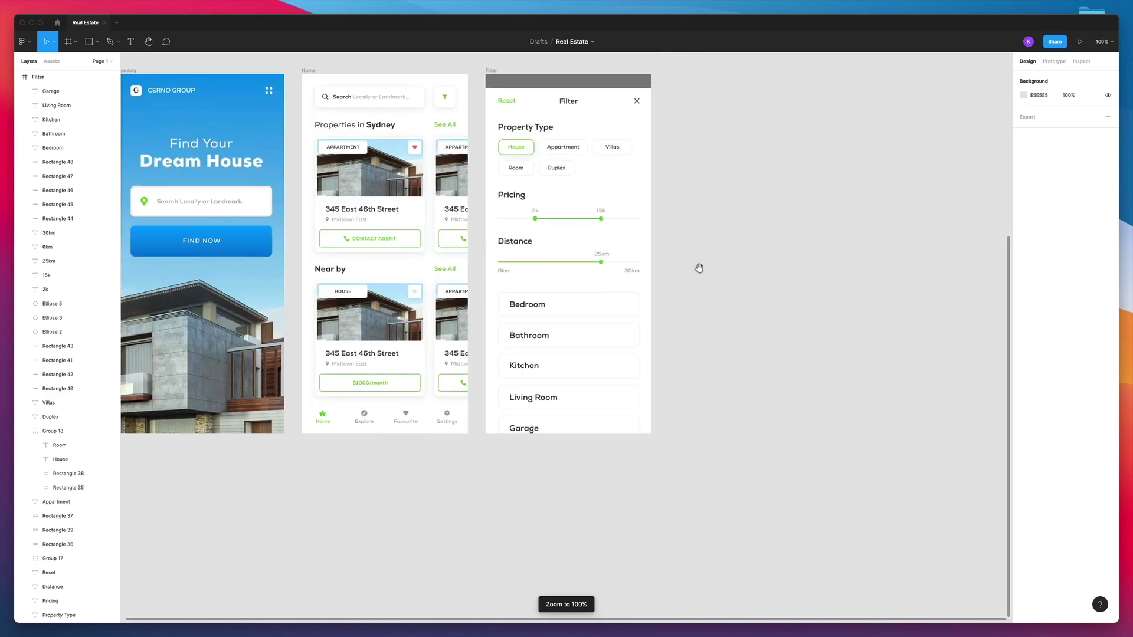
Build the minus, number and plus counter in the Bedroom row
left_click(599, 307)
scroll(599, 343, "up", 5)
key("o")
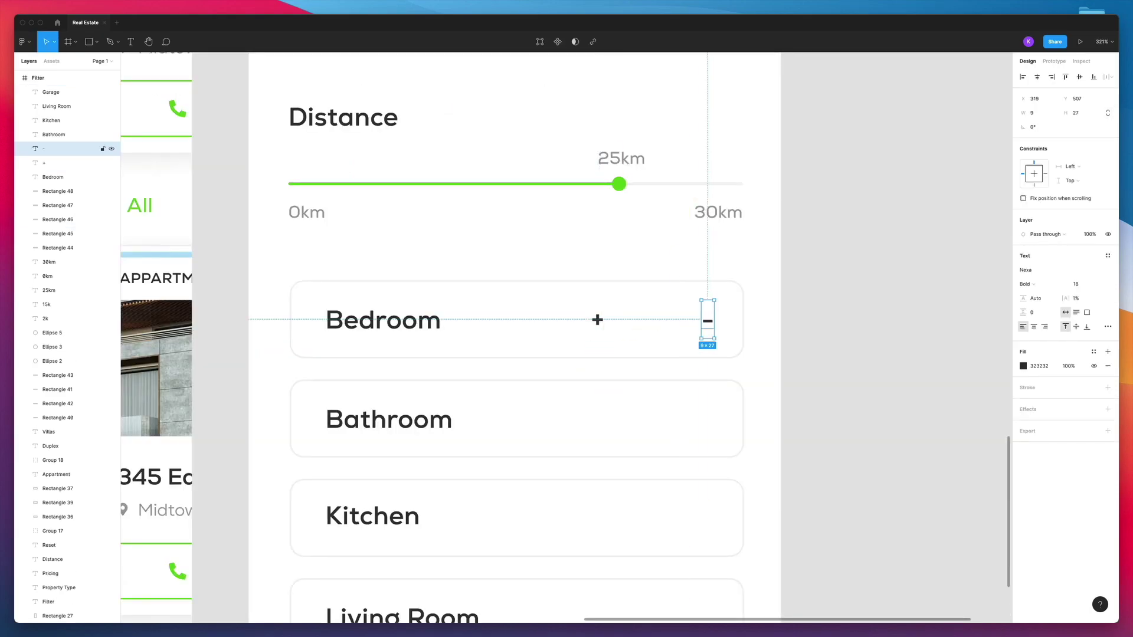
scroll(670, 263, "down", 5)
scroll(617, 397, "up", 5)
scroll(684, 412, "up", 3)
key("Escape")
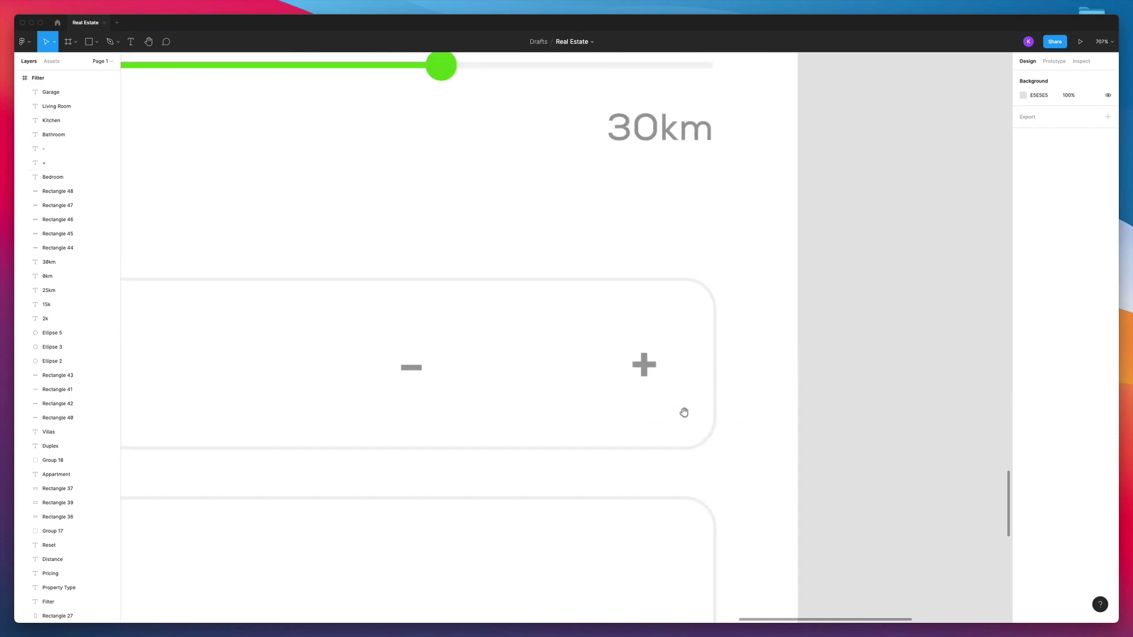
scroll(654, 346, "down", 5)
scroll(655, 346, "up", 5)
Copy the counter into the Bathroom row and set the counts to 4 and 2
left_click_drag(643, 279, 641, 360)
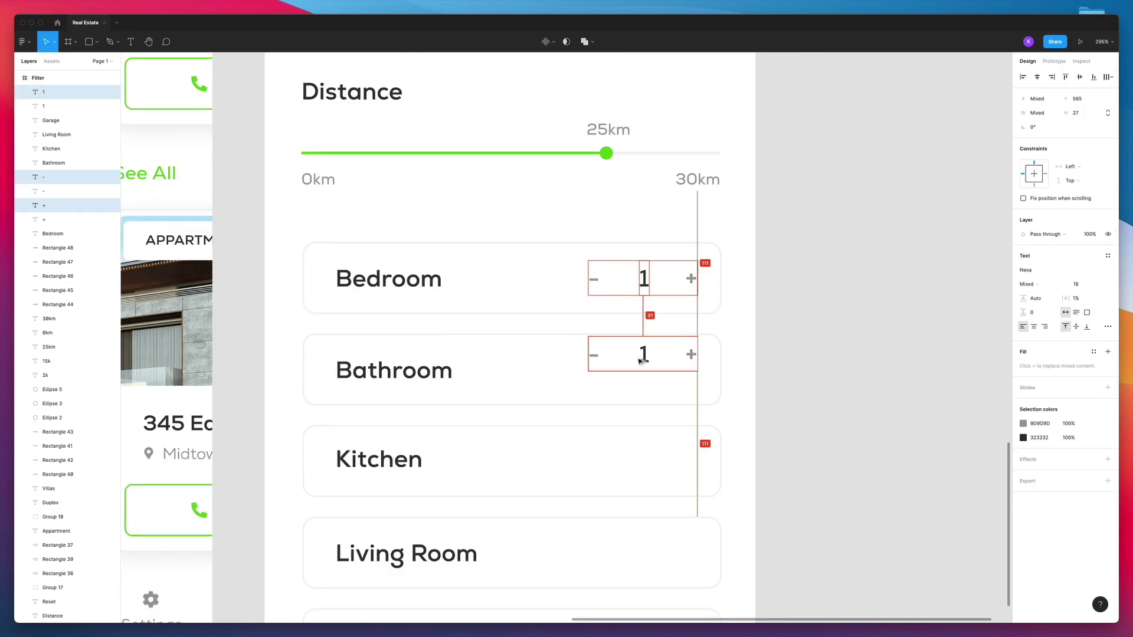
scroll(642, 361, "down", 5)
scroll(586, 376, "up", 5)
double_click(583, 376)
scroll(334, 207, "up", 2)
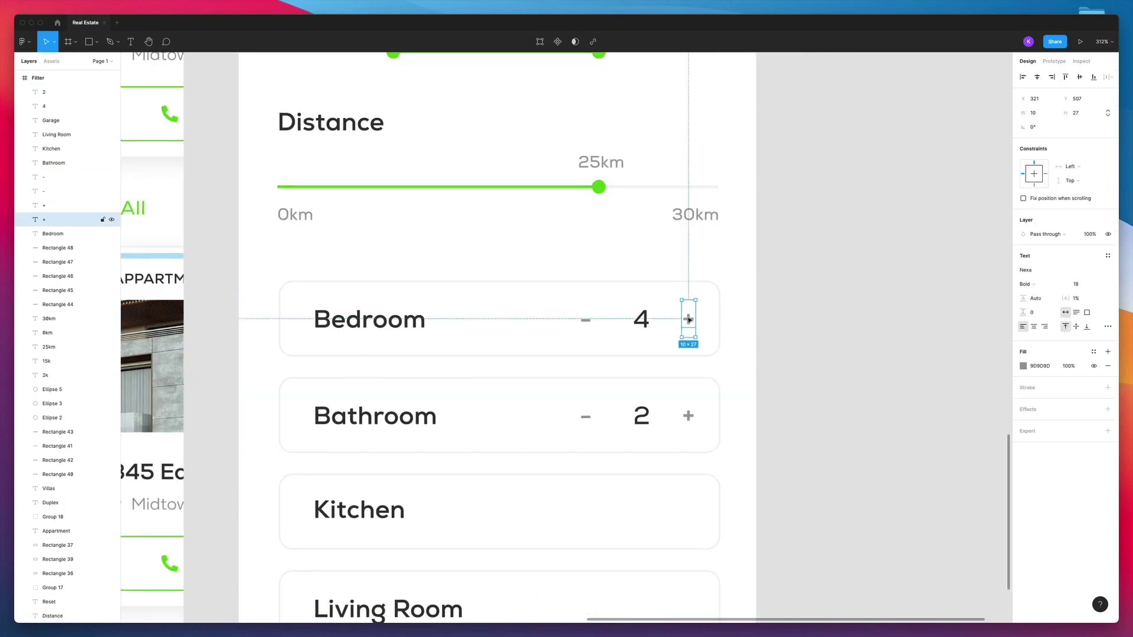
left_click_drag(732, 295, 566, 449)
scroll(718, 356, "down", 5)
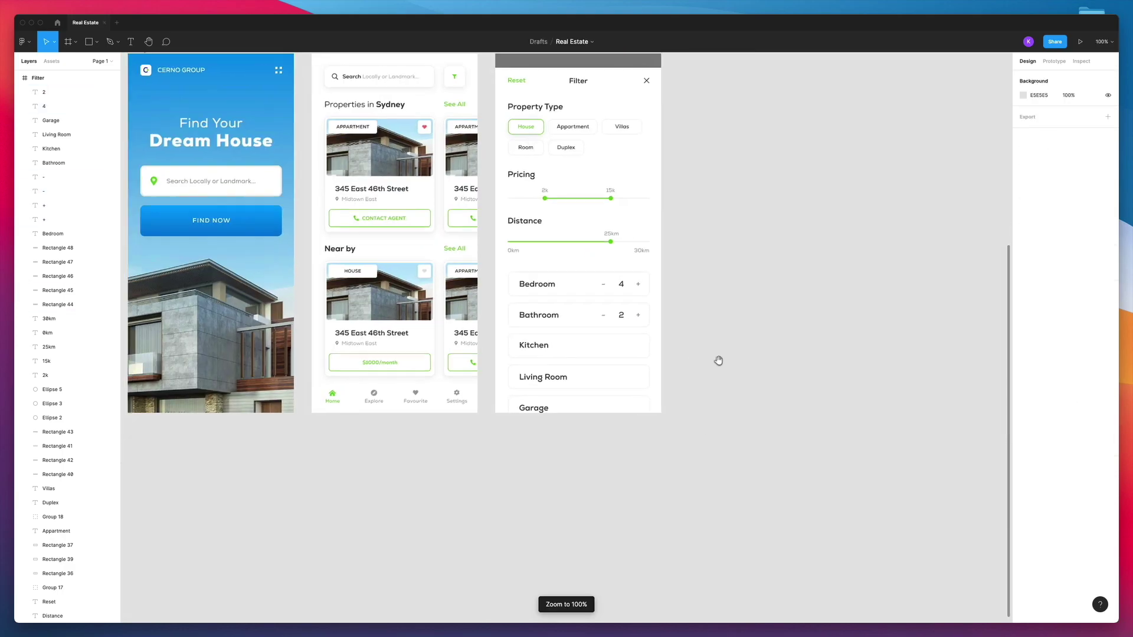
scroll(627, 346, "up", 7)
left_click(627, 347)
Add green check icons from IconJar to the Kitchen and Living Room rows
key("r")
scroll(673, 391, "down", 5)
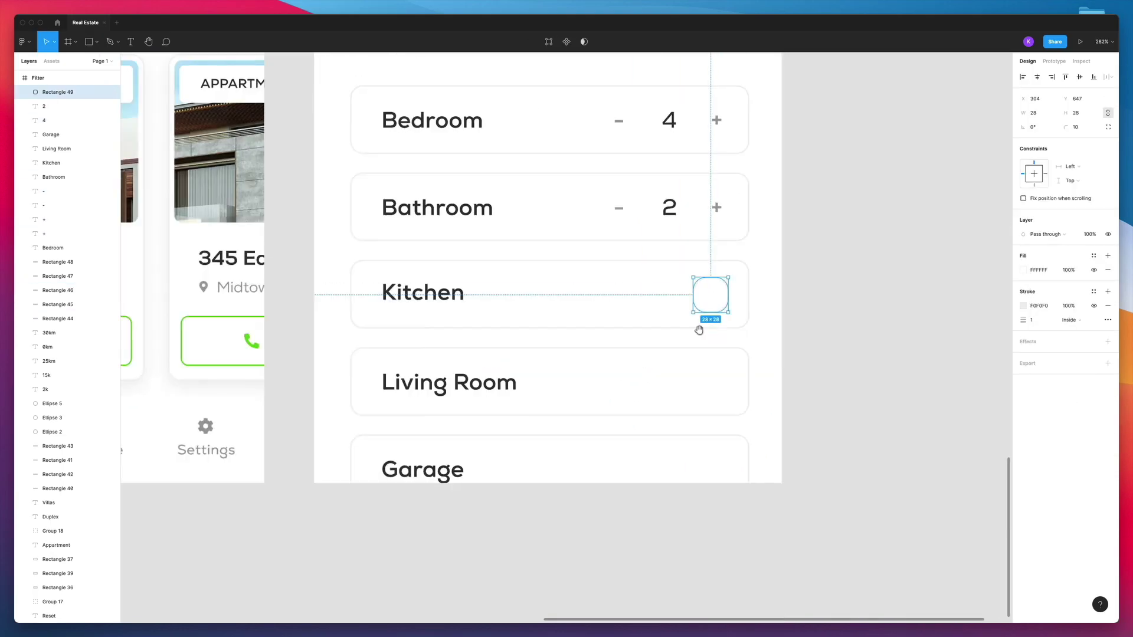
scroll(729, 354, "down", 5)
key("super+space")
key("Return")
type("check")
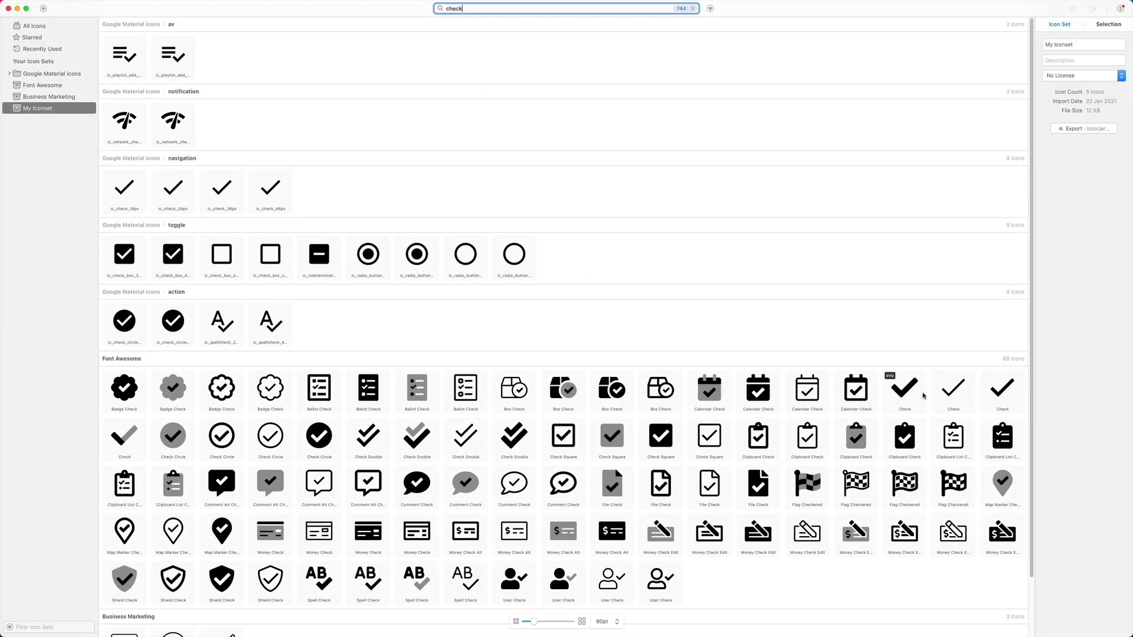
left_click_drag(122, 184, 404, 366)
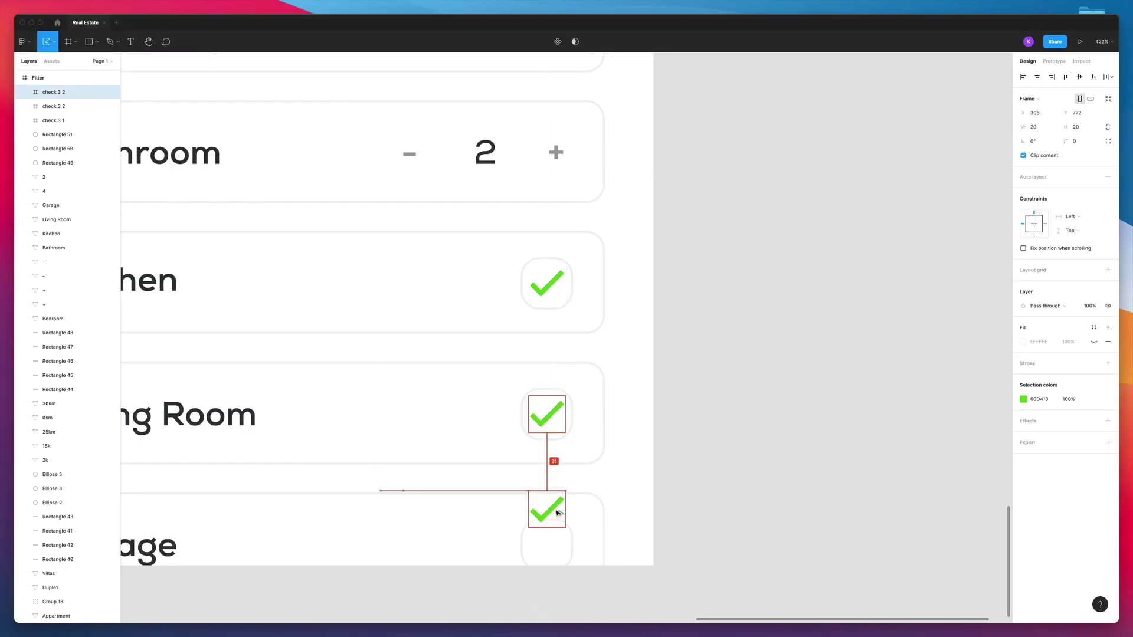
key("shift+0")
Copy the Filter screen into a new frame to its right
left_click_drag(736, 337, 803, 382)
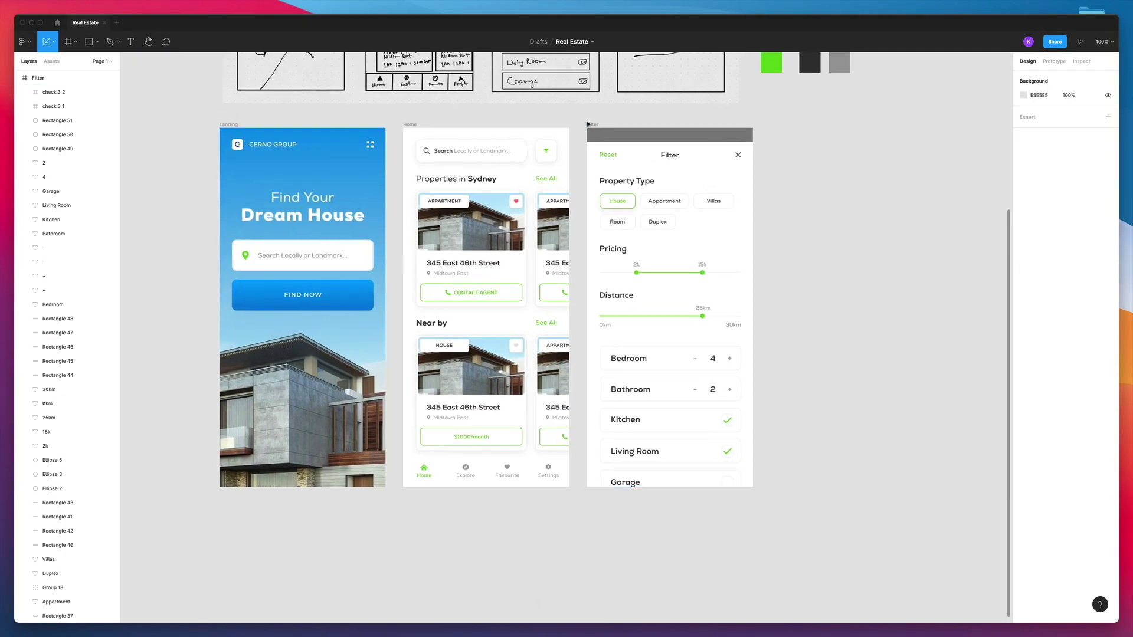
key("ctrl+d")
key("shift+2")
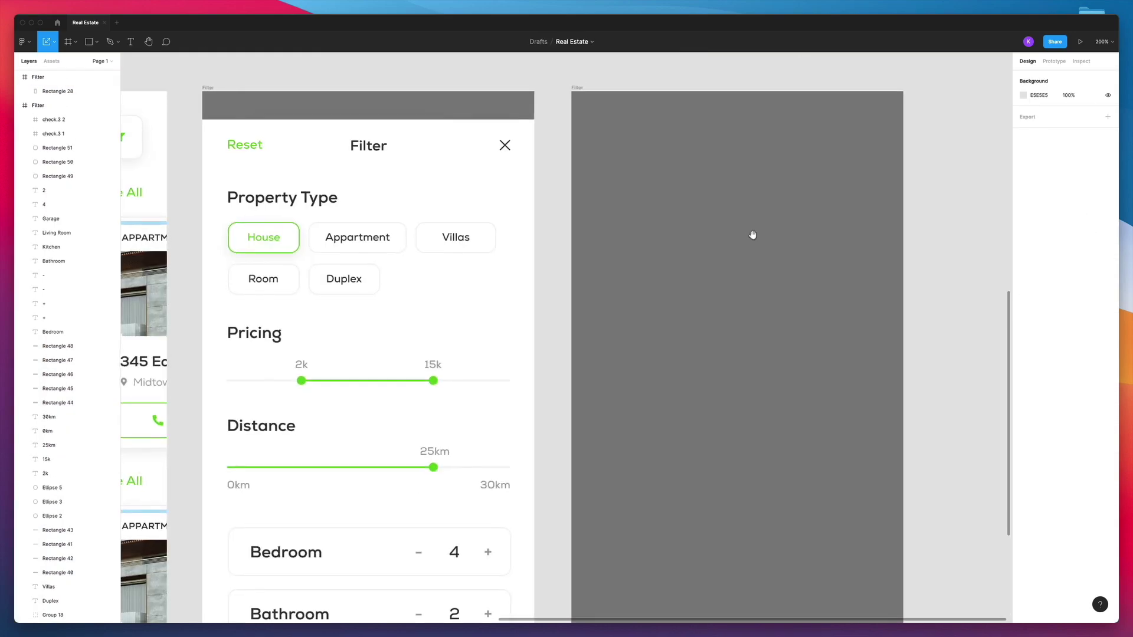
key("shift+0")
Rename the copied frame to Property Detail
key("shift+r")
key("ctrl+r")
key("Escape")
scroll(616, 323, "right", 5)
scroll(615, 323, "down", 2)
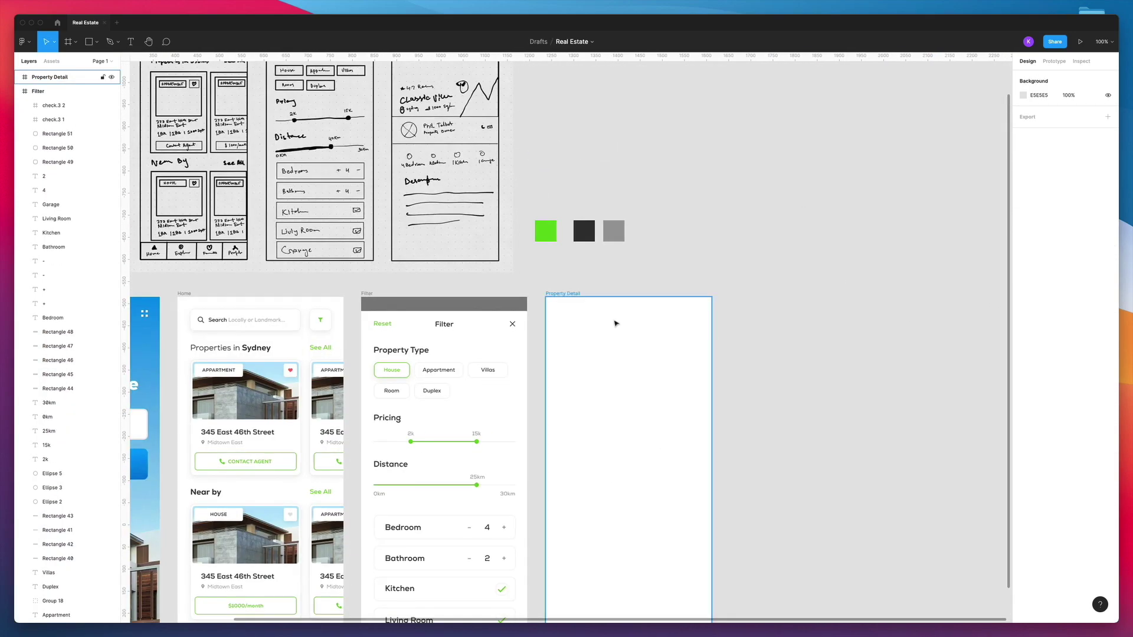
scroll(732, 336, "down", 3)
Fill the header rectangle with the house photo and add a tinted overlay
key("ctrl+v")
key("Escape")
scroll(885, 354, "up", 3)
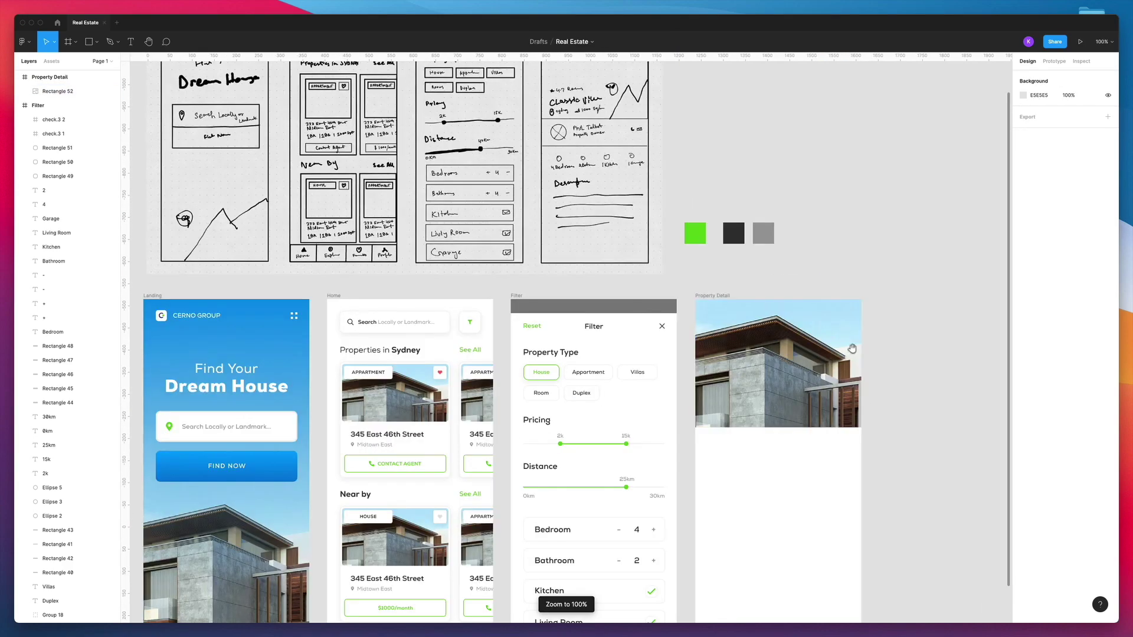
scroll(854, 386, "right", 2)
key("ctrl+v")
key("shift+0")
Shrink the white back arrow icon to about 24 by 28 on the photo
scroll(791, 396, "down", 2)
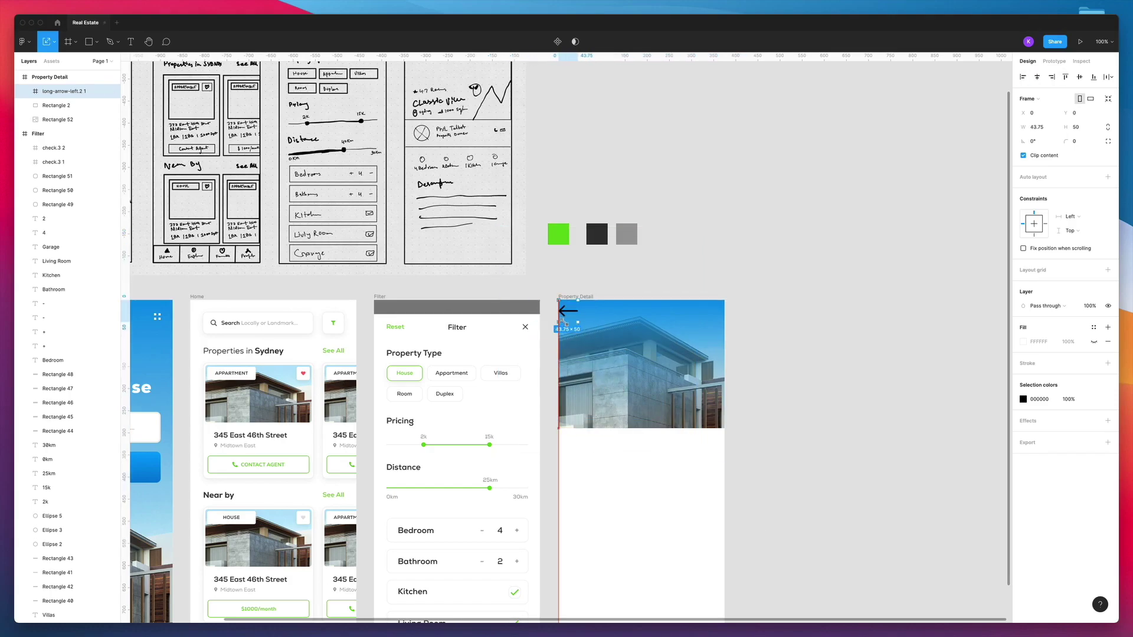
left_click_drag(564, 322, 481, 272)
scroll(481, 272, "up", 5)
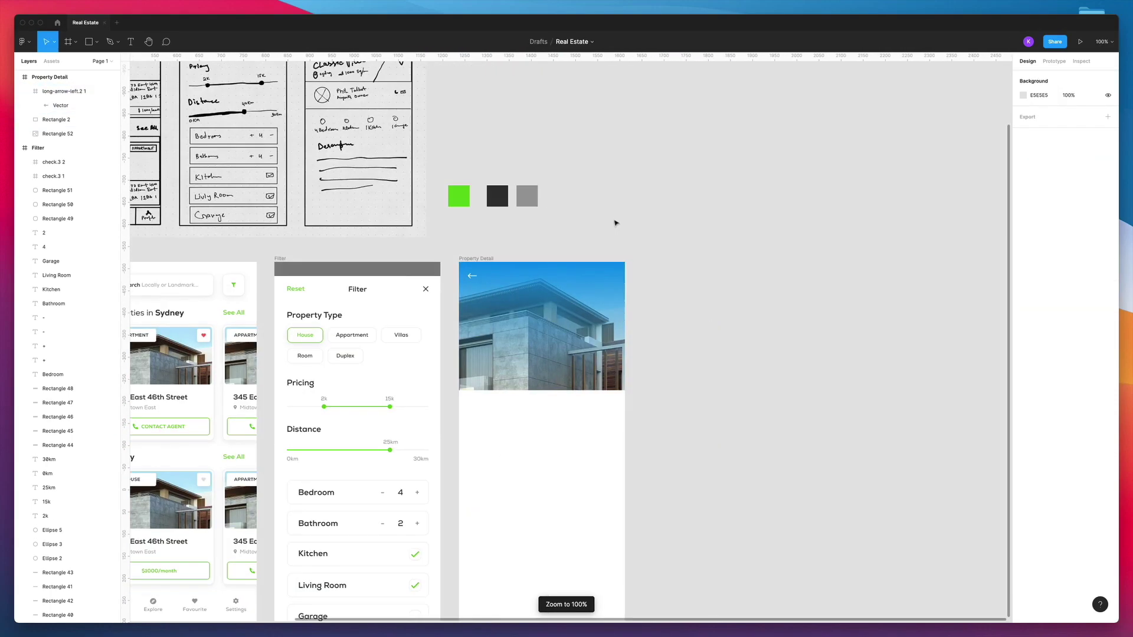
scroll(483, 313, "down", 3)
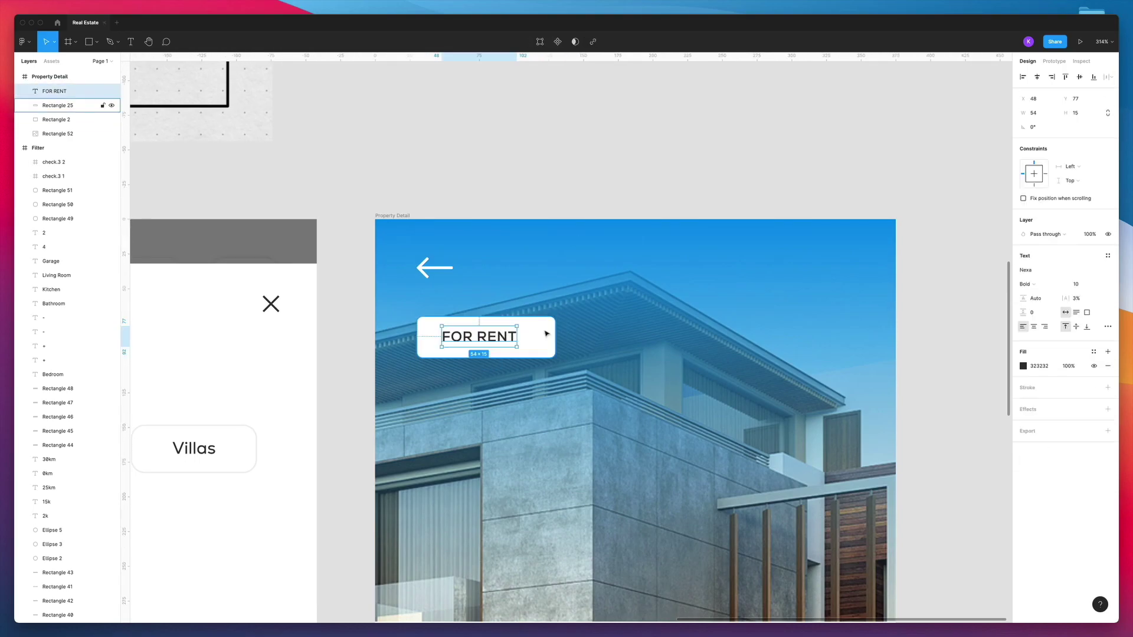
Set up the green FOR RENT badge background and 4.7 Review star rating
left_click(547, 334)
key("shift+0")
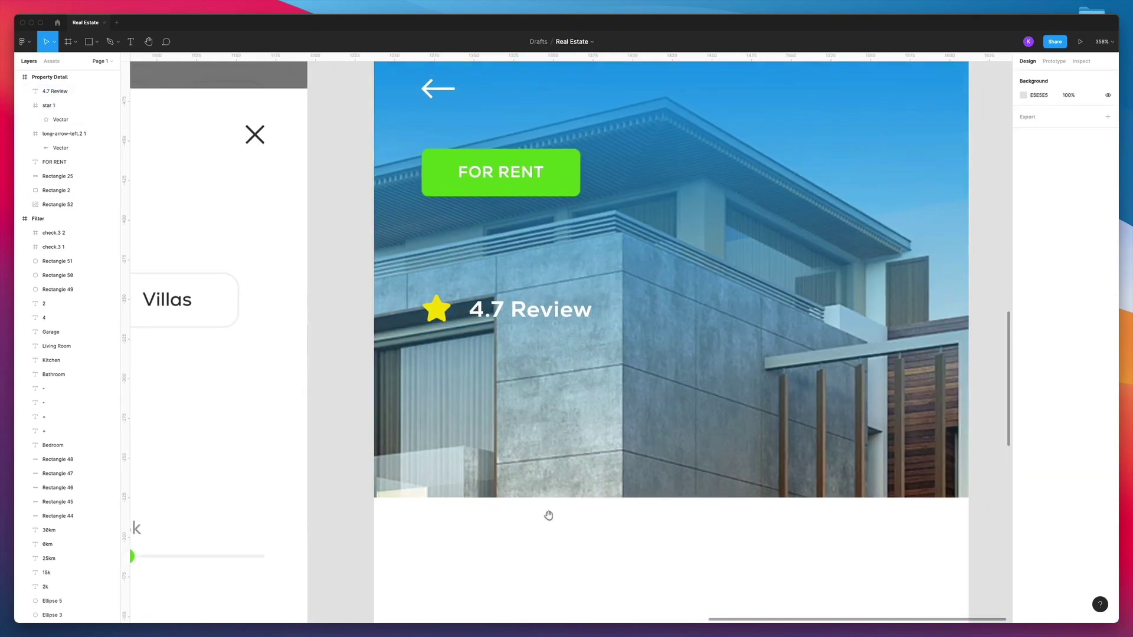
scroll(548, 516, "down", 3)
Title the photo Classic Villa and copy it below as the Sydney, Australia line
type("t")
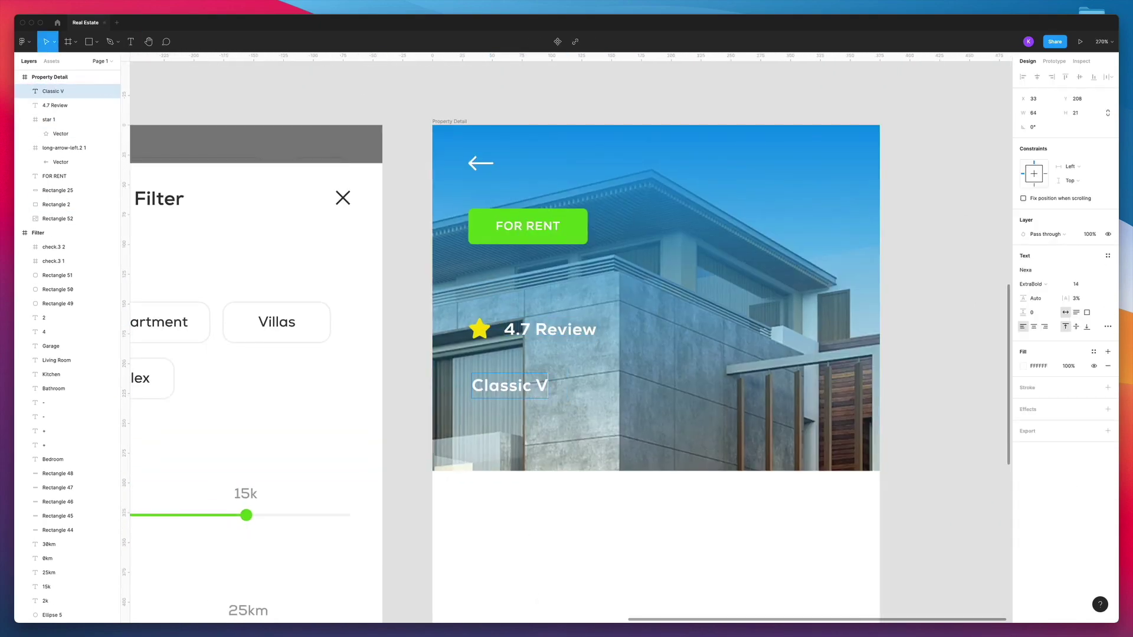
type("illa")
key("Escape")
key("shift+0")
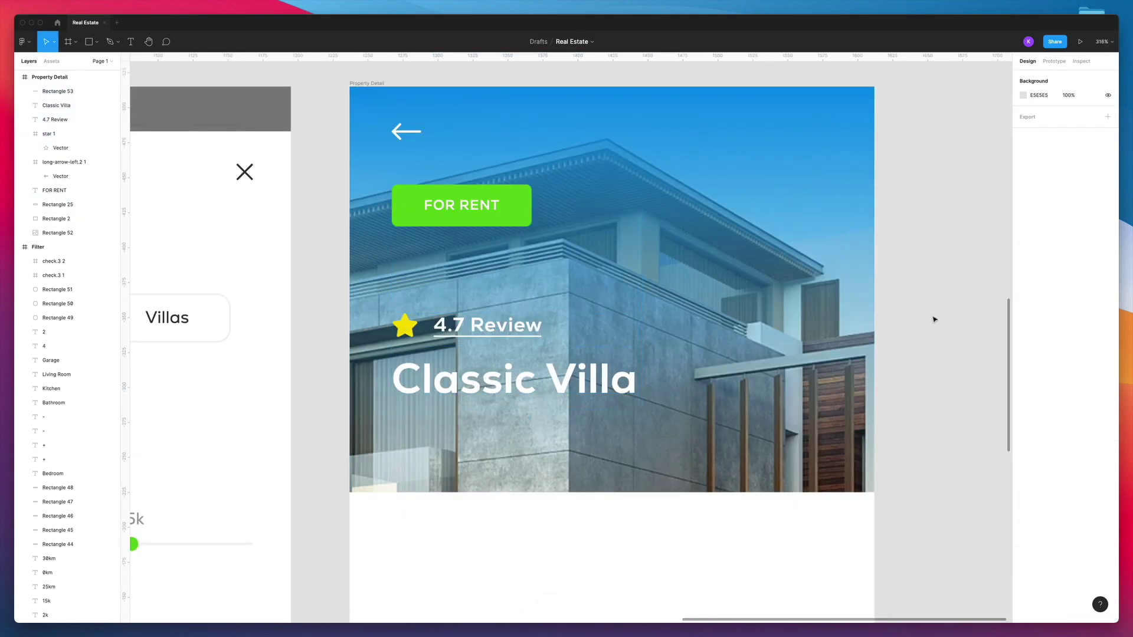
left_click_drag(505, 377, 560, 458)
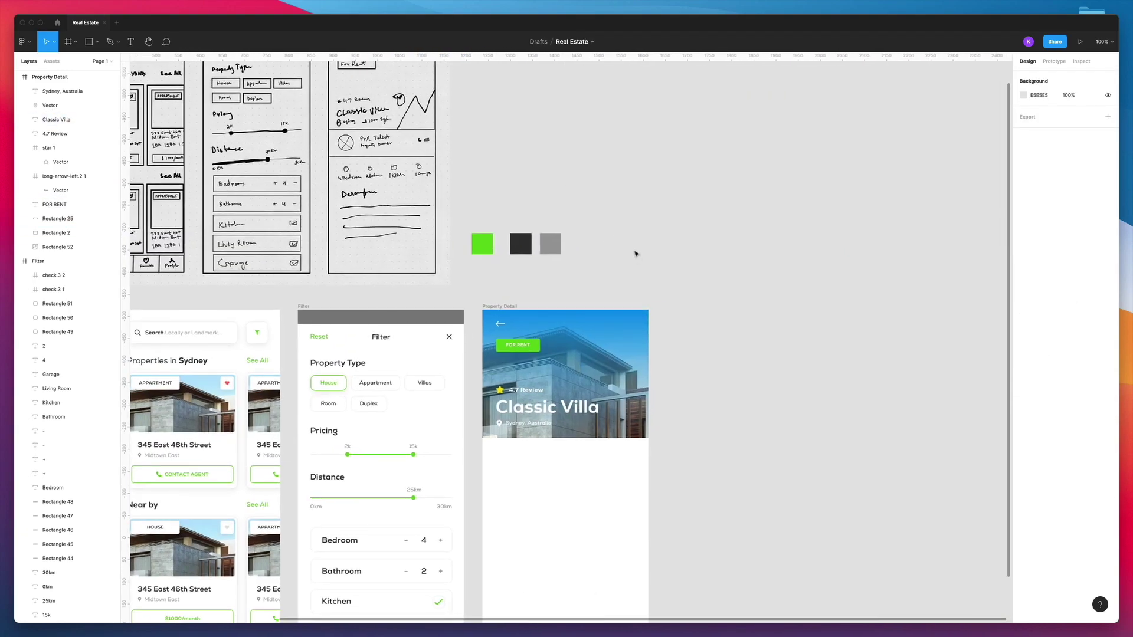
Copy the heart favourite icon into the Property Detail screen
scroll(531, 381, "up", 5)
left_click(566, 379)
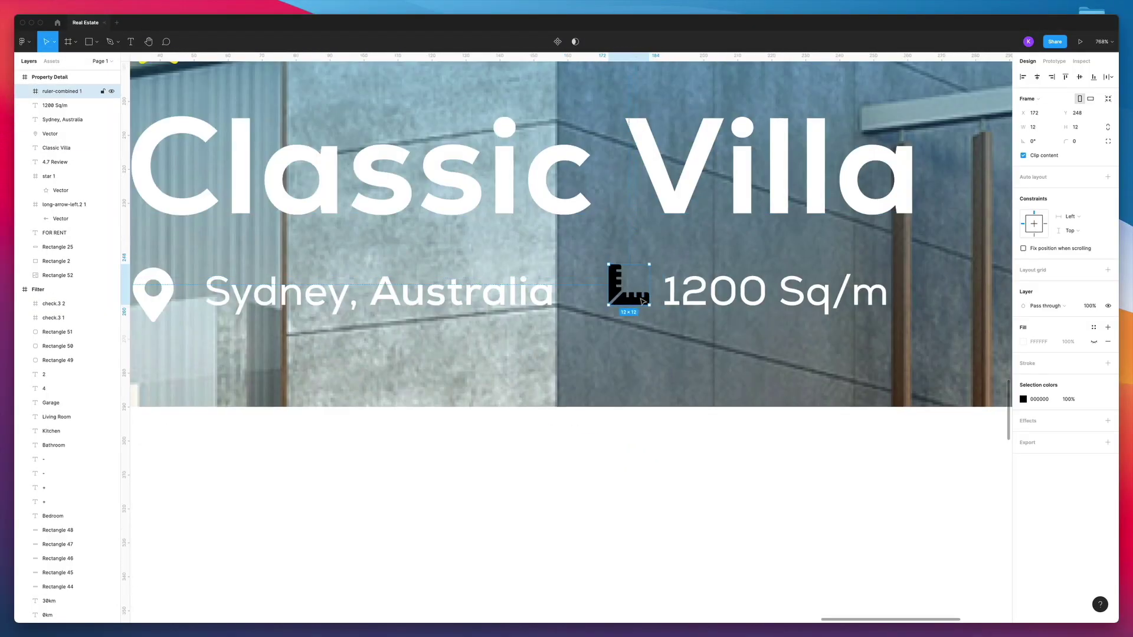
key("shift+0")
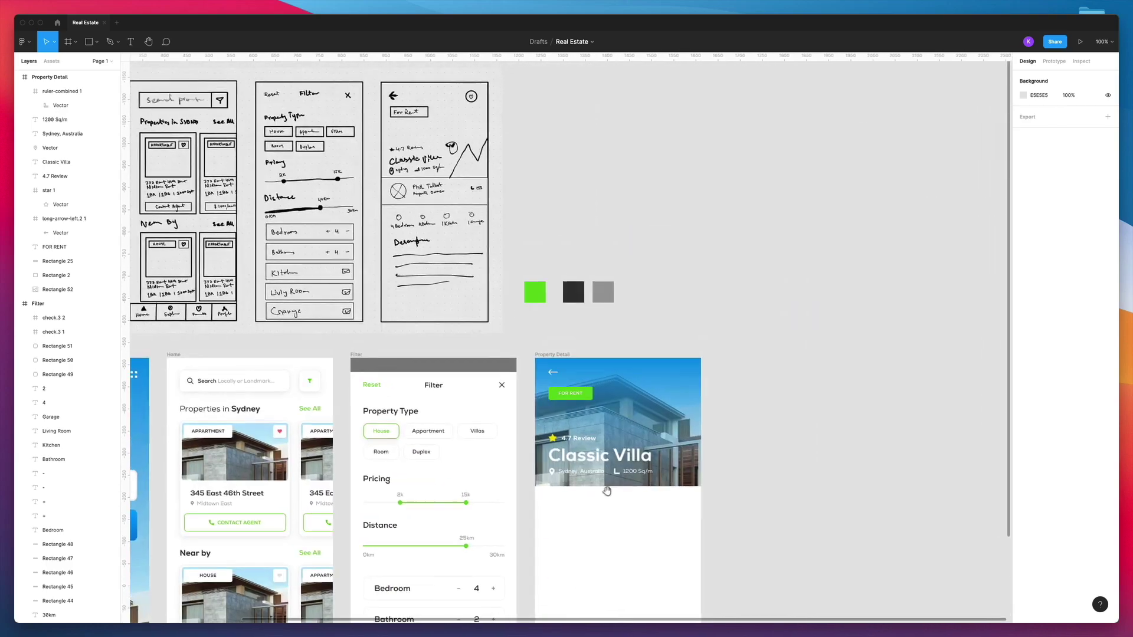
scroll(607, 486, "up", 5)
key("o")
key("ctrl+c")
key("shift+0")
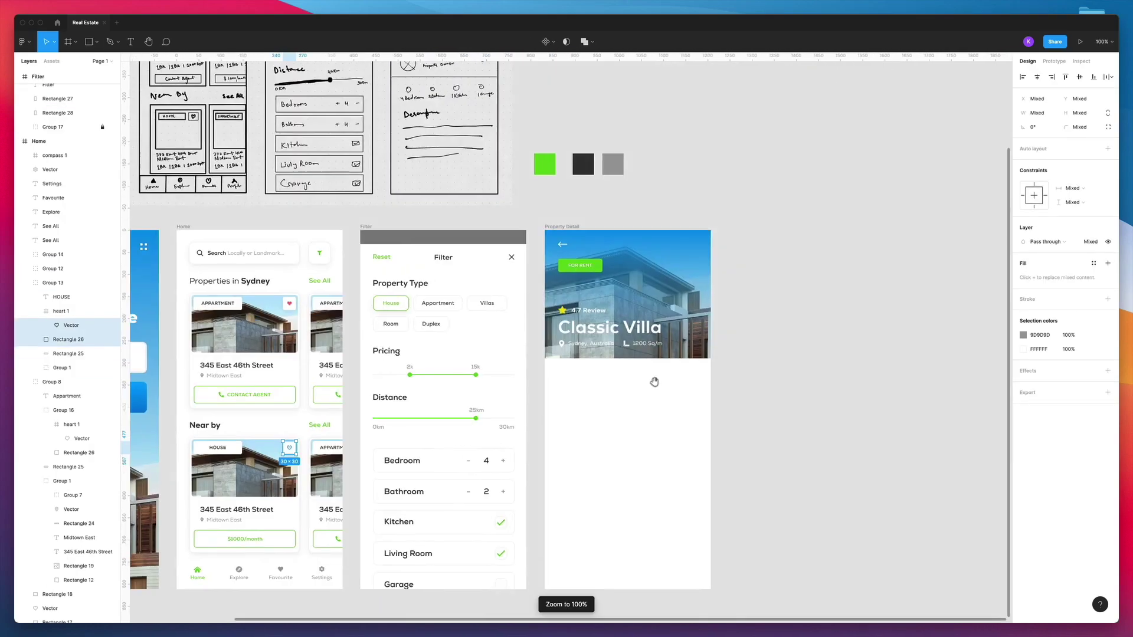
key("ctrl+v")
scroll(612, 287, "up", 5)
Lower the heart button on the hero and draw a grey rectangle beneath the image
left_click_drag(720, 278, 721, 329)
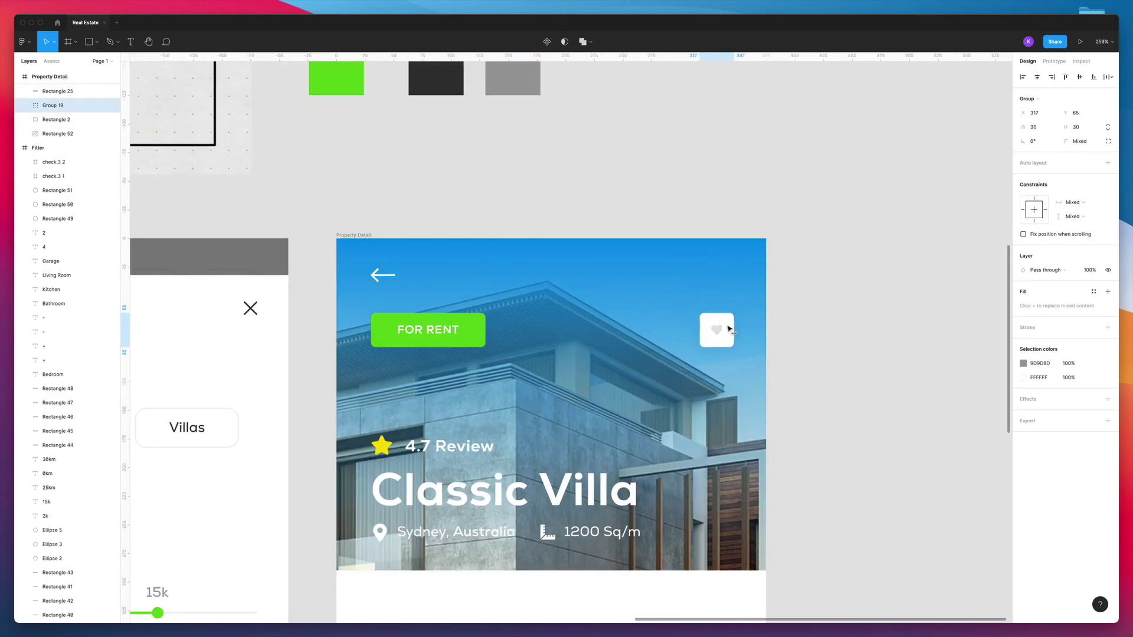
key("shift+0")
key("r")
left_click_drag(482, 417, 574, 450)
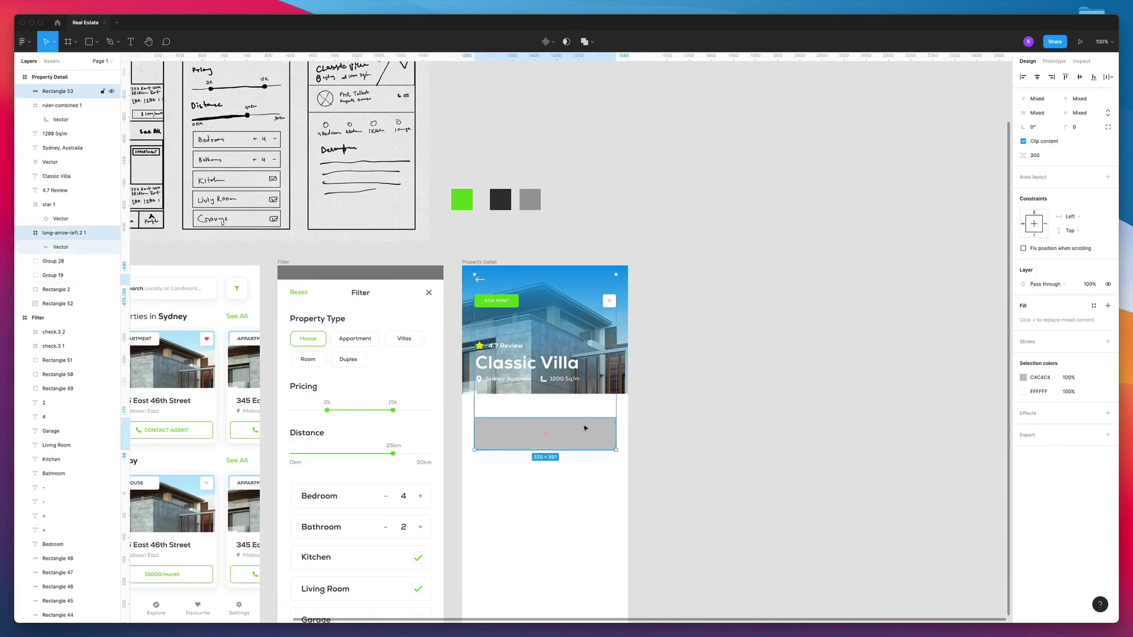
Turn the rectangle under the hero image into a thin 1px divider line
left_click(527, 363)
scroll(550, 387, "up", 5)
scroll(951, 269, "down", 5)
key("Delete")
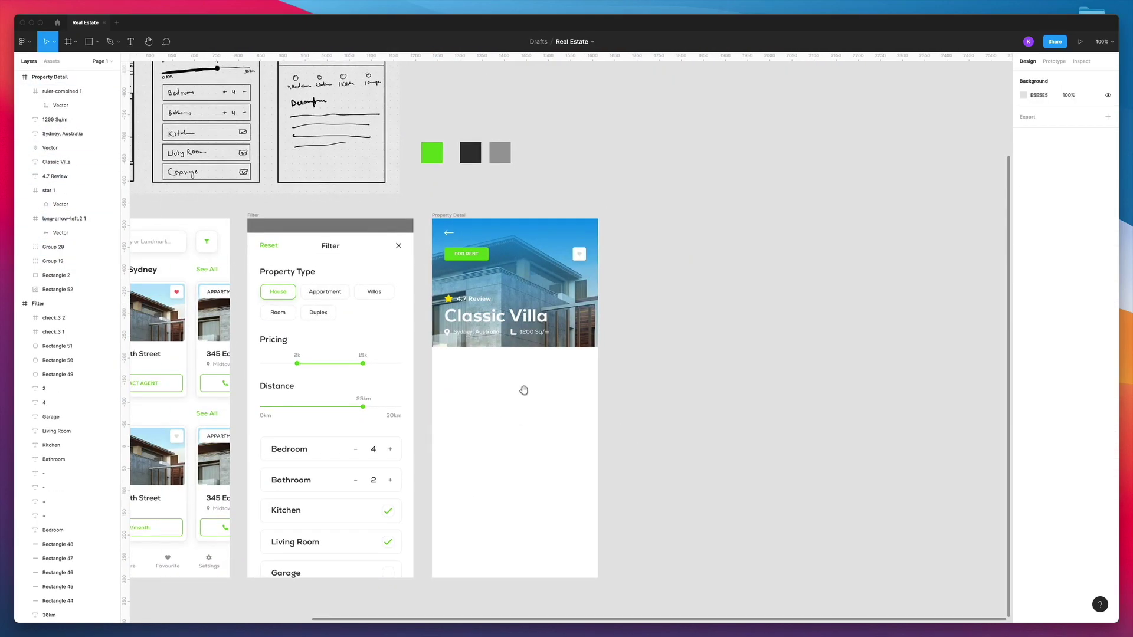
scroll(512, 411, "down", 2)
scroll(487, 389, "up", 3)
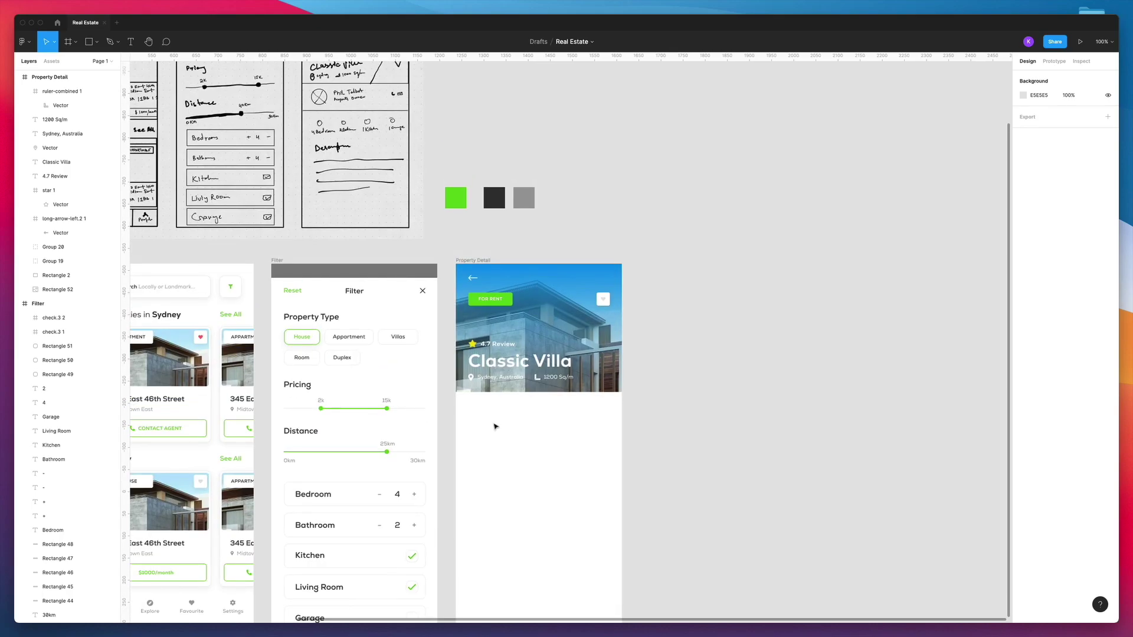
double_click(573, 391)
scroll(642, 420, "up", 5)
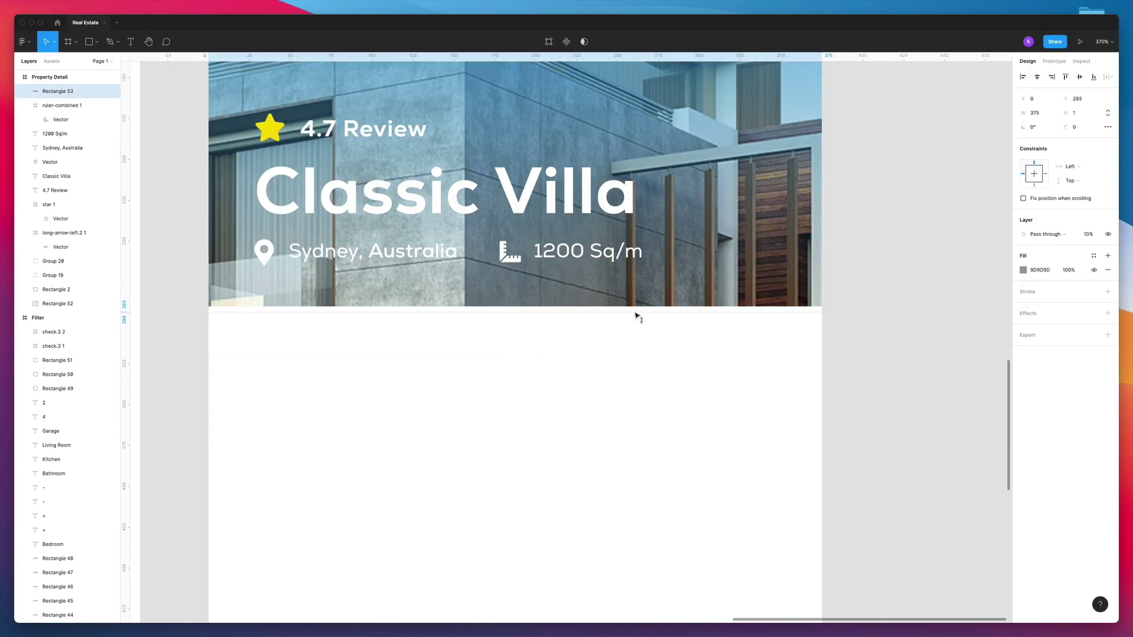
scroll(649, 310, "up", 3)
key("Escape")
key("shift+0")
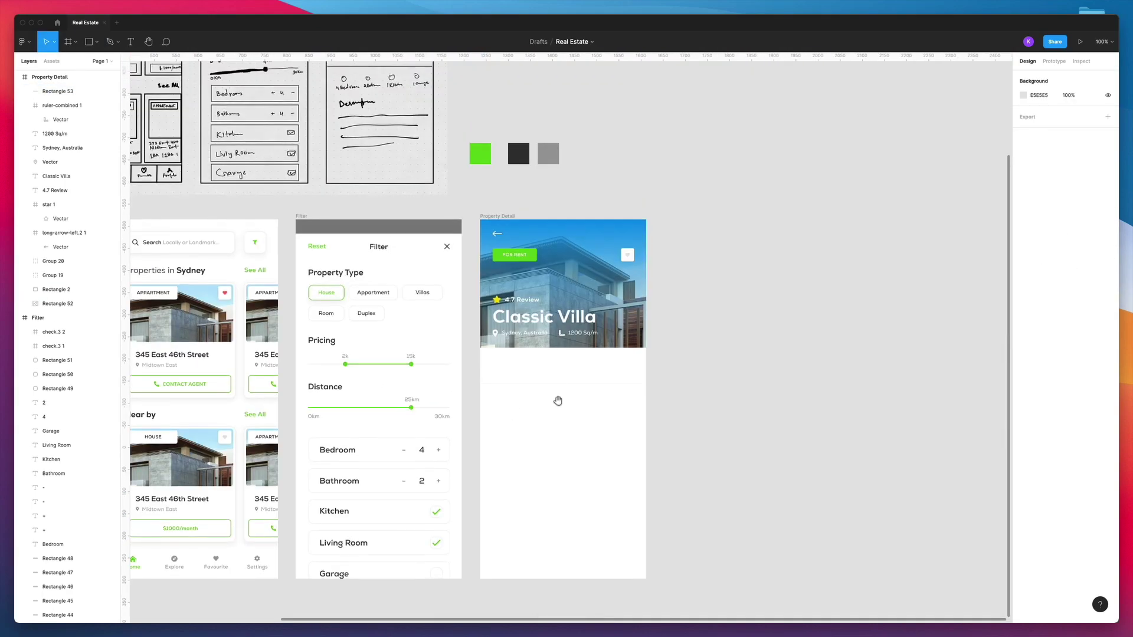
Draw grey 84×80 cells, duplicate them across the row and group them
left_click_drag(558, 400, 534, 508)
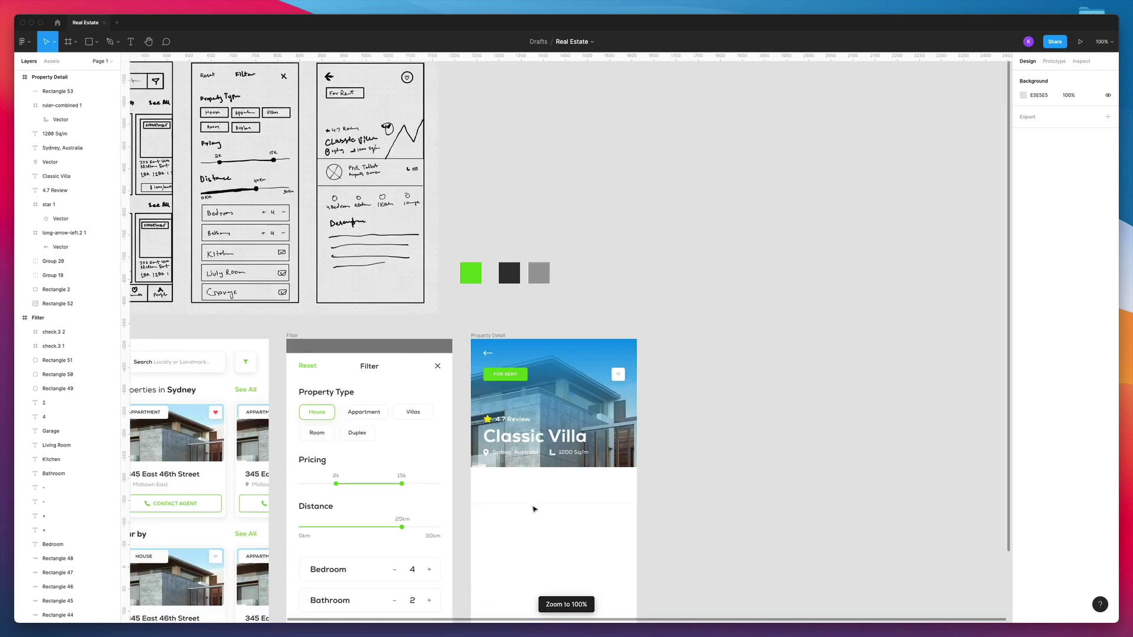
scroll(534, 508, "up", 2)
scroll(579, 435, "up", 2)
scroll(554, 498, "up", 5)
key("r")
left_click_drag(345, 321, 476, 444)
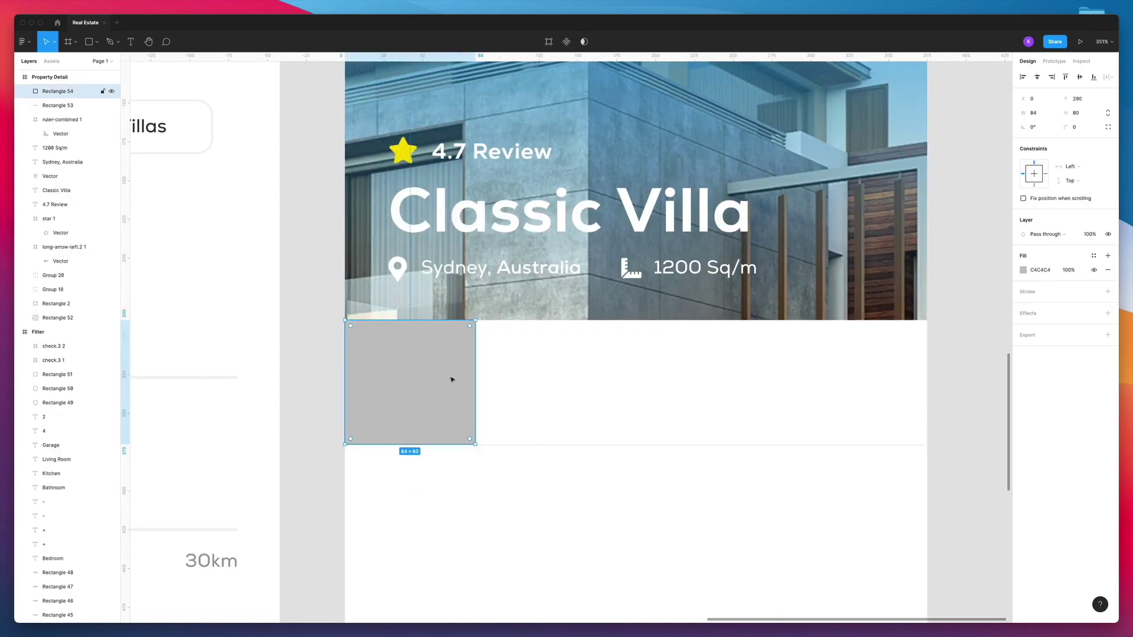
key("ctrl+d")
key("ctrl+d")
key("ctrl+d")
scroll(676, 507, "down", 1)
left_click(549, 396, "shift")
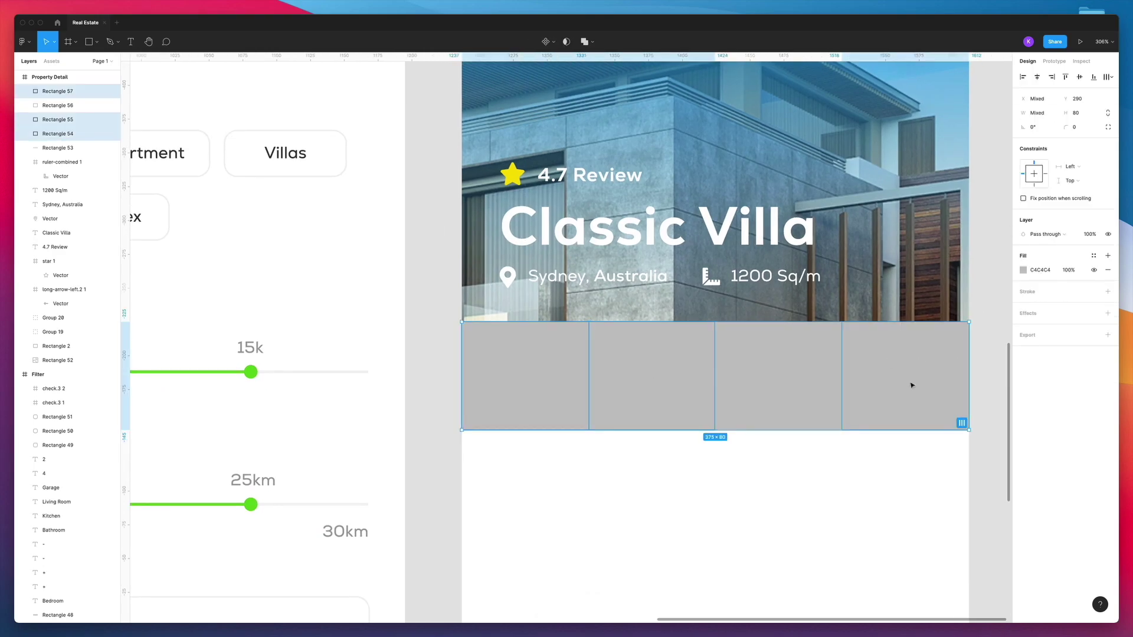
key("ctrl+g")
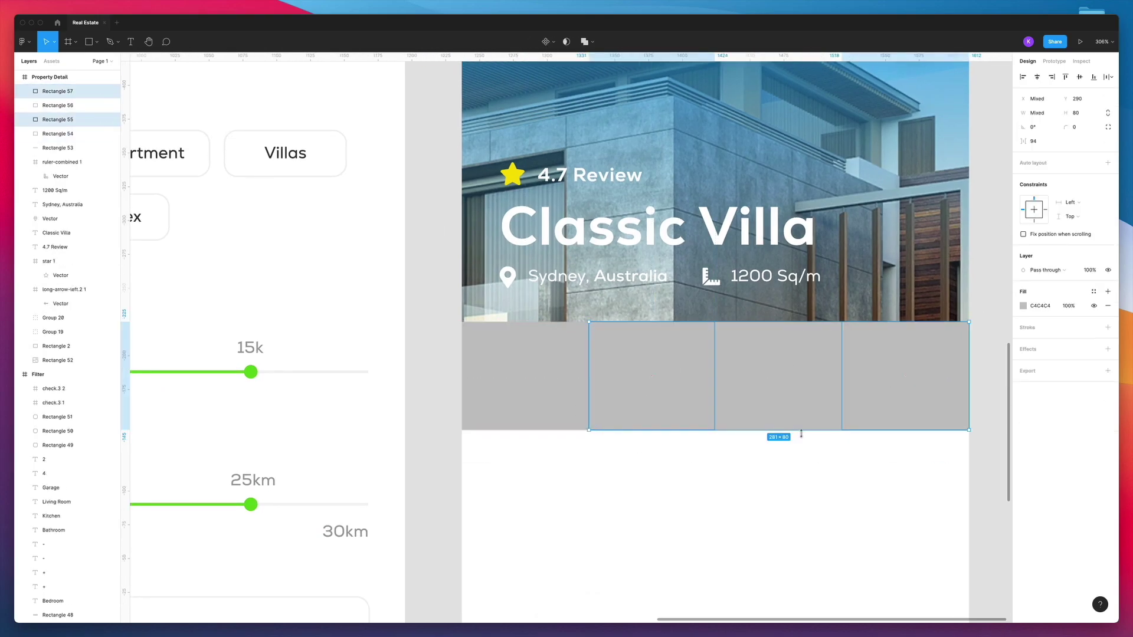
key("Delete")
key("shift+0")
type("Bedroom")
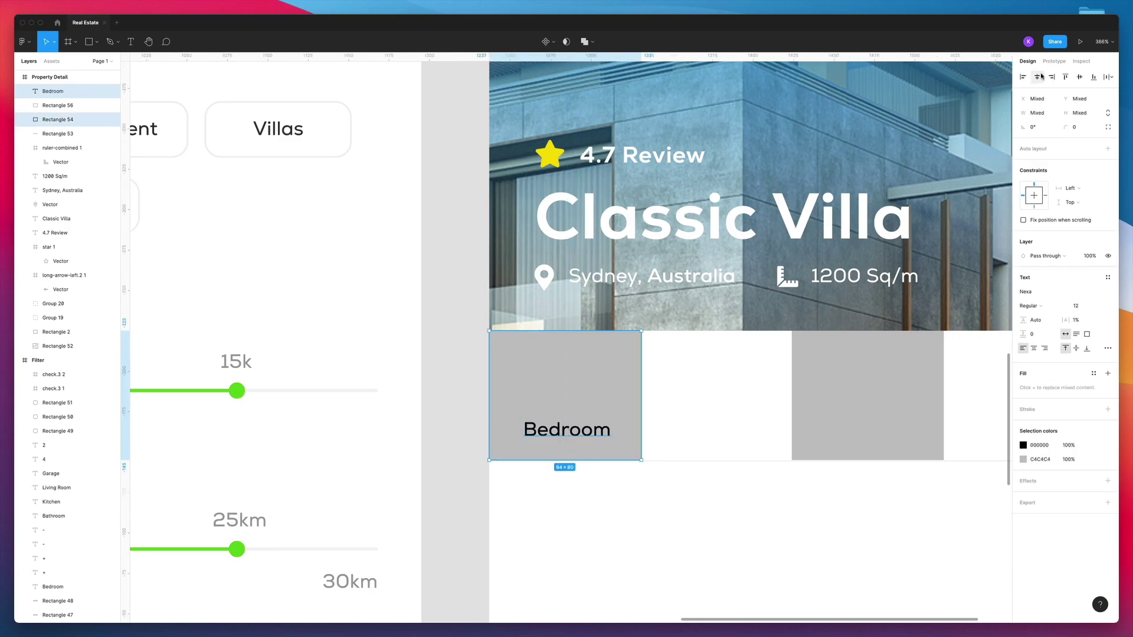
Copy the Bedroom label into each of the four amenity cells
left_click_drag(566, 429, 717, 429)
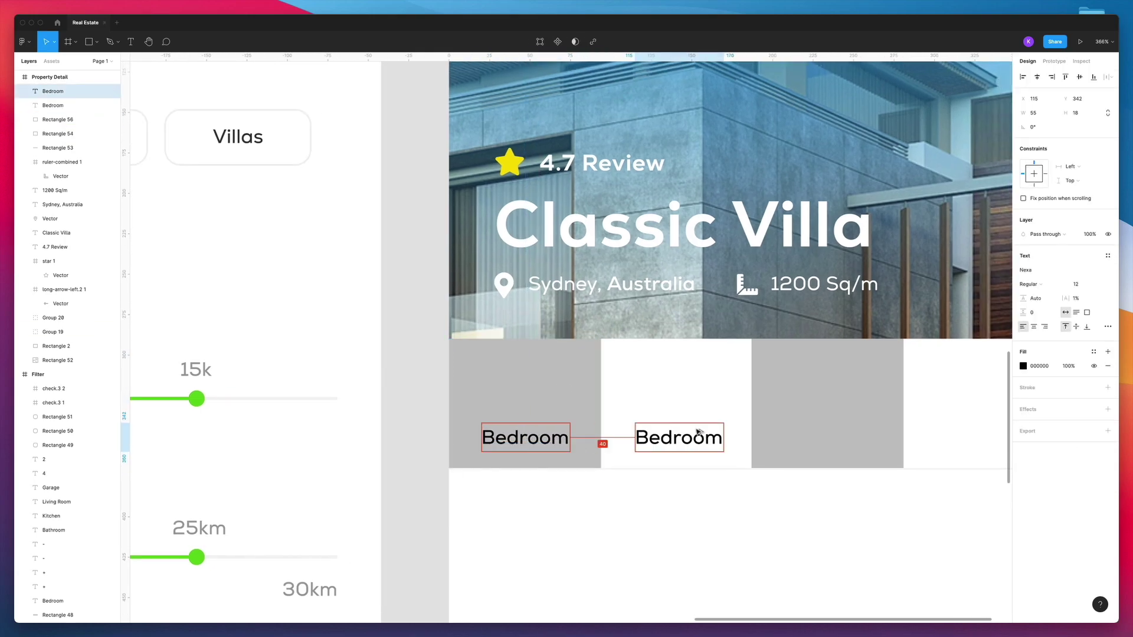
key("shift+0")
scroll(603, 353, "up", 5)
left_click(512, 388)
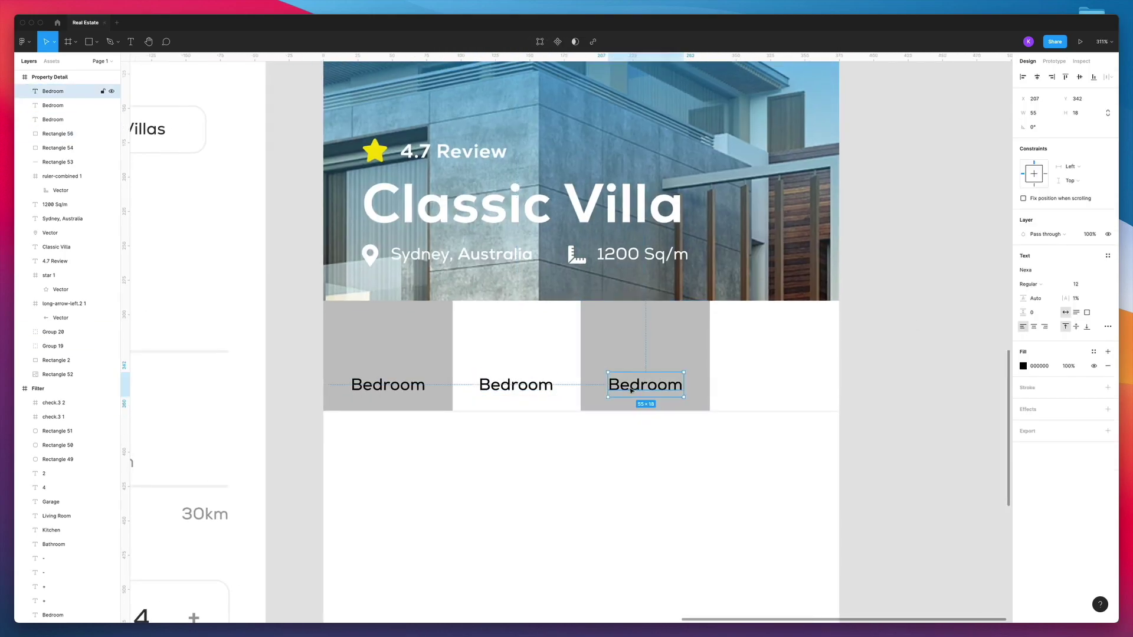
left_click_drag(630, 390, 814, 354)
key("shift+0")
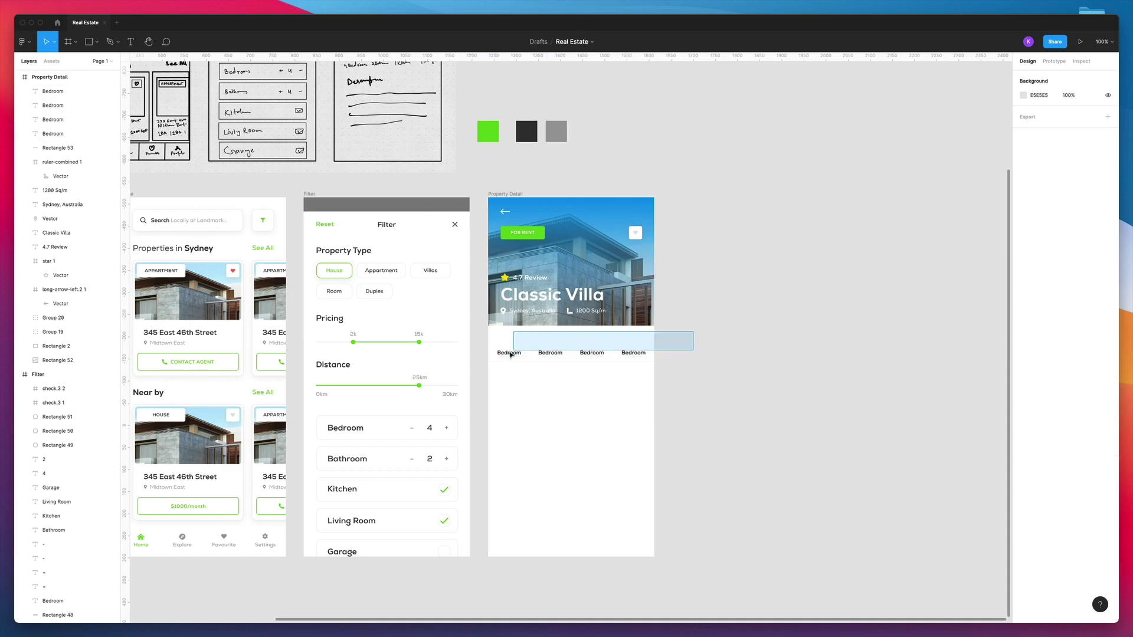
scroll(319, 546, "left", 5)
left_click_drag(569, 291, 859, 361)
key("shift+0")
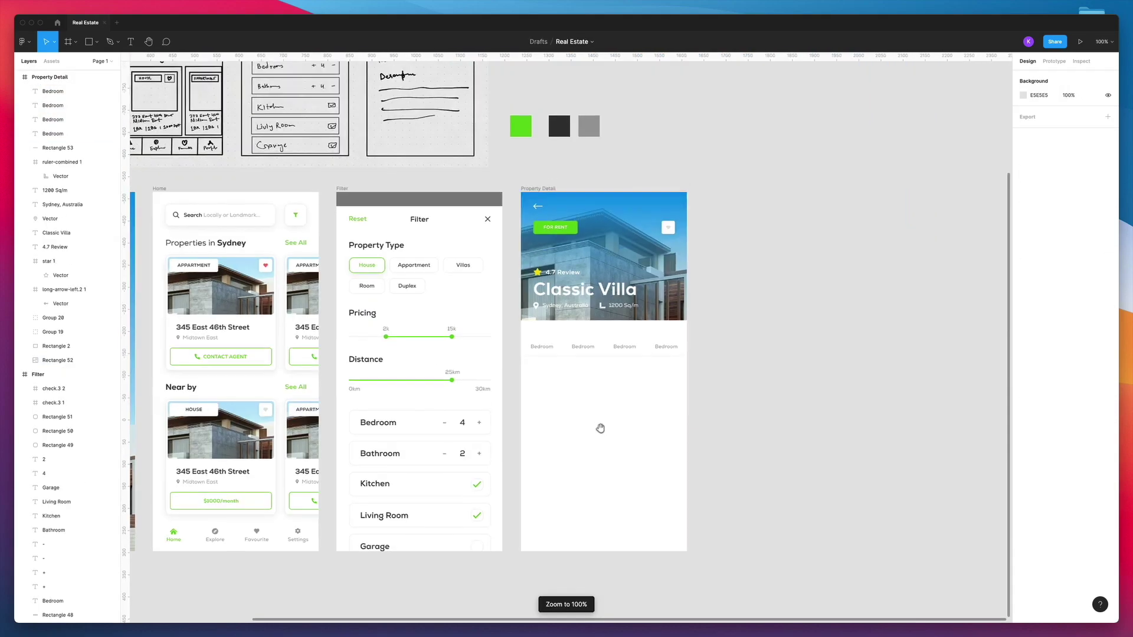
scroll(741, 476, "up", 10)
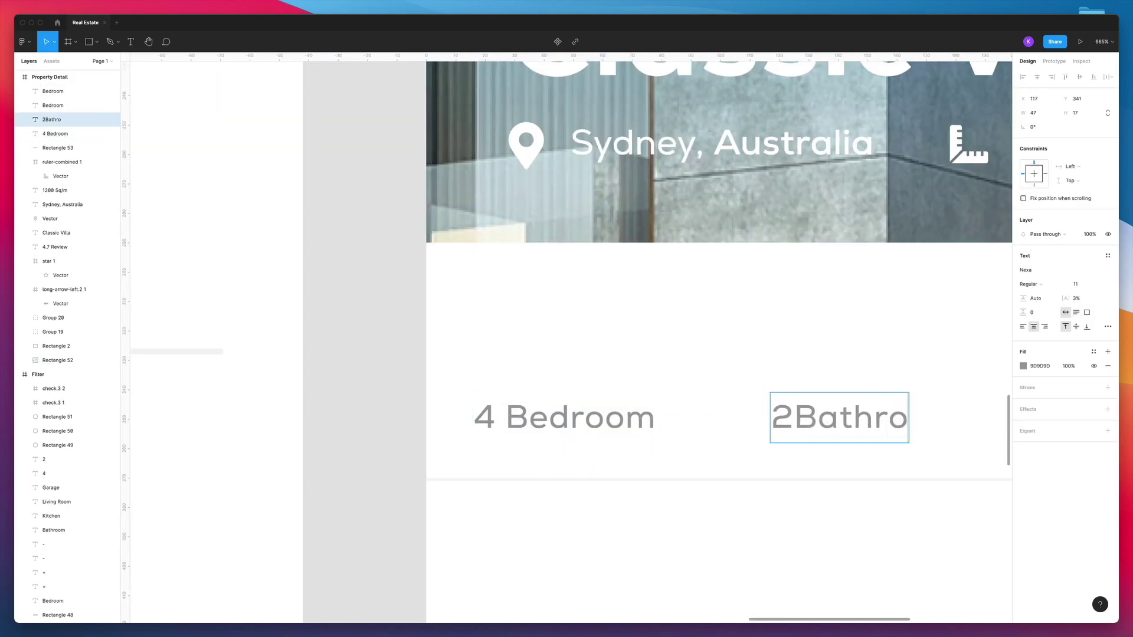
scroll(767, 416, "down", 5)
type("om")
Retype the labels as 4 Bedroom, 2 Bathroom, 1 Kitchen and 1 Garage
left_click(583, 395)
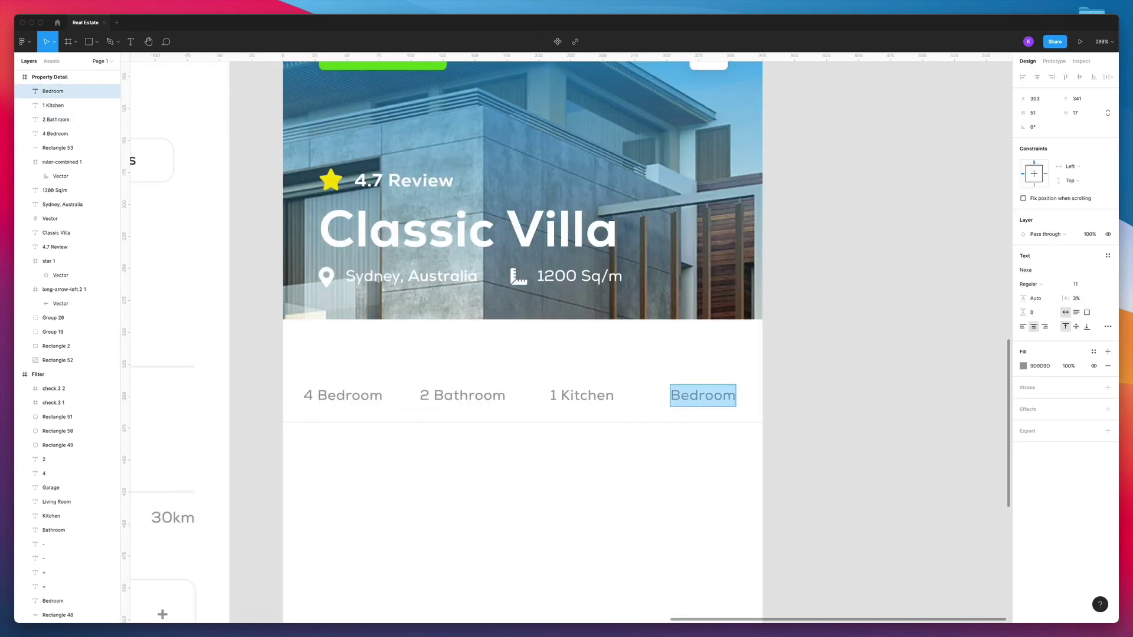
type("1 Garage")
key("Escape")
key("shift+0")
scroll(588, 379, "up", 10)
left_click(587, 380)
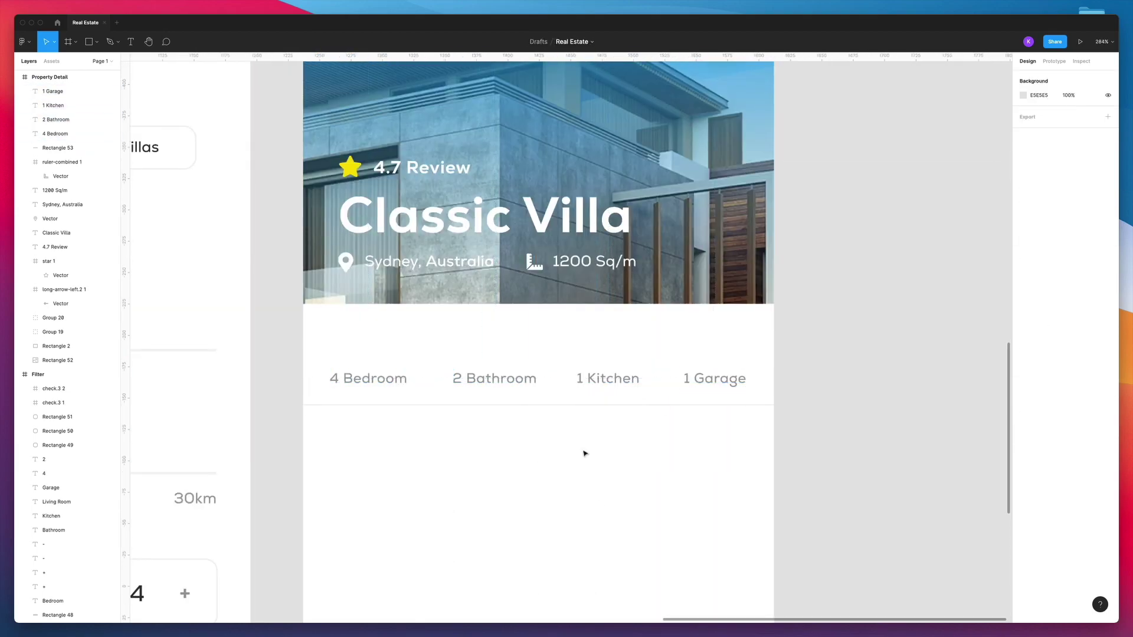
left_click(619, 382)
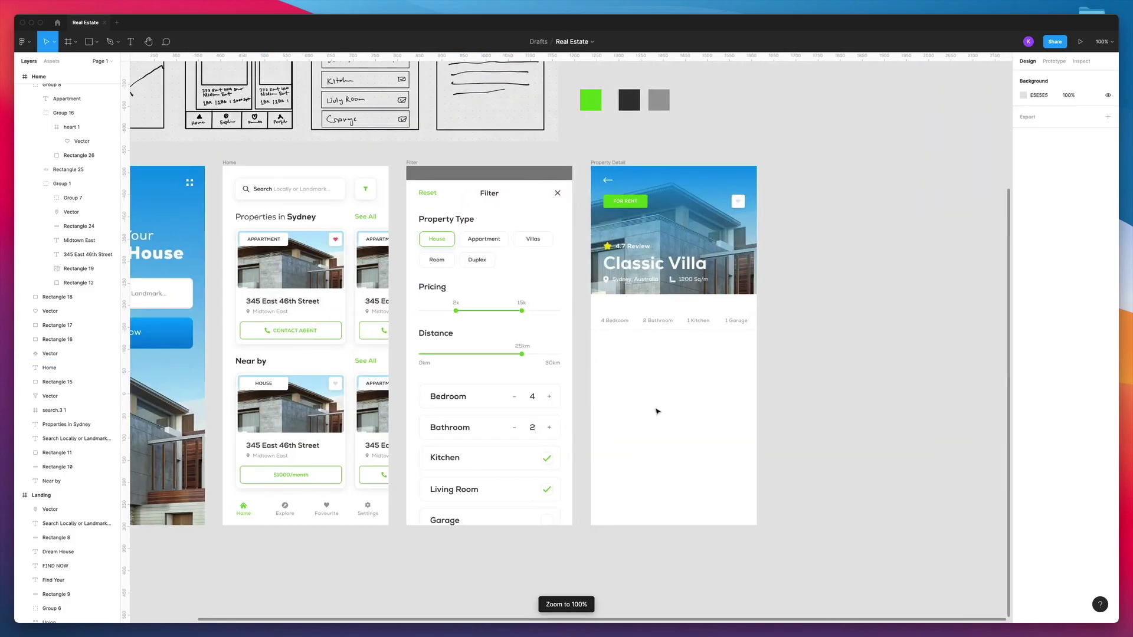
Place bed, bath, knife and garage icons from IconJar above the amenity labels
key("super+Tab")
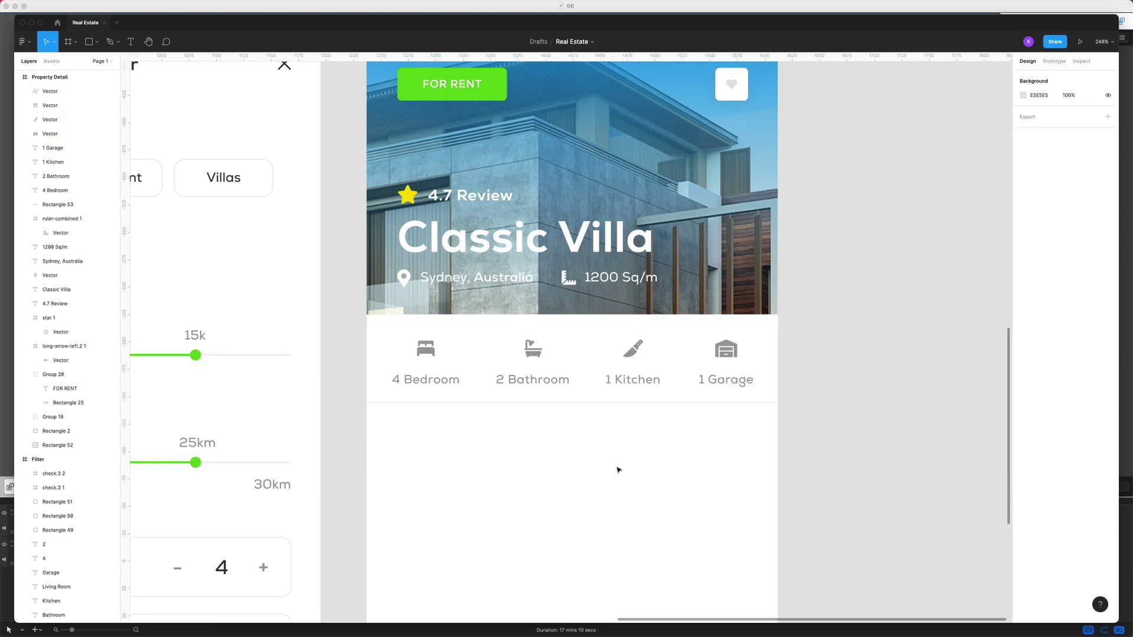
key("shift+0")
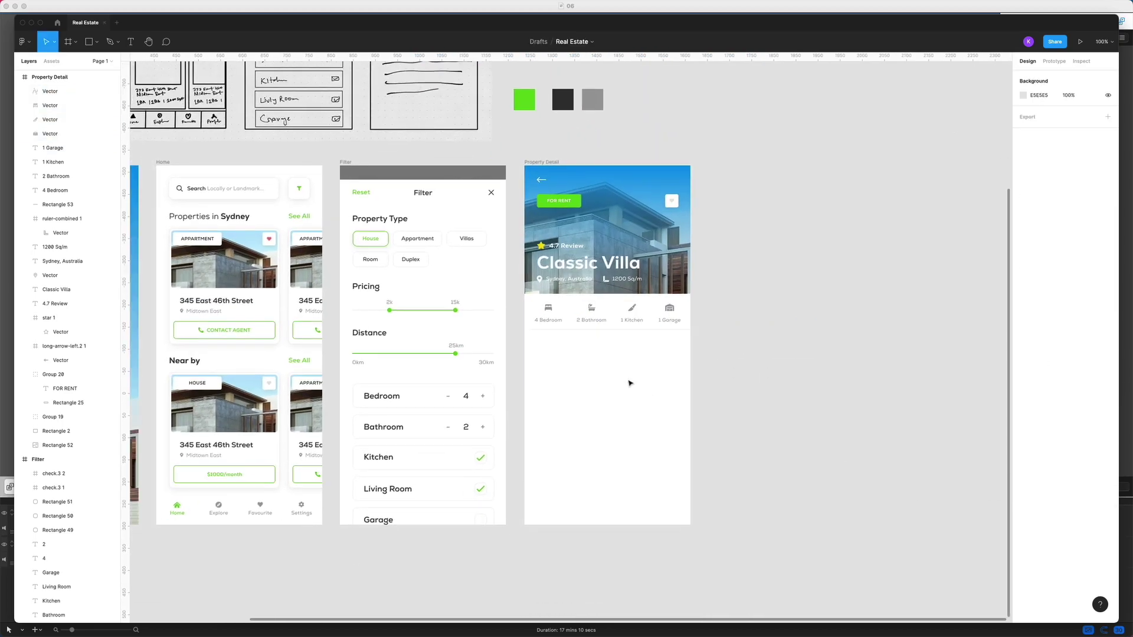
left_click_drag(599, 346, 736, 411)
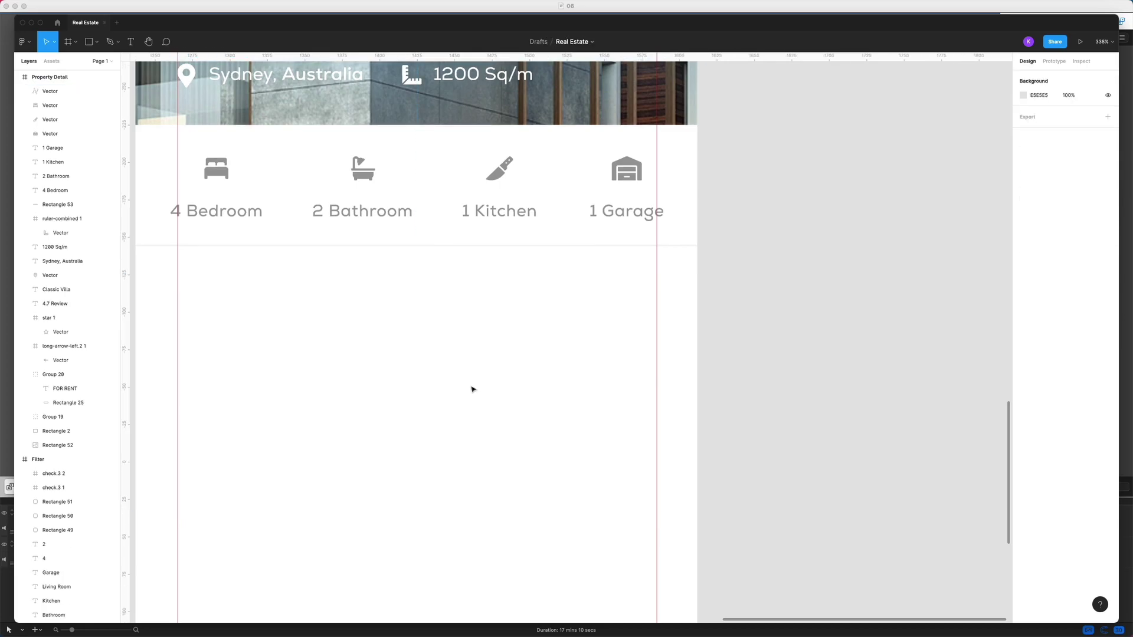
Insert two lorem-ipsum paragraphs under the Description heading
right_click(727, 316)
left_click(850, 384)
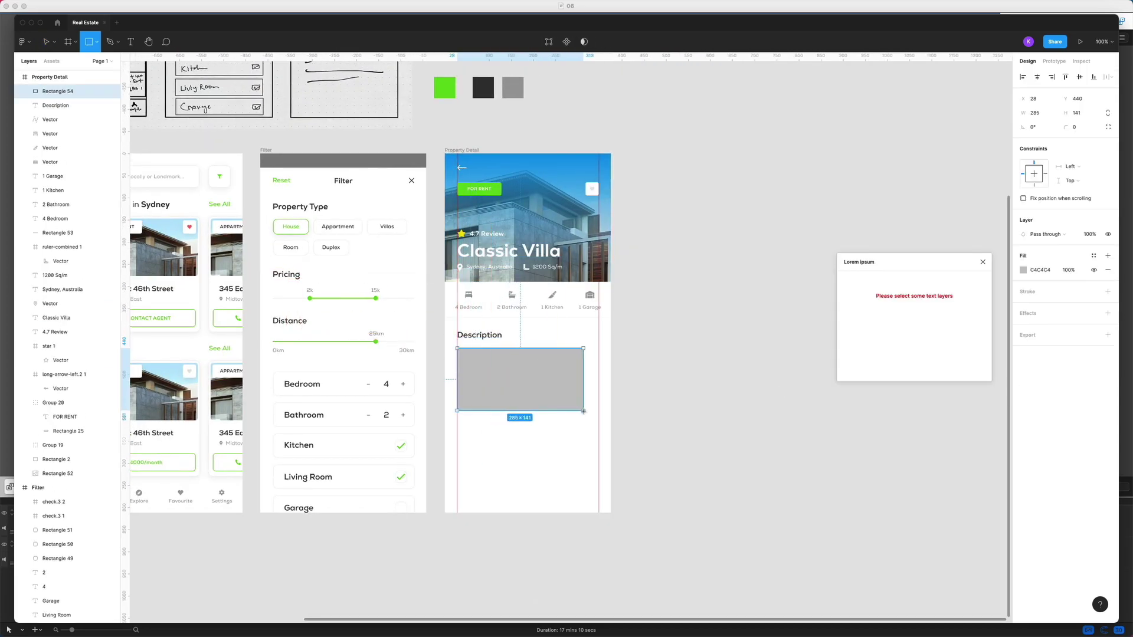
left_click(594, 414)
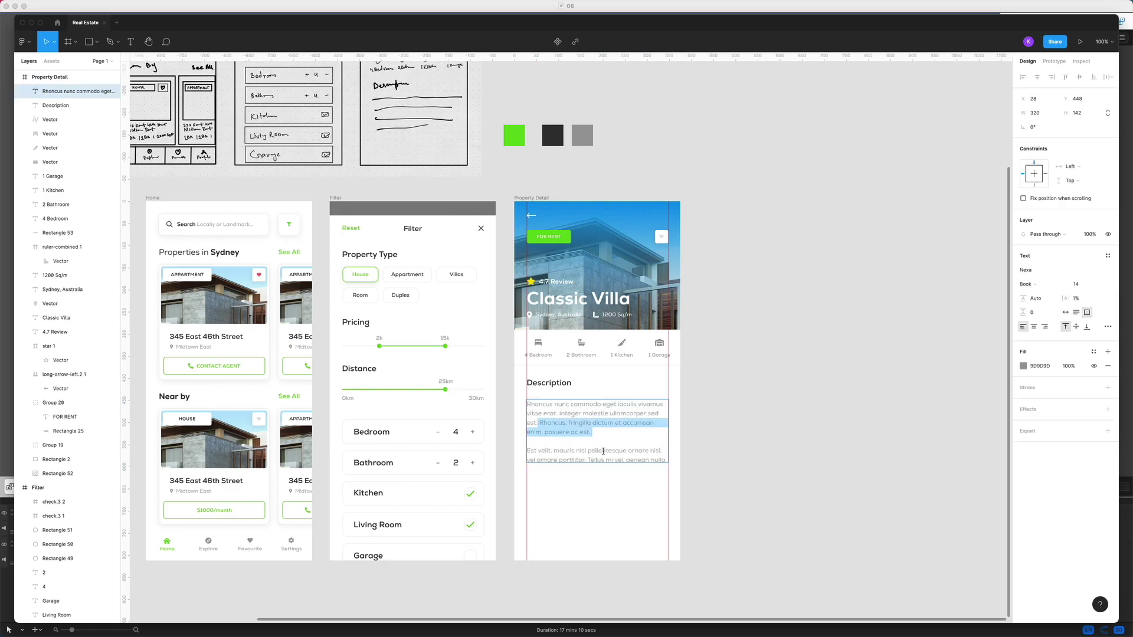
mouse_move(556, 379)
left_mouse_down()
mouse_move(579, 443)
mouse_move(690, 448)
left_mouse_up()
scroll(734, 404, "down", 2)
Draw a card below the paragraphs with 10 corner radius and a drop shadow
key("r")
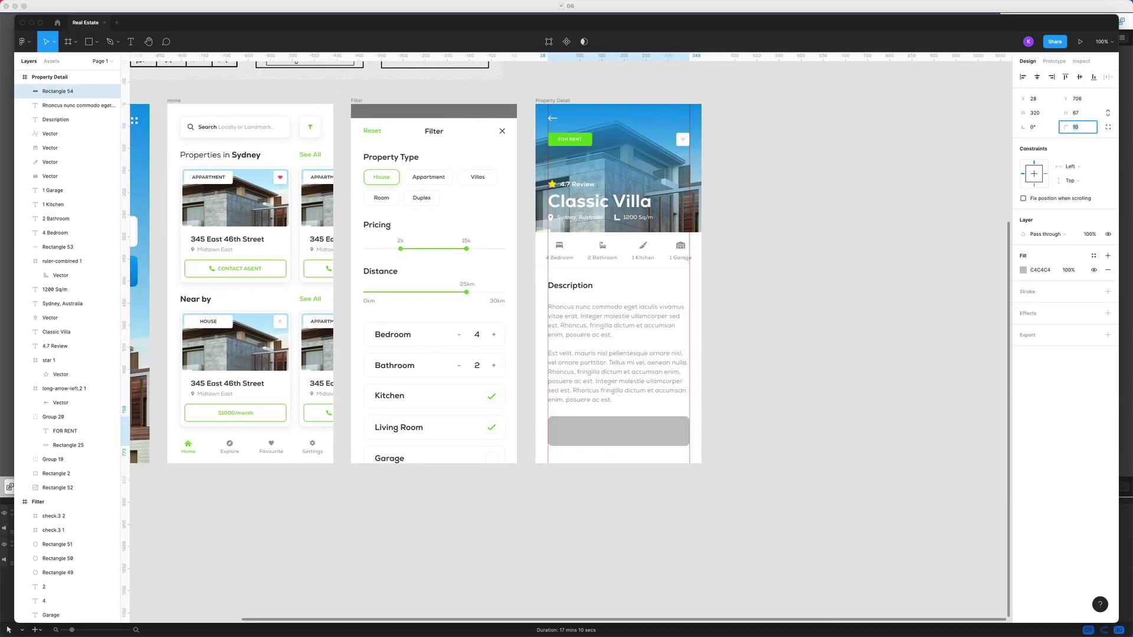
scroll(662, 440, "down", 2)
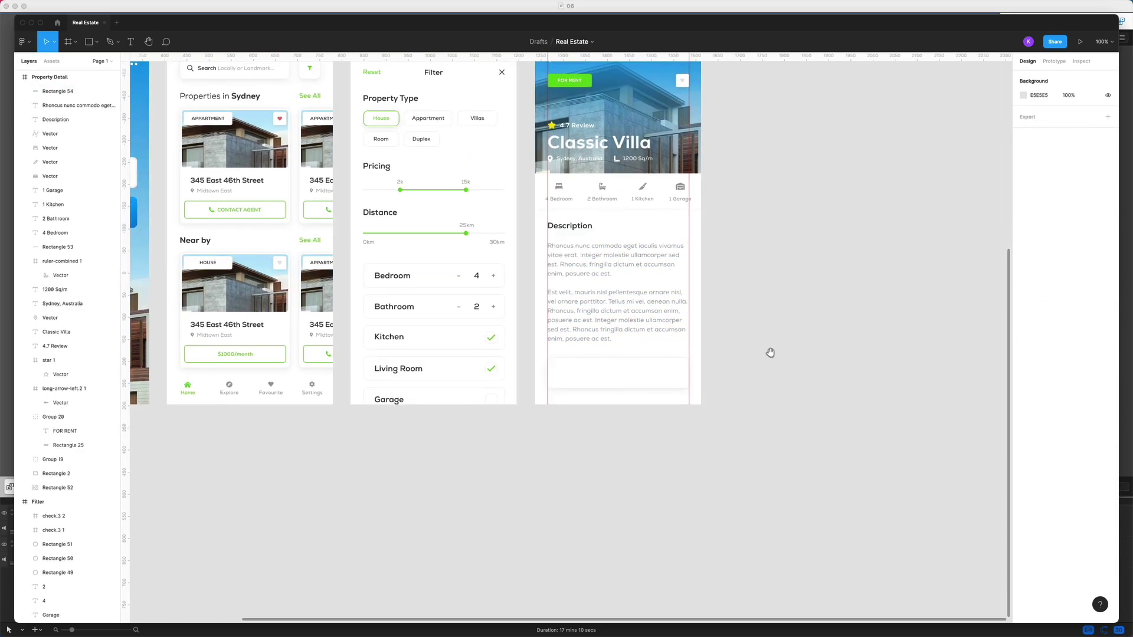
left_click(570, 245)
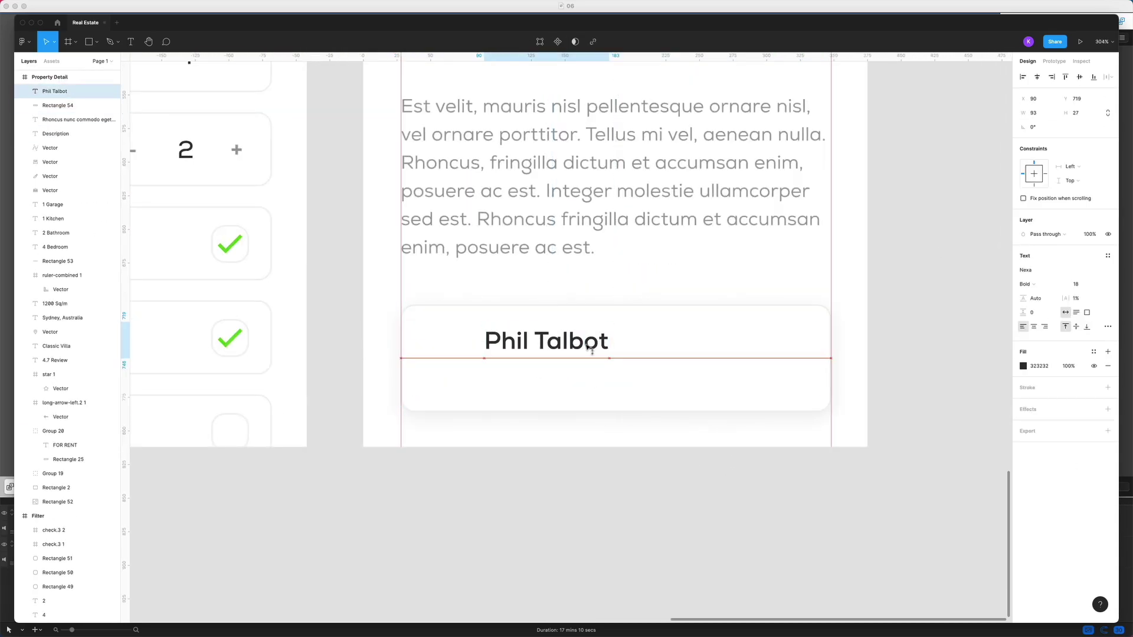
Duplicate the owner name as a Regular-weight Property Owner subtitle
left_click(757, 383)
key("ctrl+d")
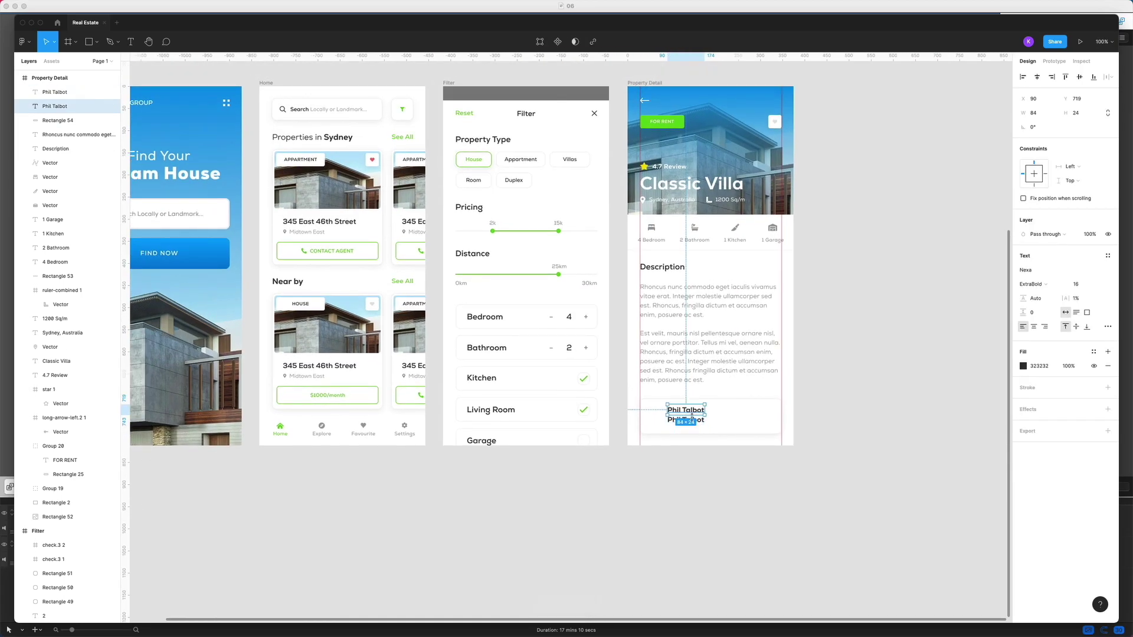
key("Return")
type("Property Owner")
left_click(1050, 288)
left_click(1039, 263)
scroll(582, 475, "left", 3)
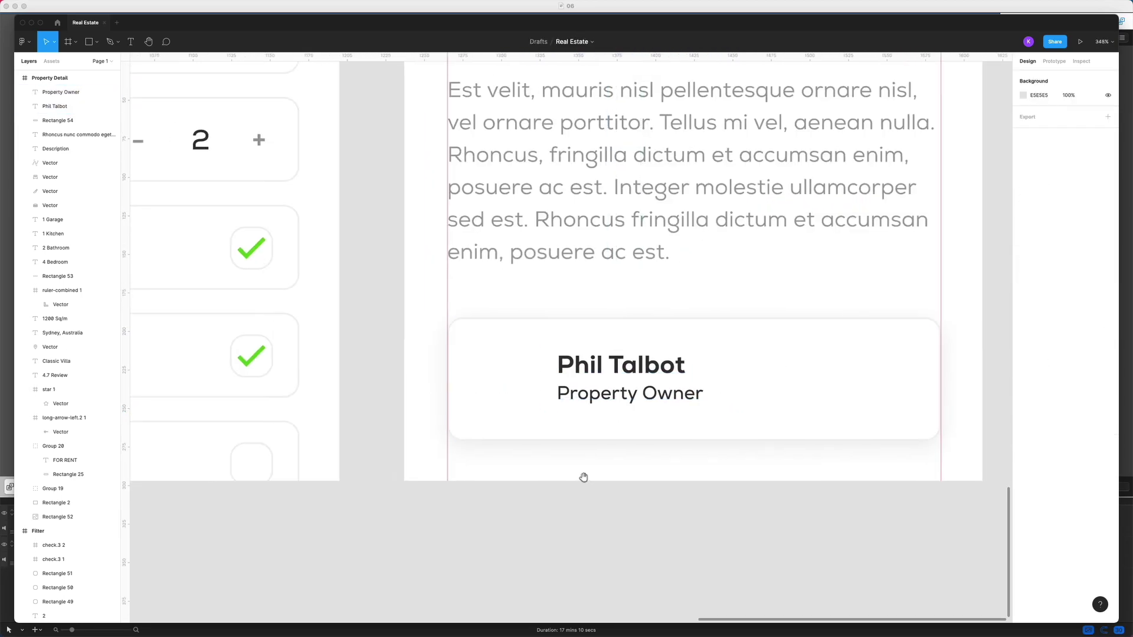
Add a circular photo placeholder and place the envelope icon beside the phone
key("o")
left_click_drag(515, 344, 590, 420)
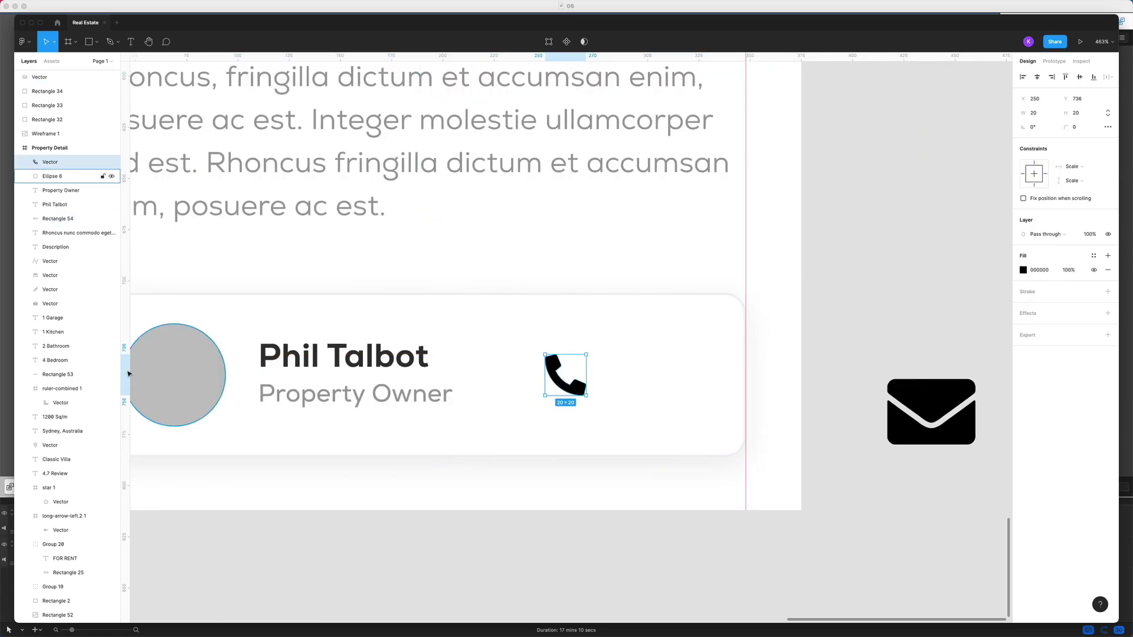
left_click_drag(936, 399, 659, 371)
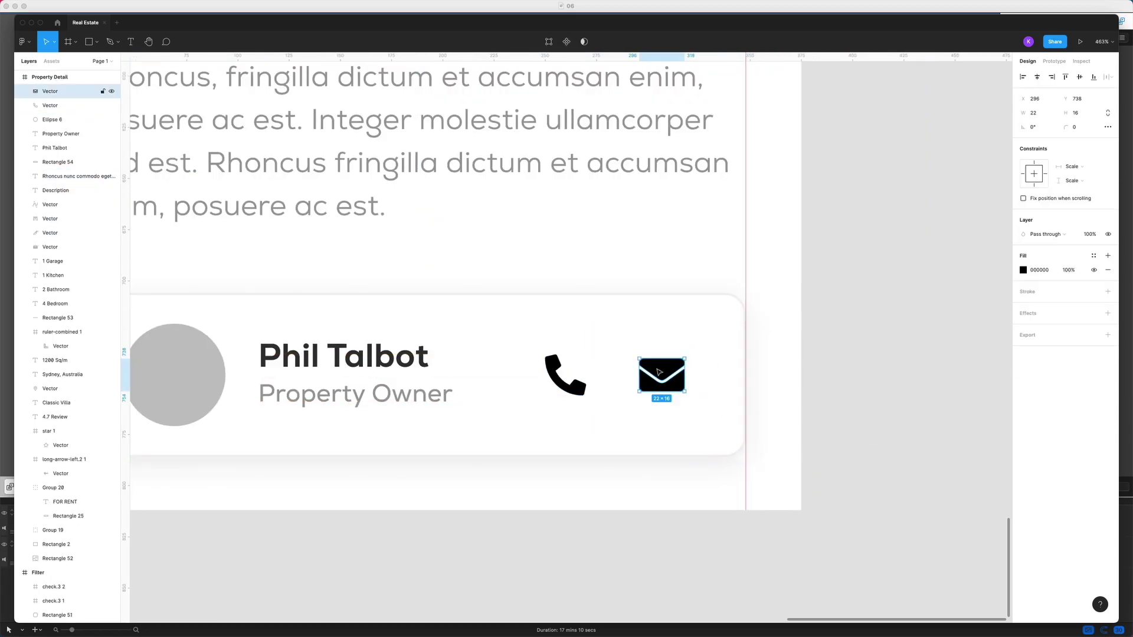